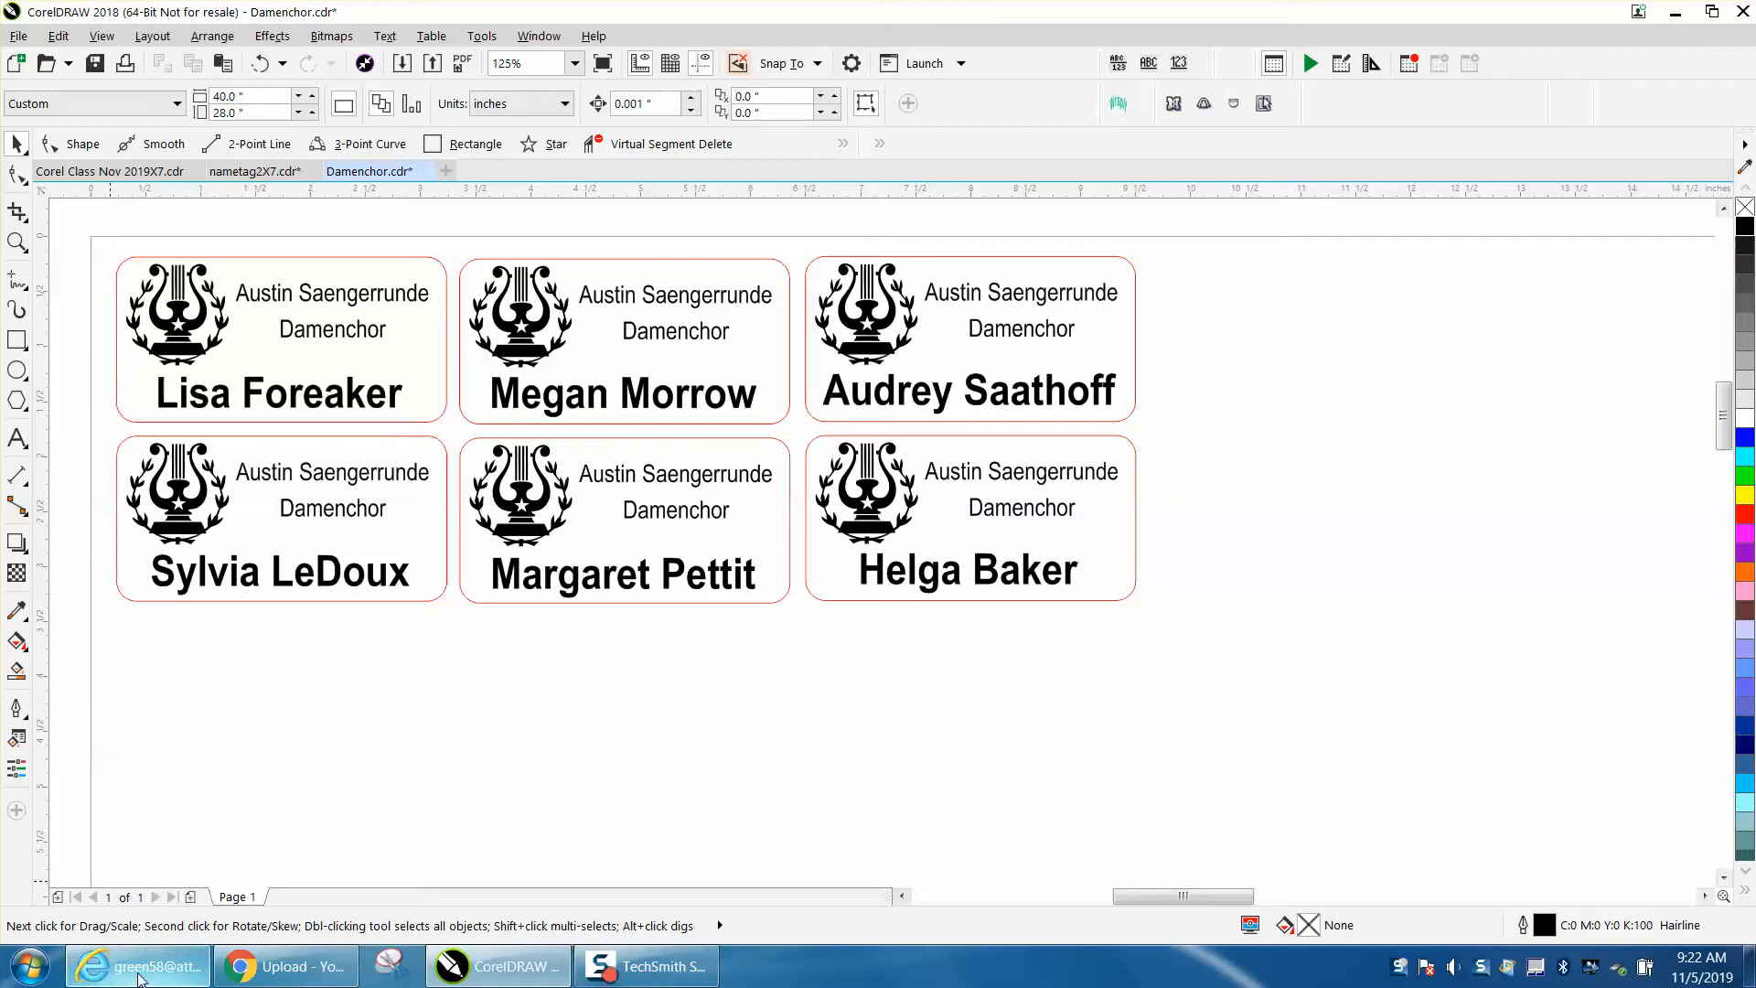
- Switch to the e-mail in the browser and copy the three new member names listed in the message
left_click(137, 966)
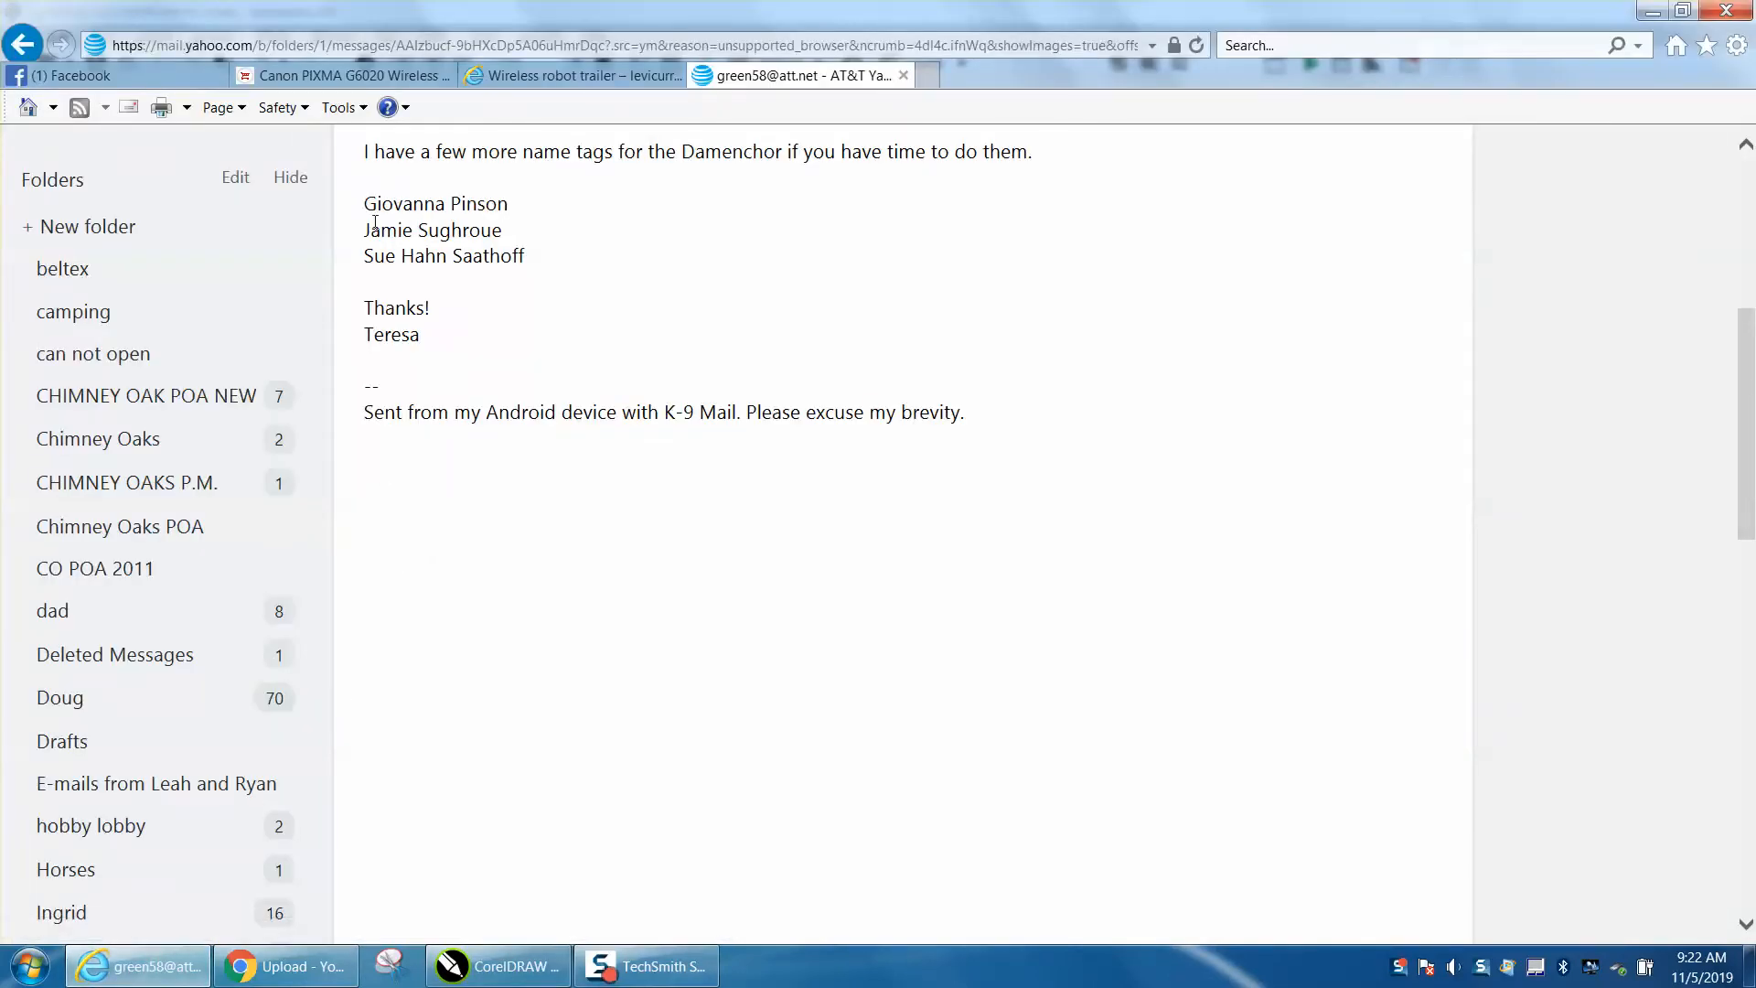
left_click_drag(367, 201, 509, 245)
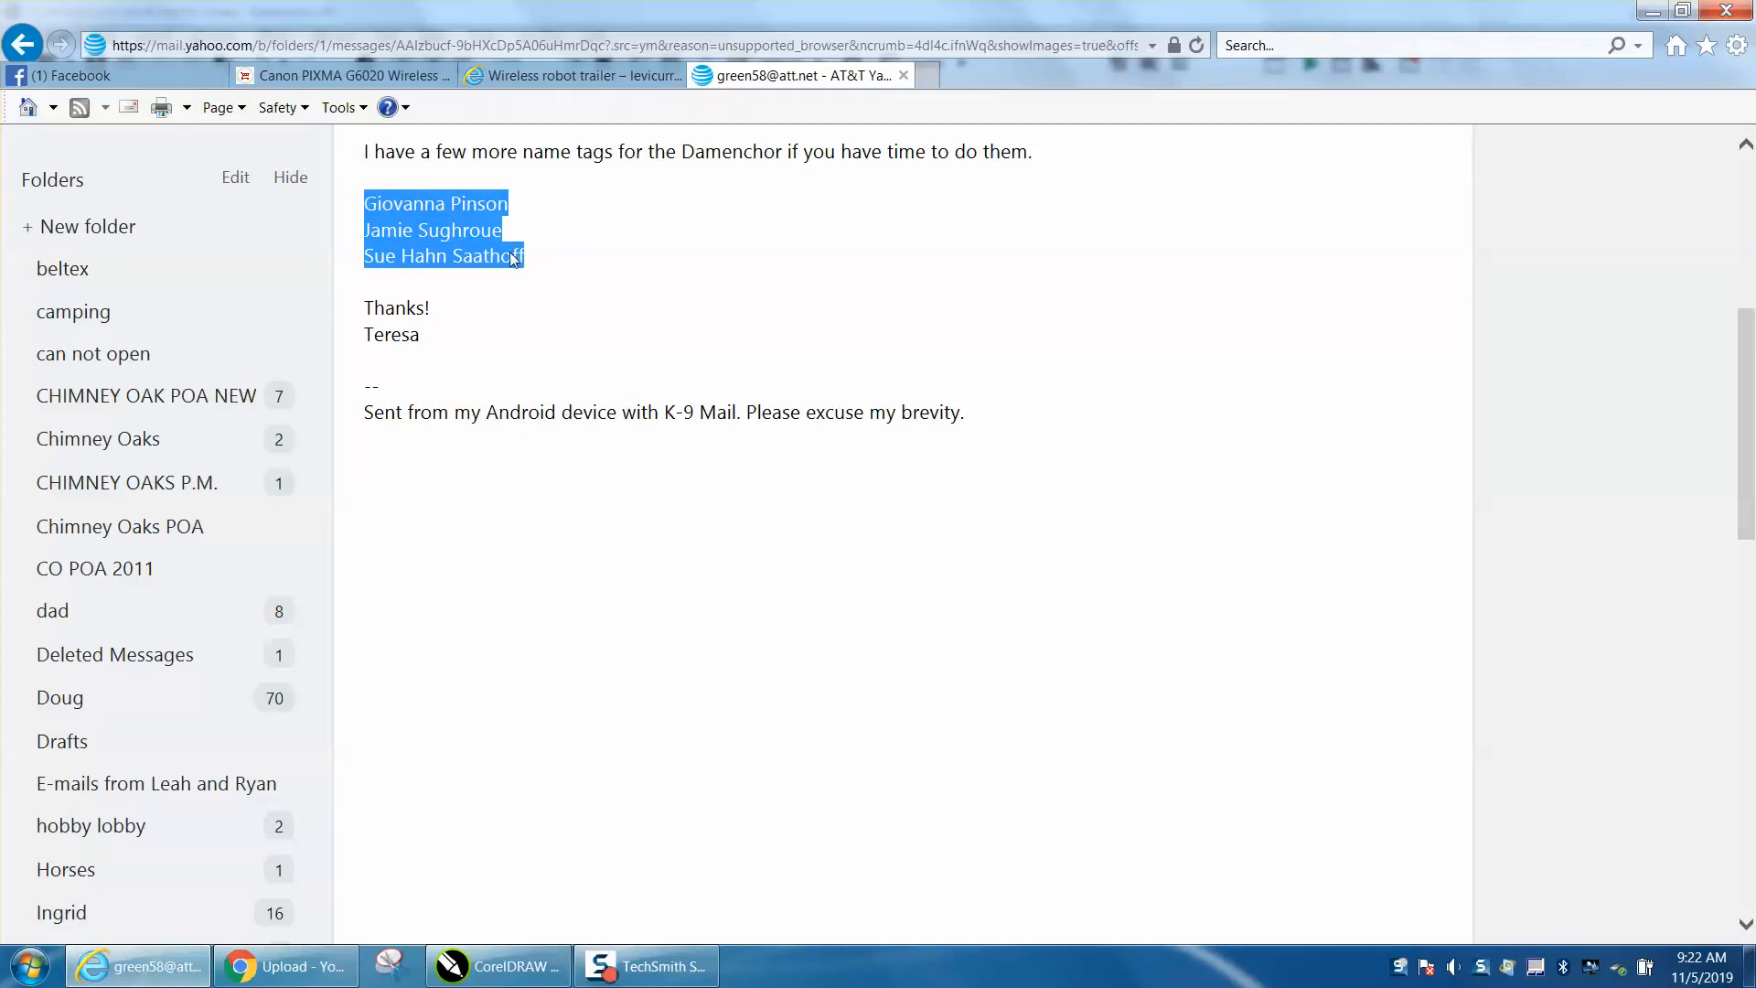
right_click(462, 231)
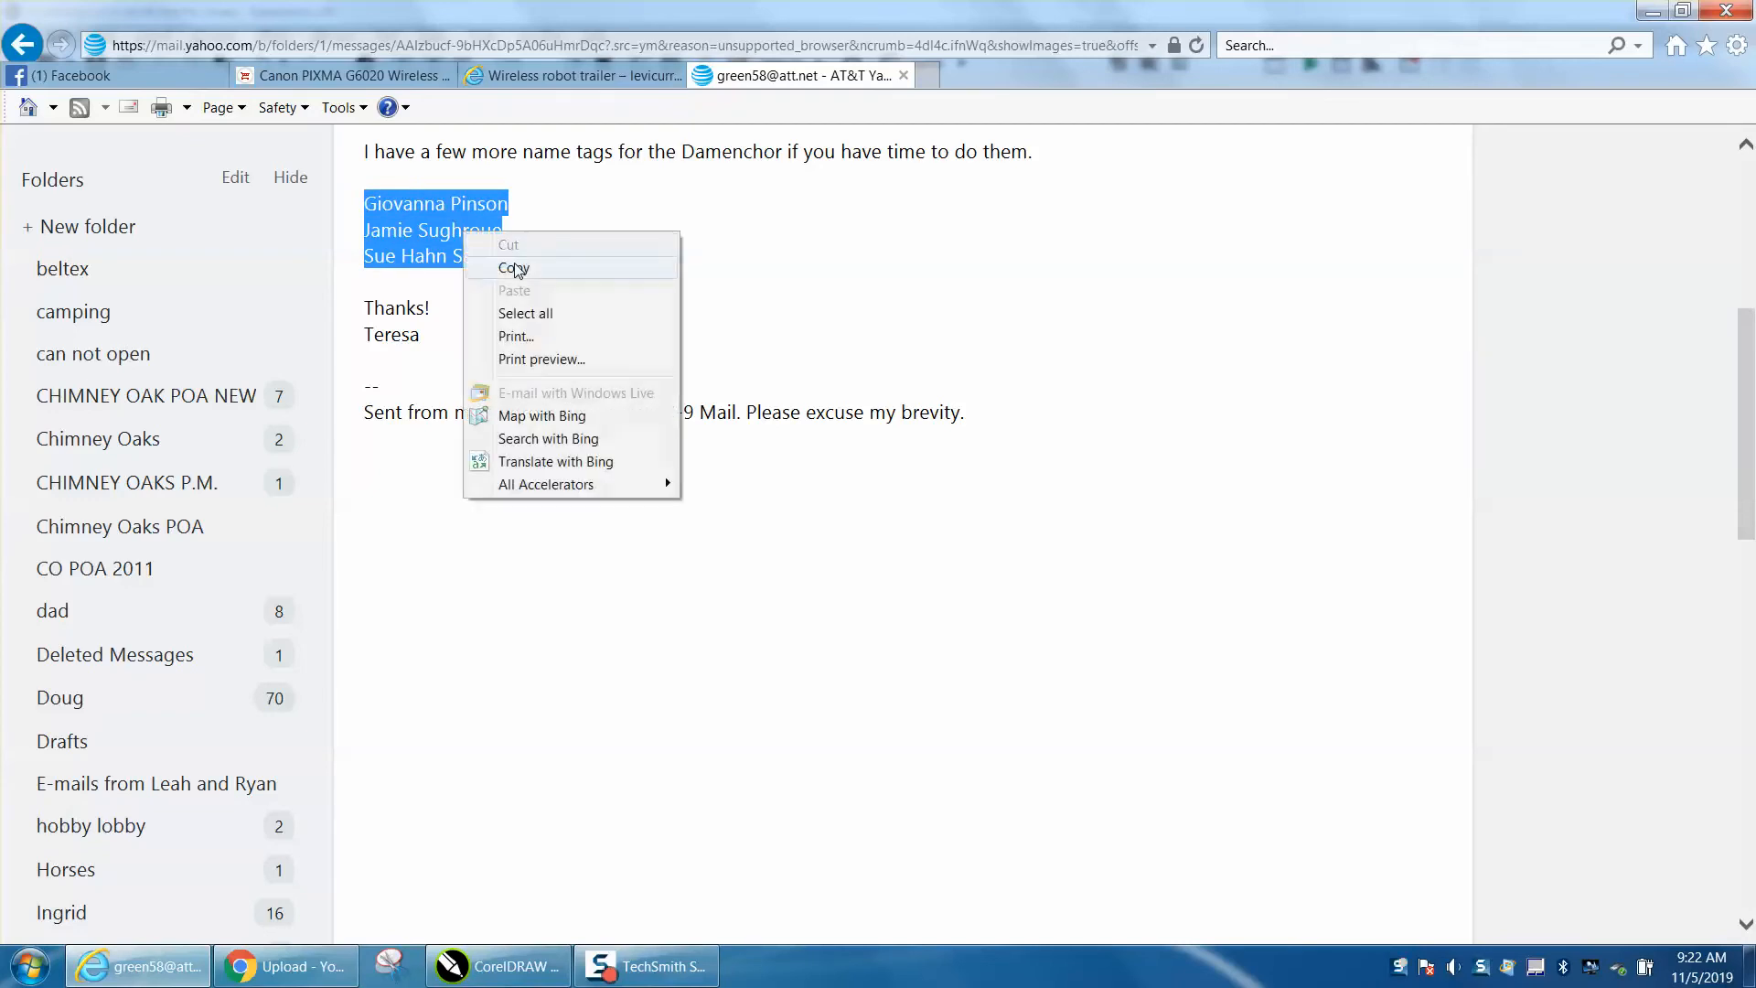
left_click(516, 270)
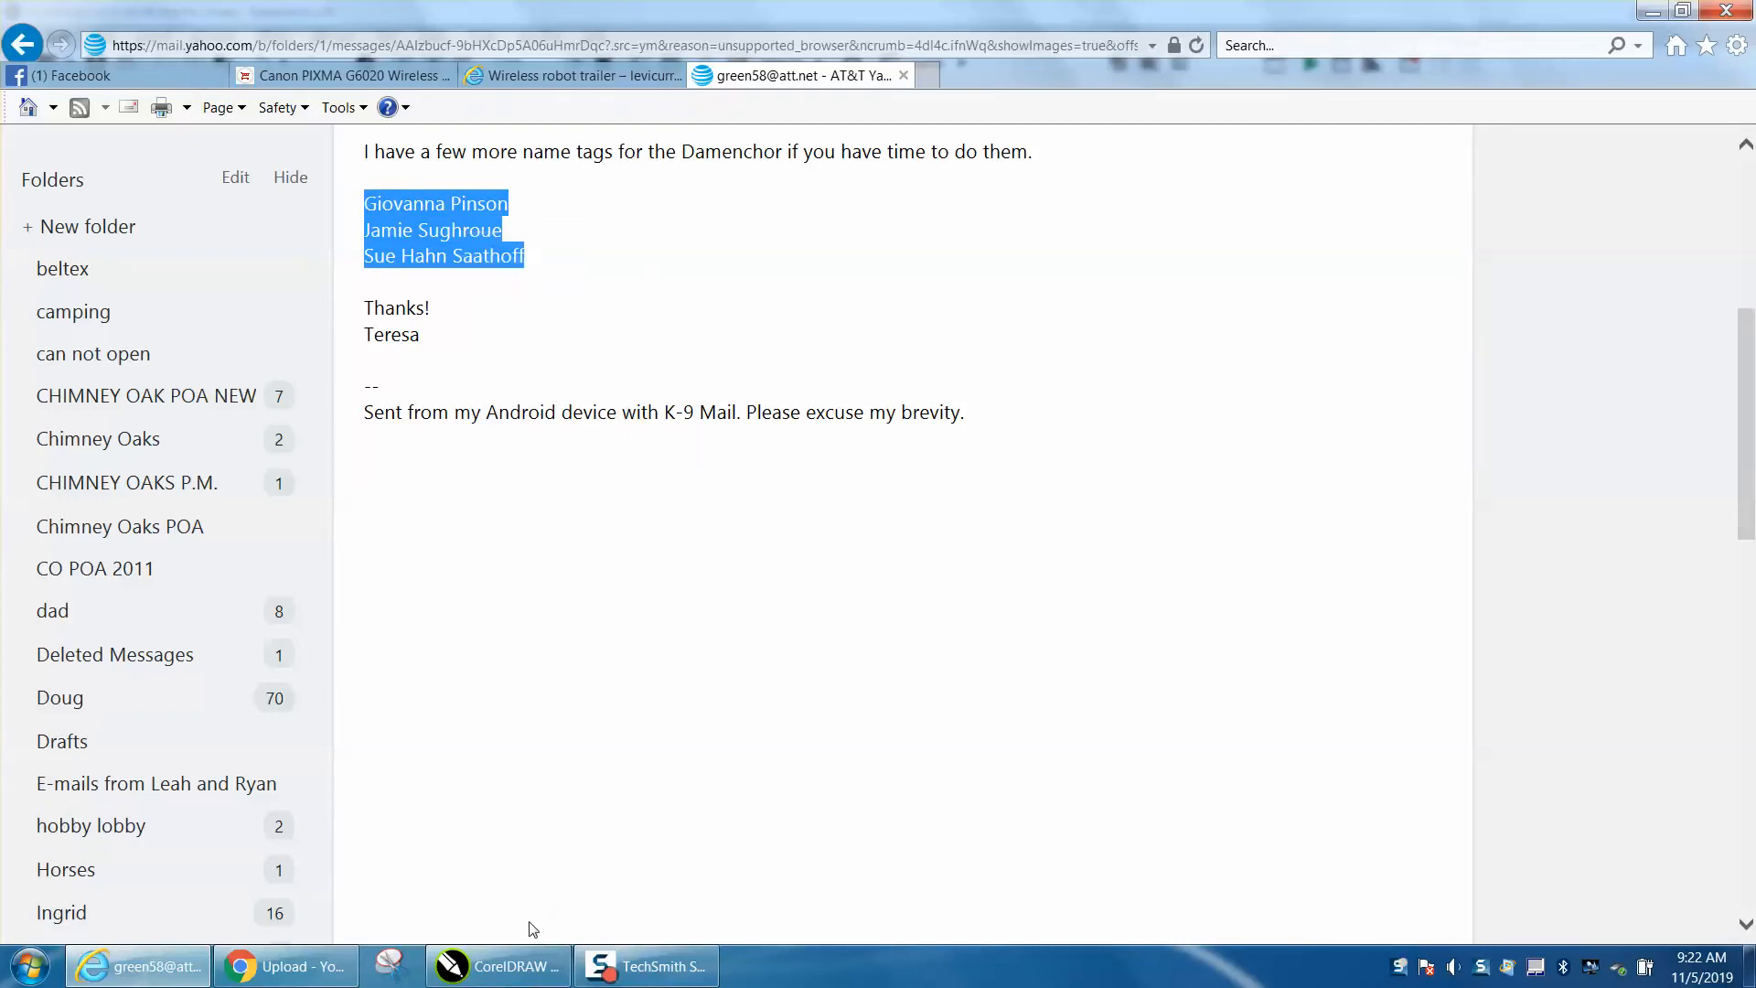
- Switch back to CorelDRAW and paste the copied names onto the page, keeping fonts and formatting
left_click(524, 961)
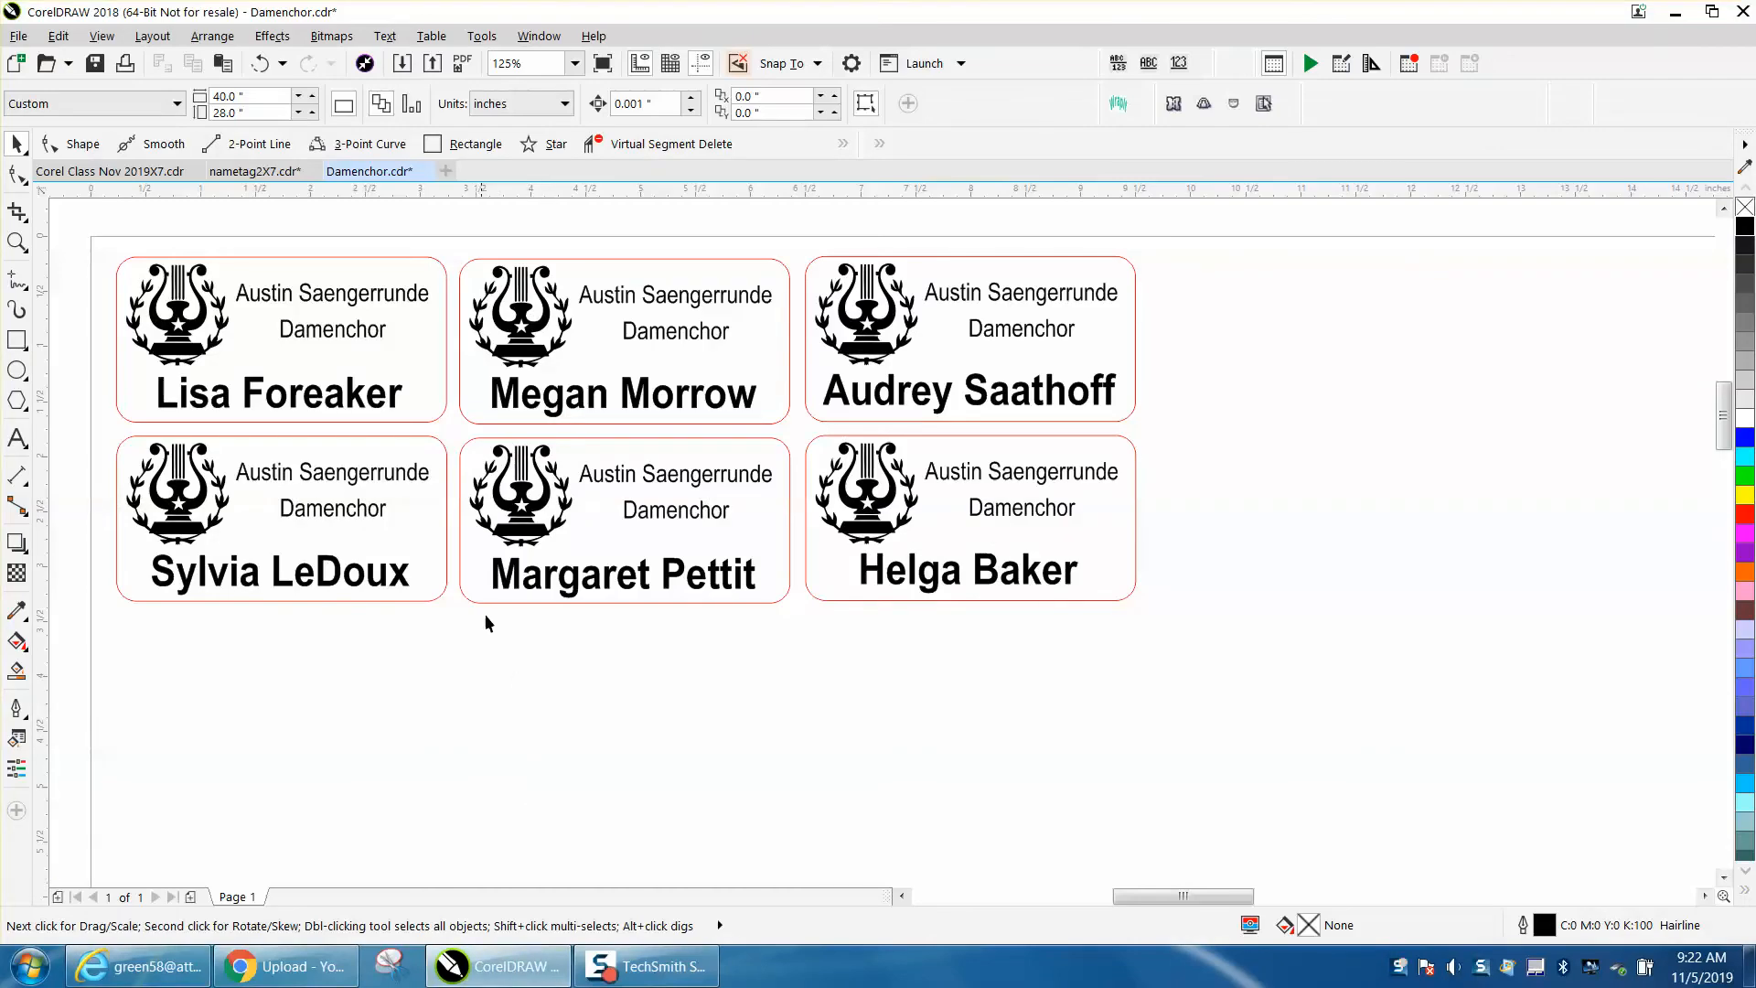
scroll(545, 634, "down", 3)
right_click(535, 665)
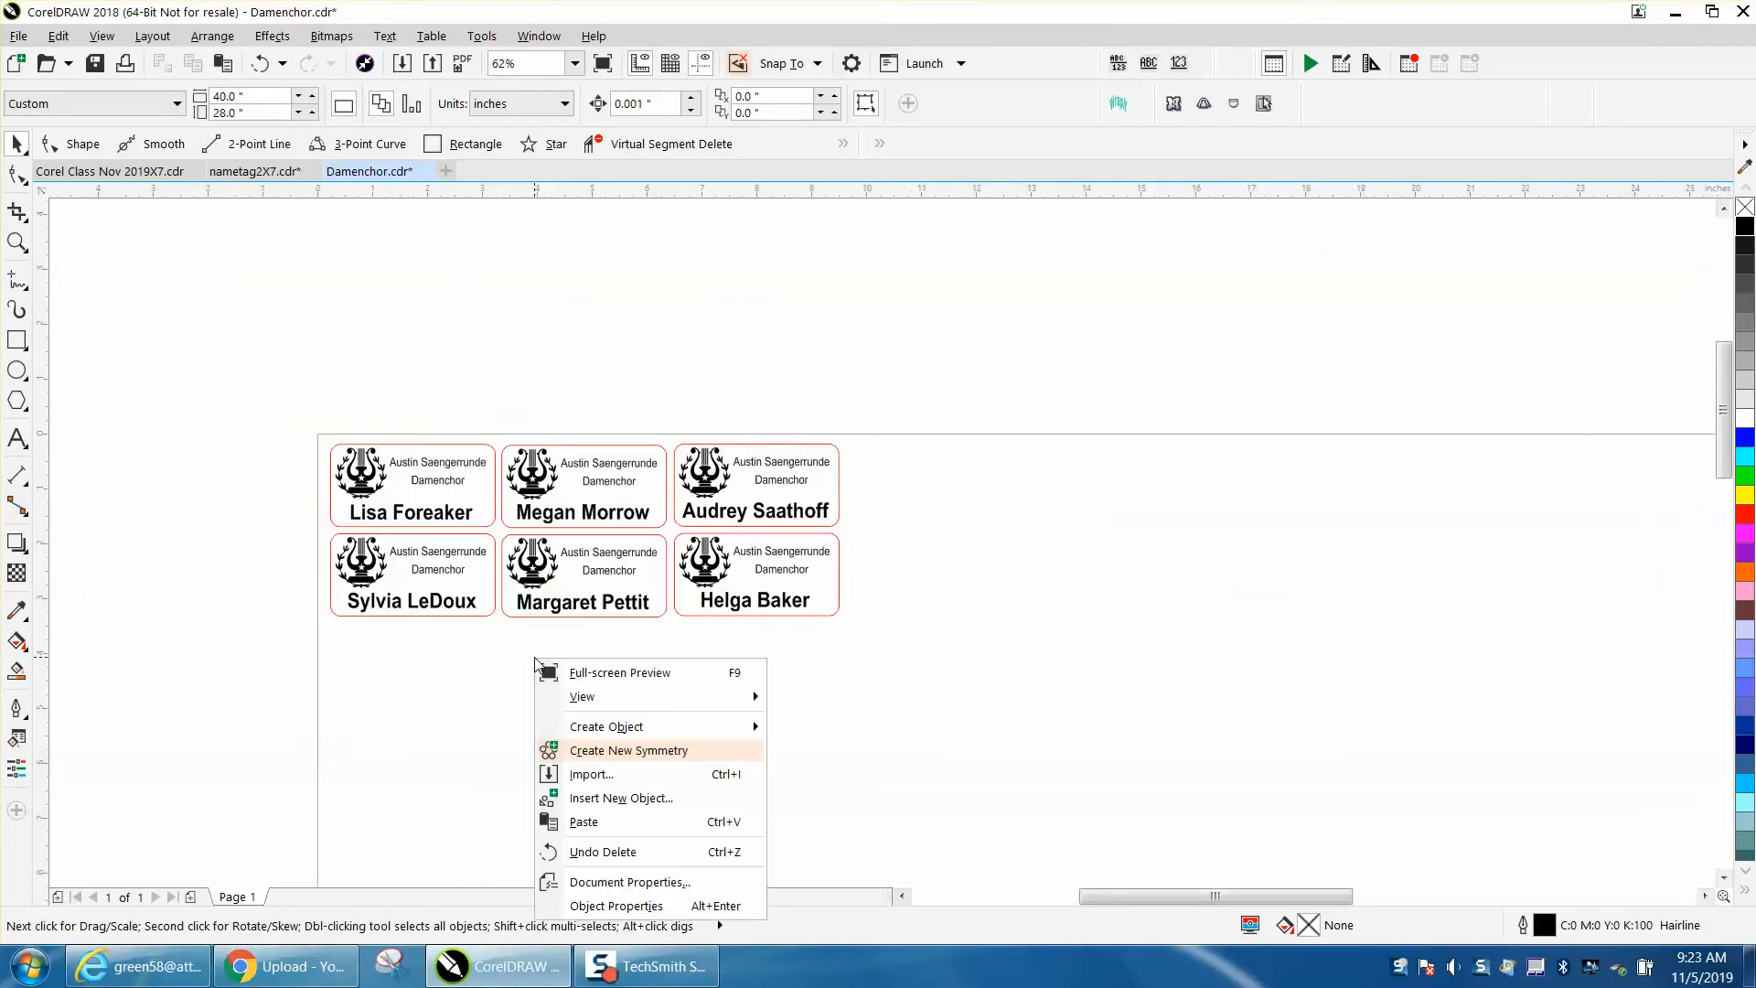
left_click(576, 829)
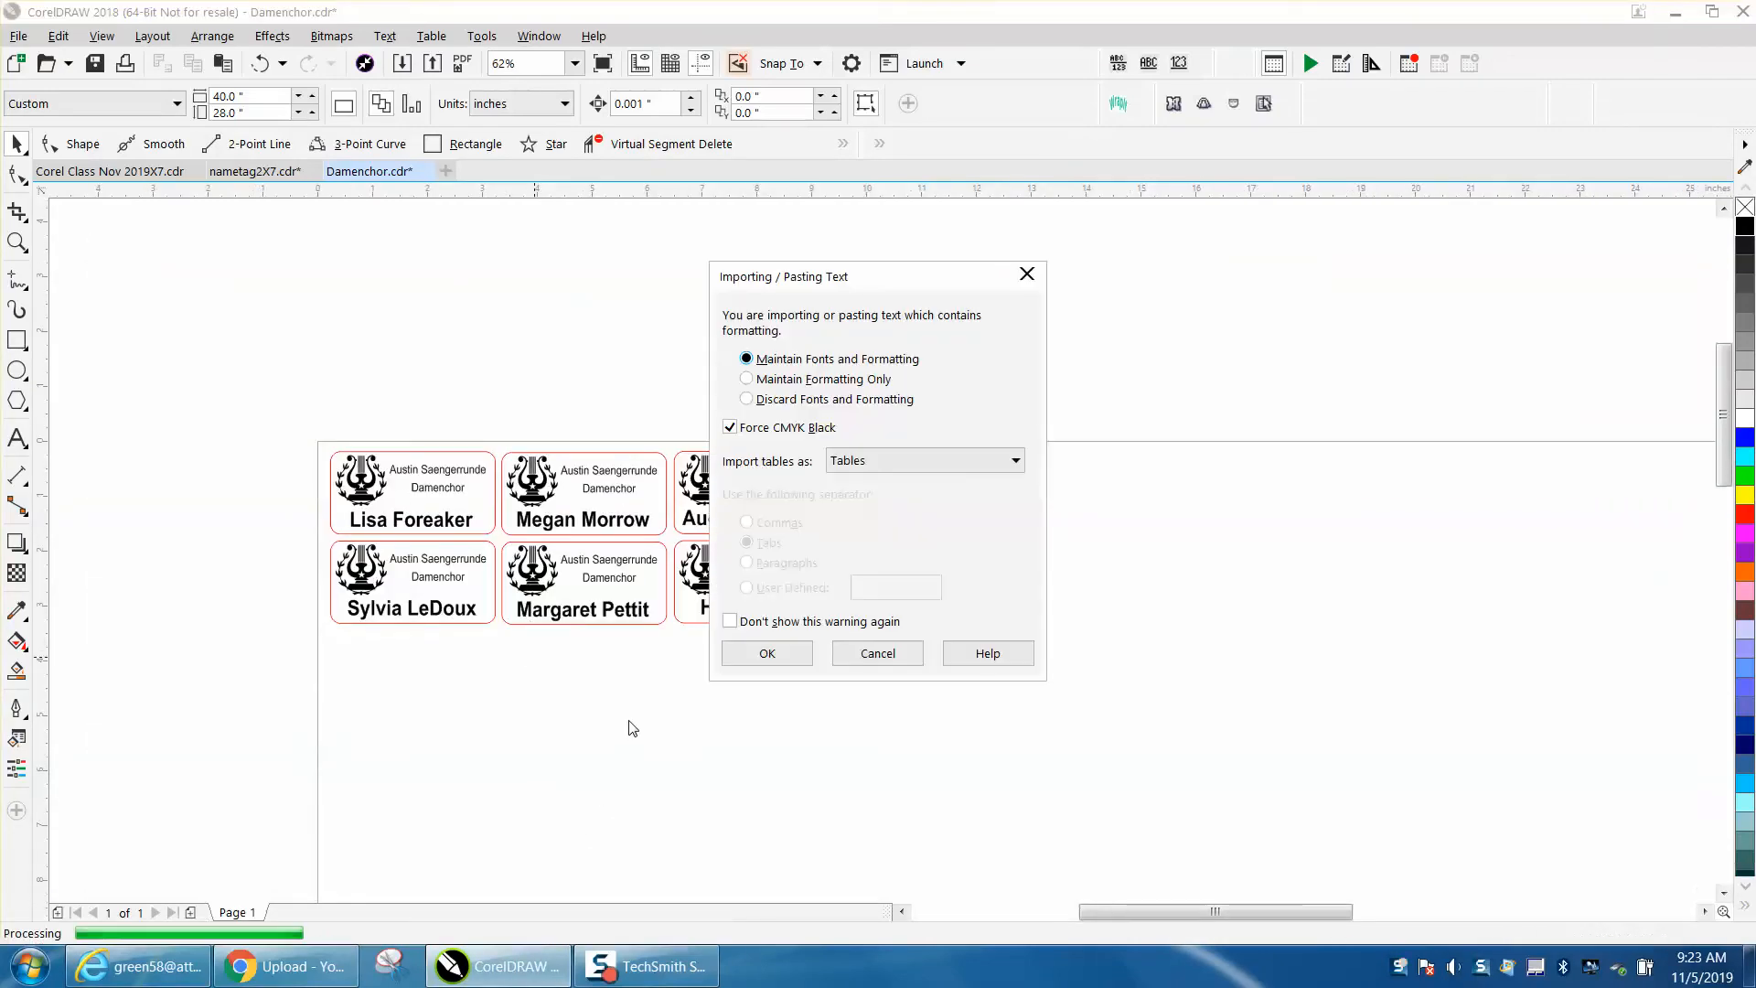
left_click(773, 651)
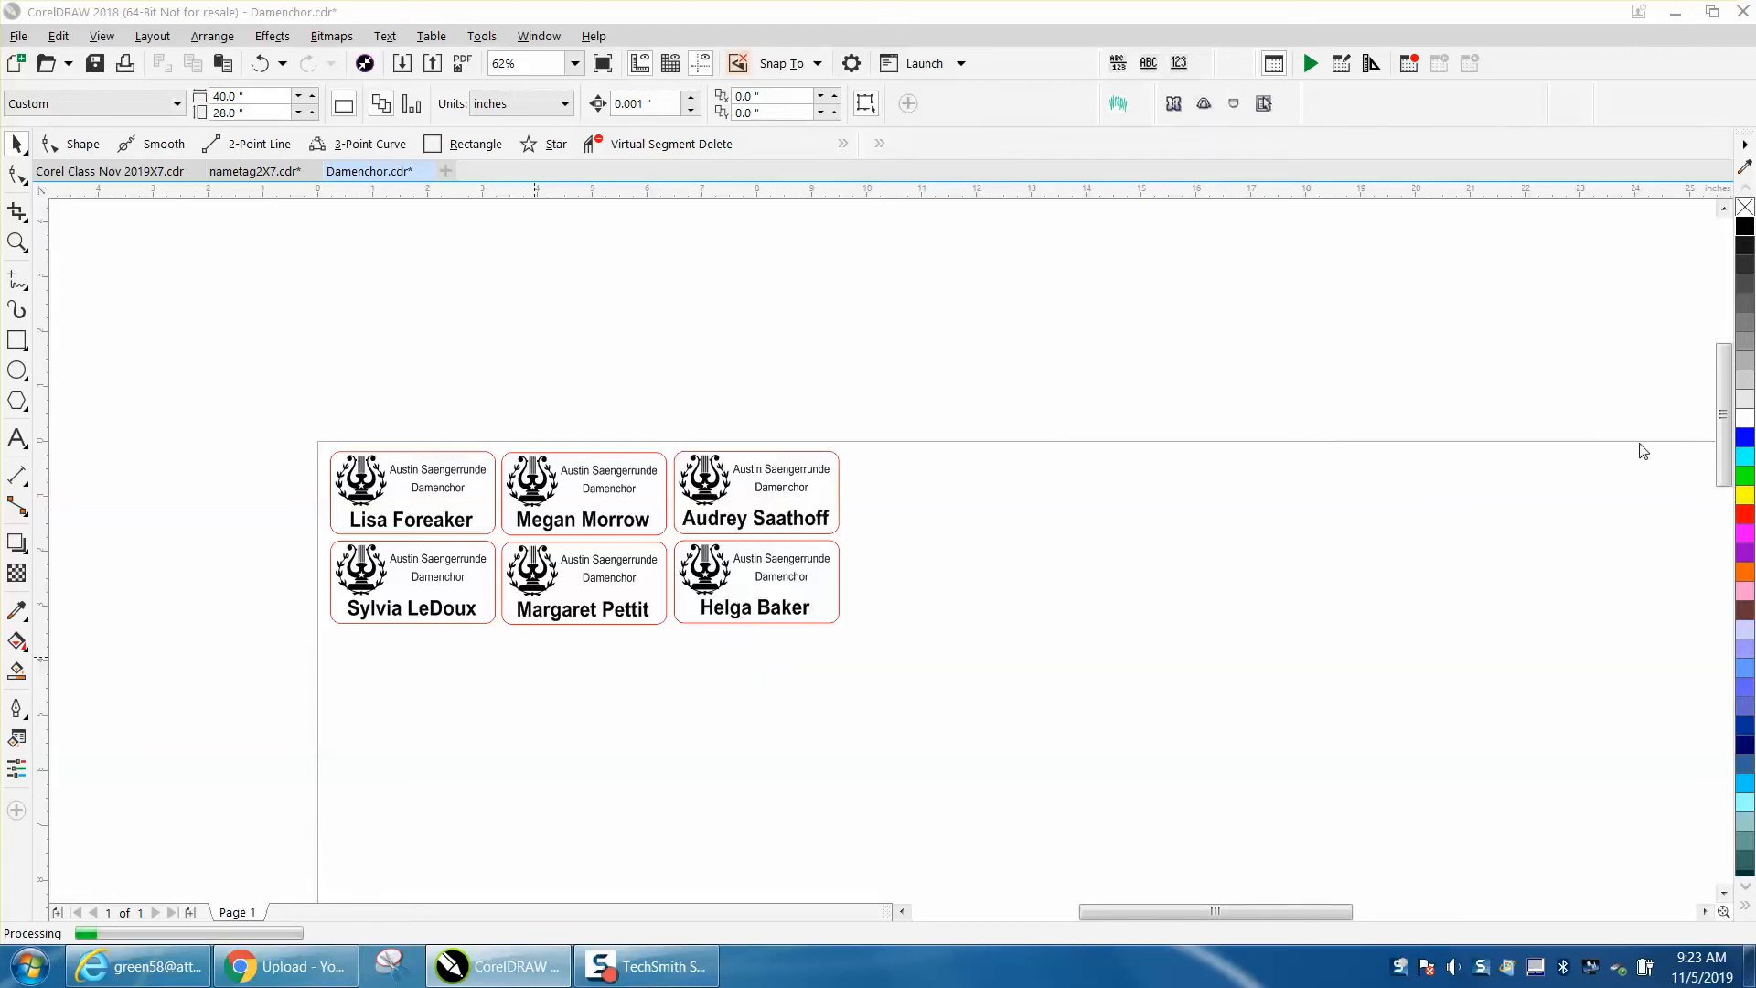
- Convert the pasted paragraph text of names into artistic text
scroll(1723, 457, "down", 1)
scroll(1282, 628, "down", 1)
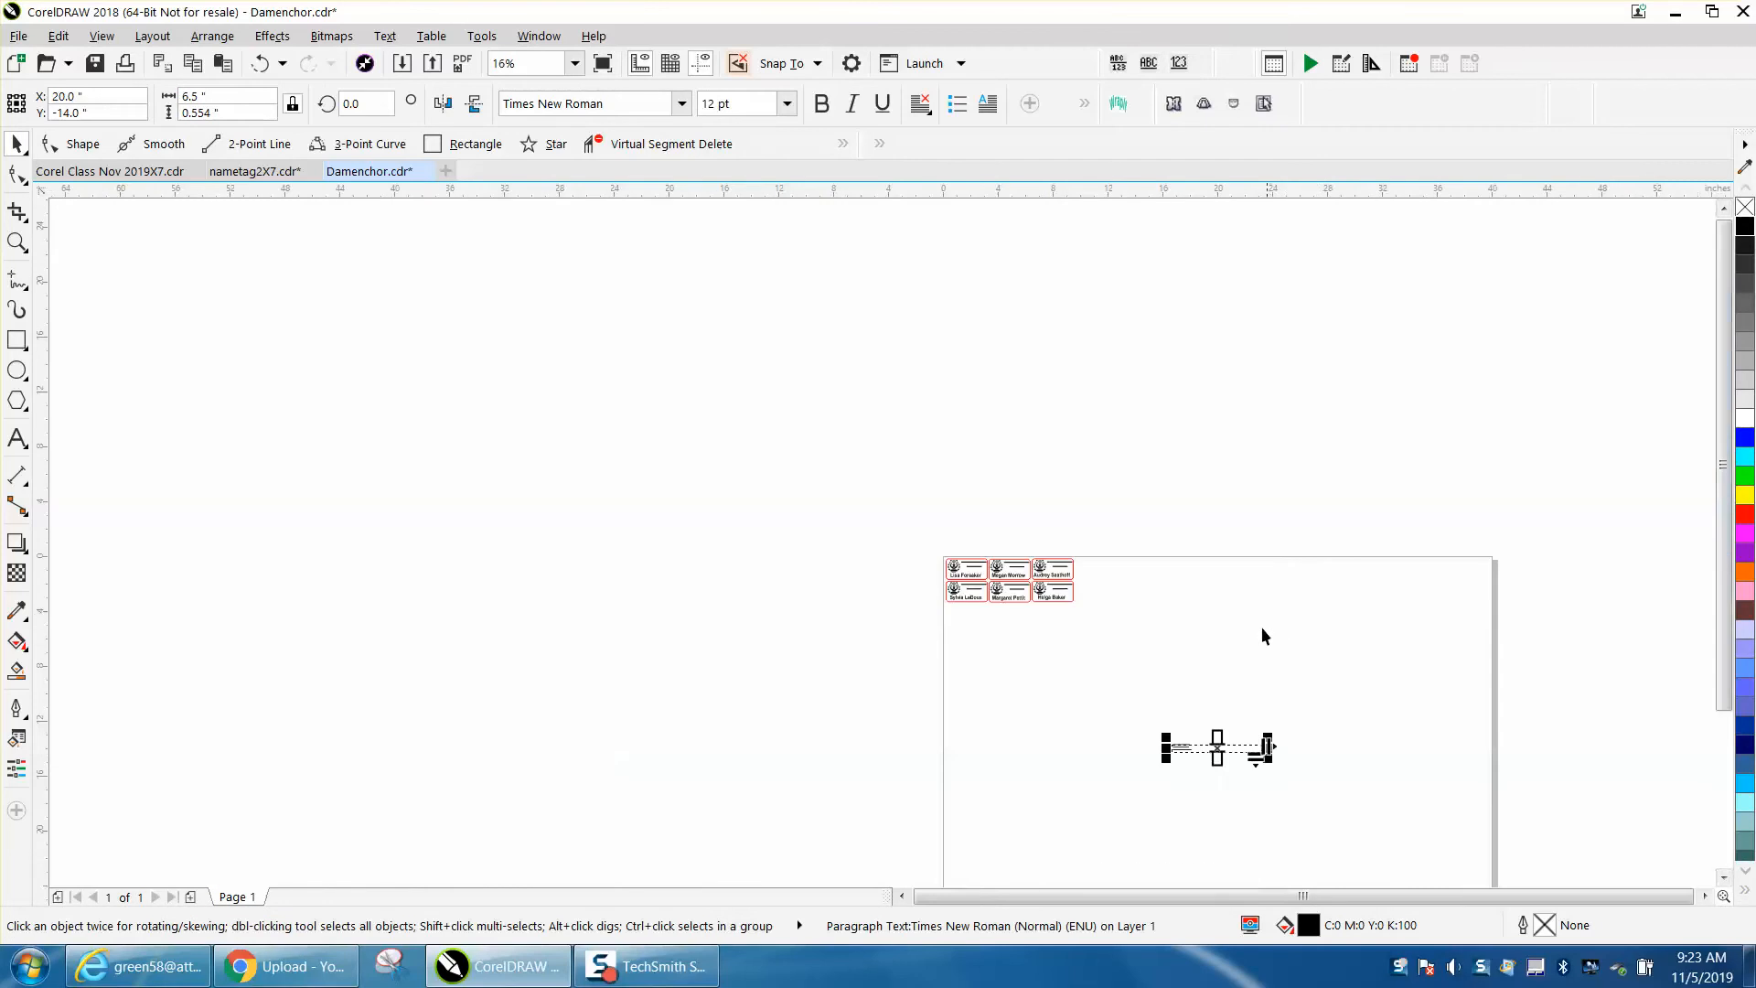
left_click(16, 242)
left_click_drag(1153, 723, 1337, 776)
left_click(16, 143)
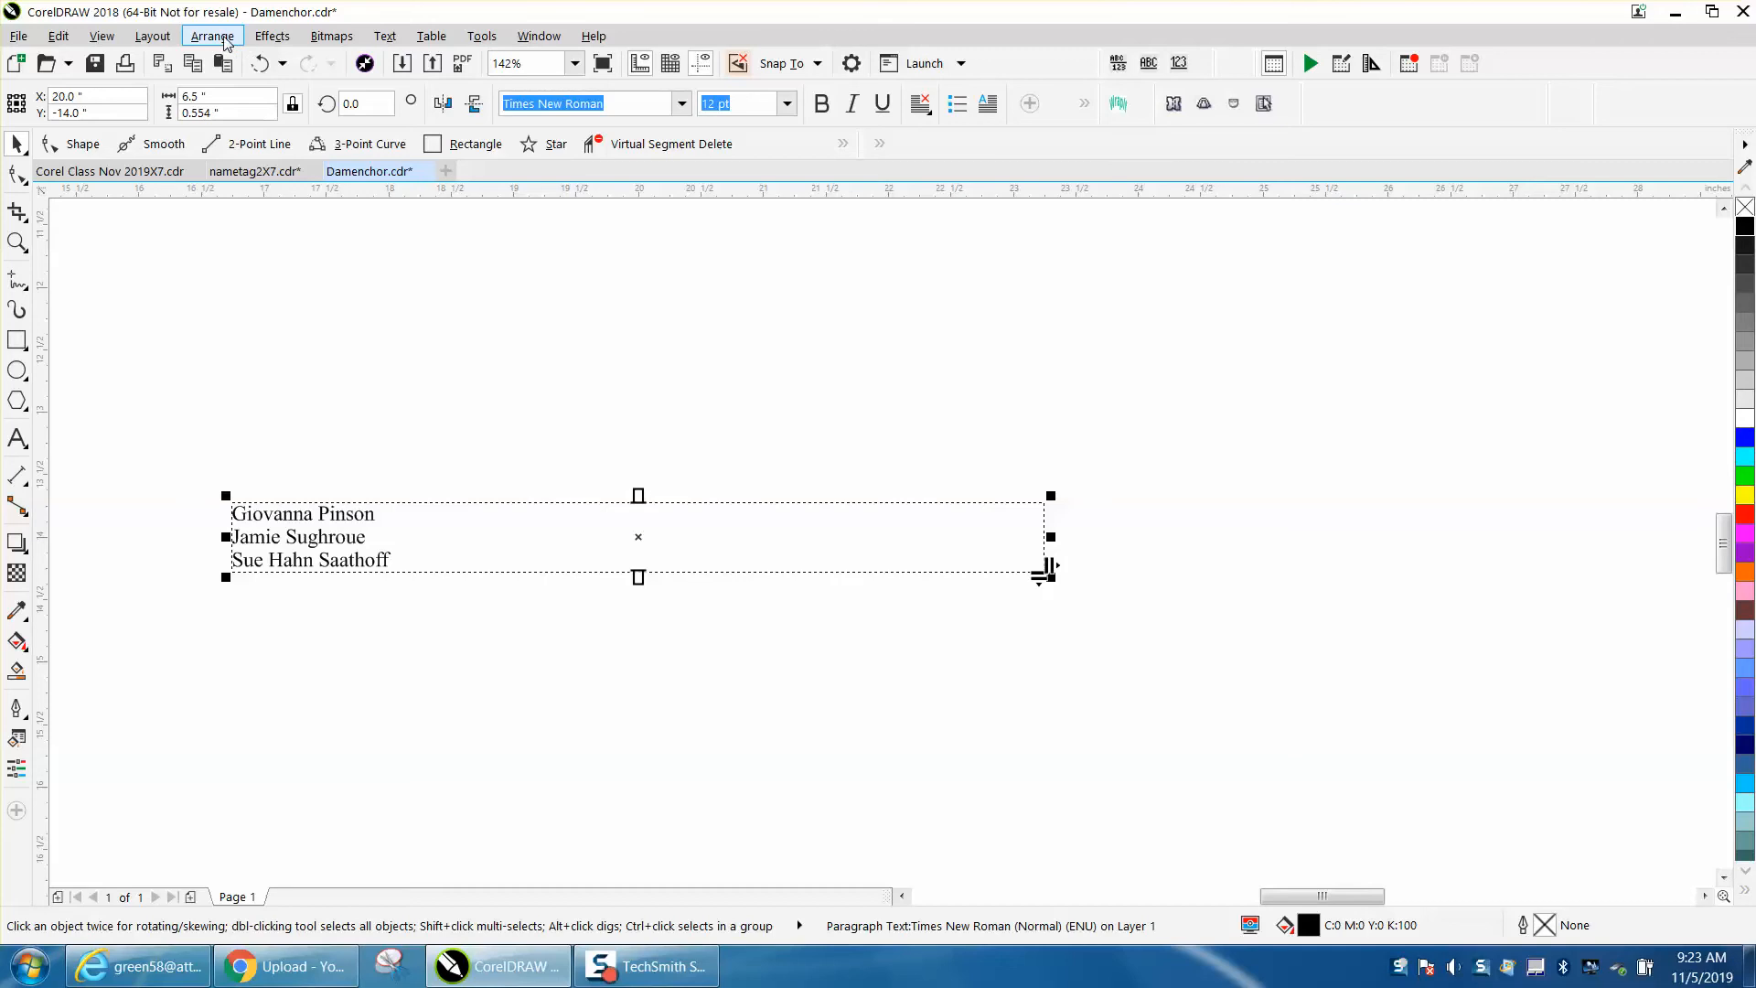
left_click(385, 37)
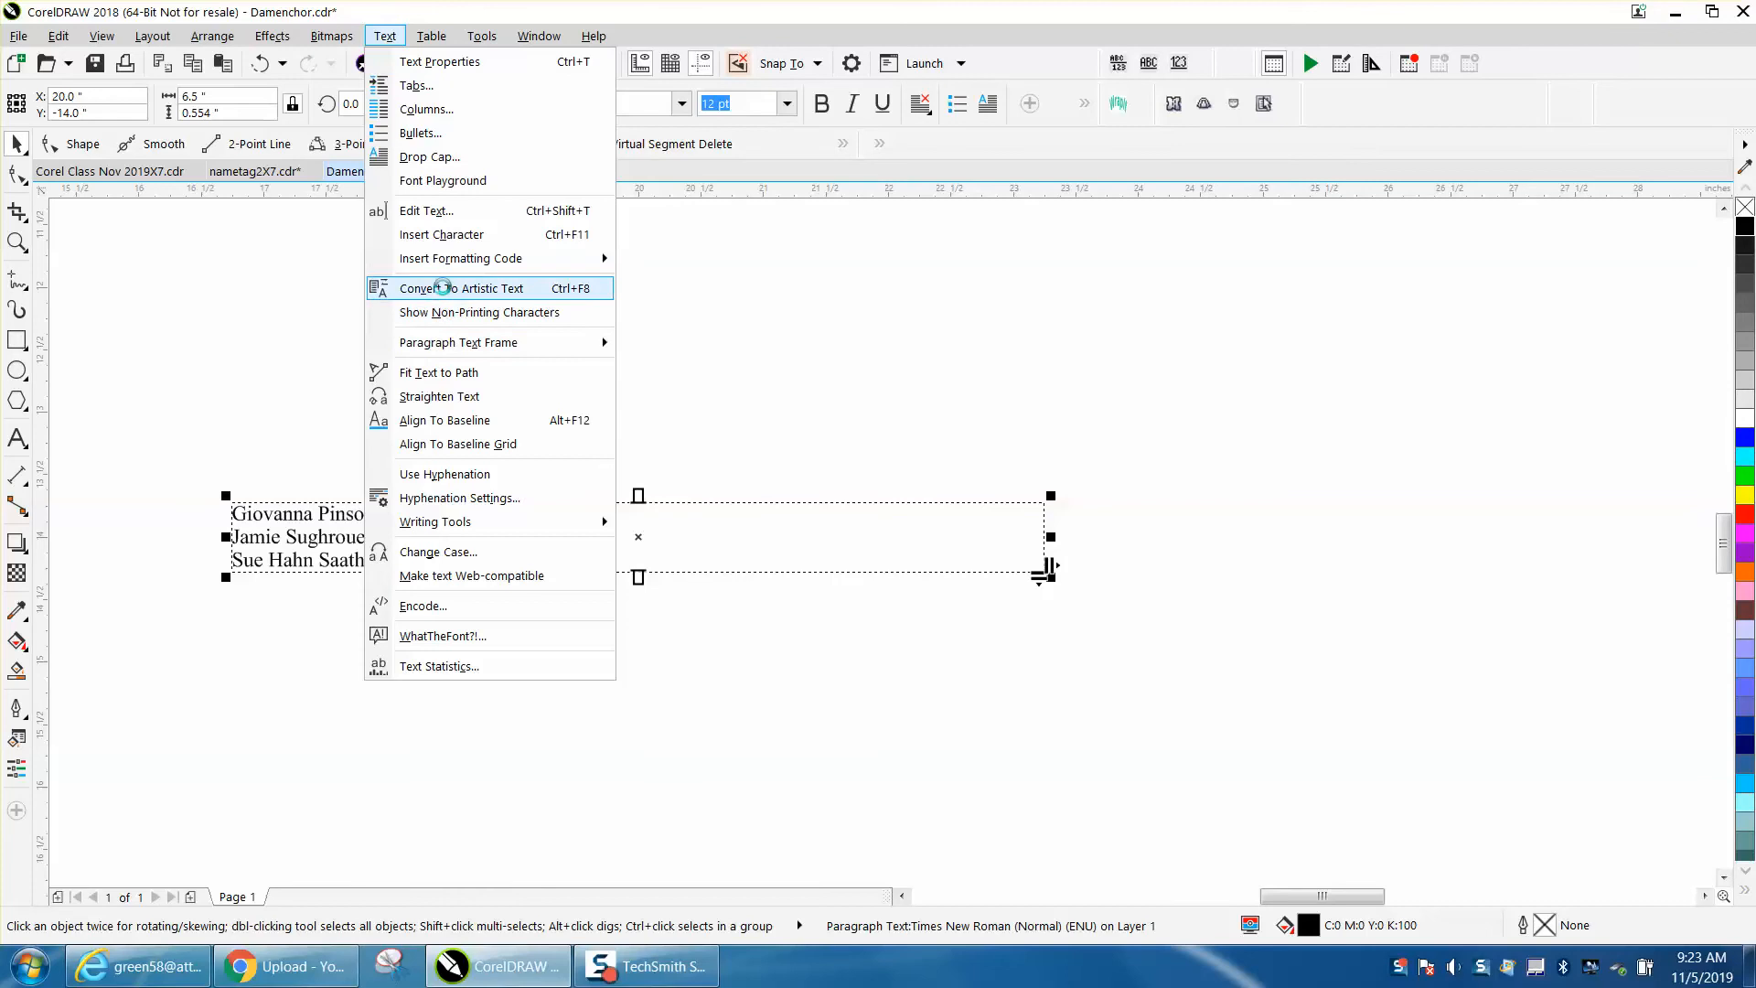
left_click(444, 287)
- Scale the names text up to about 36 pt
left_click_drag(396, 502, 716, 316)
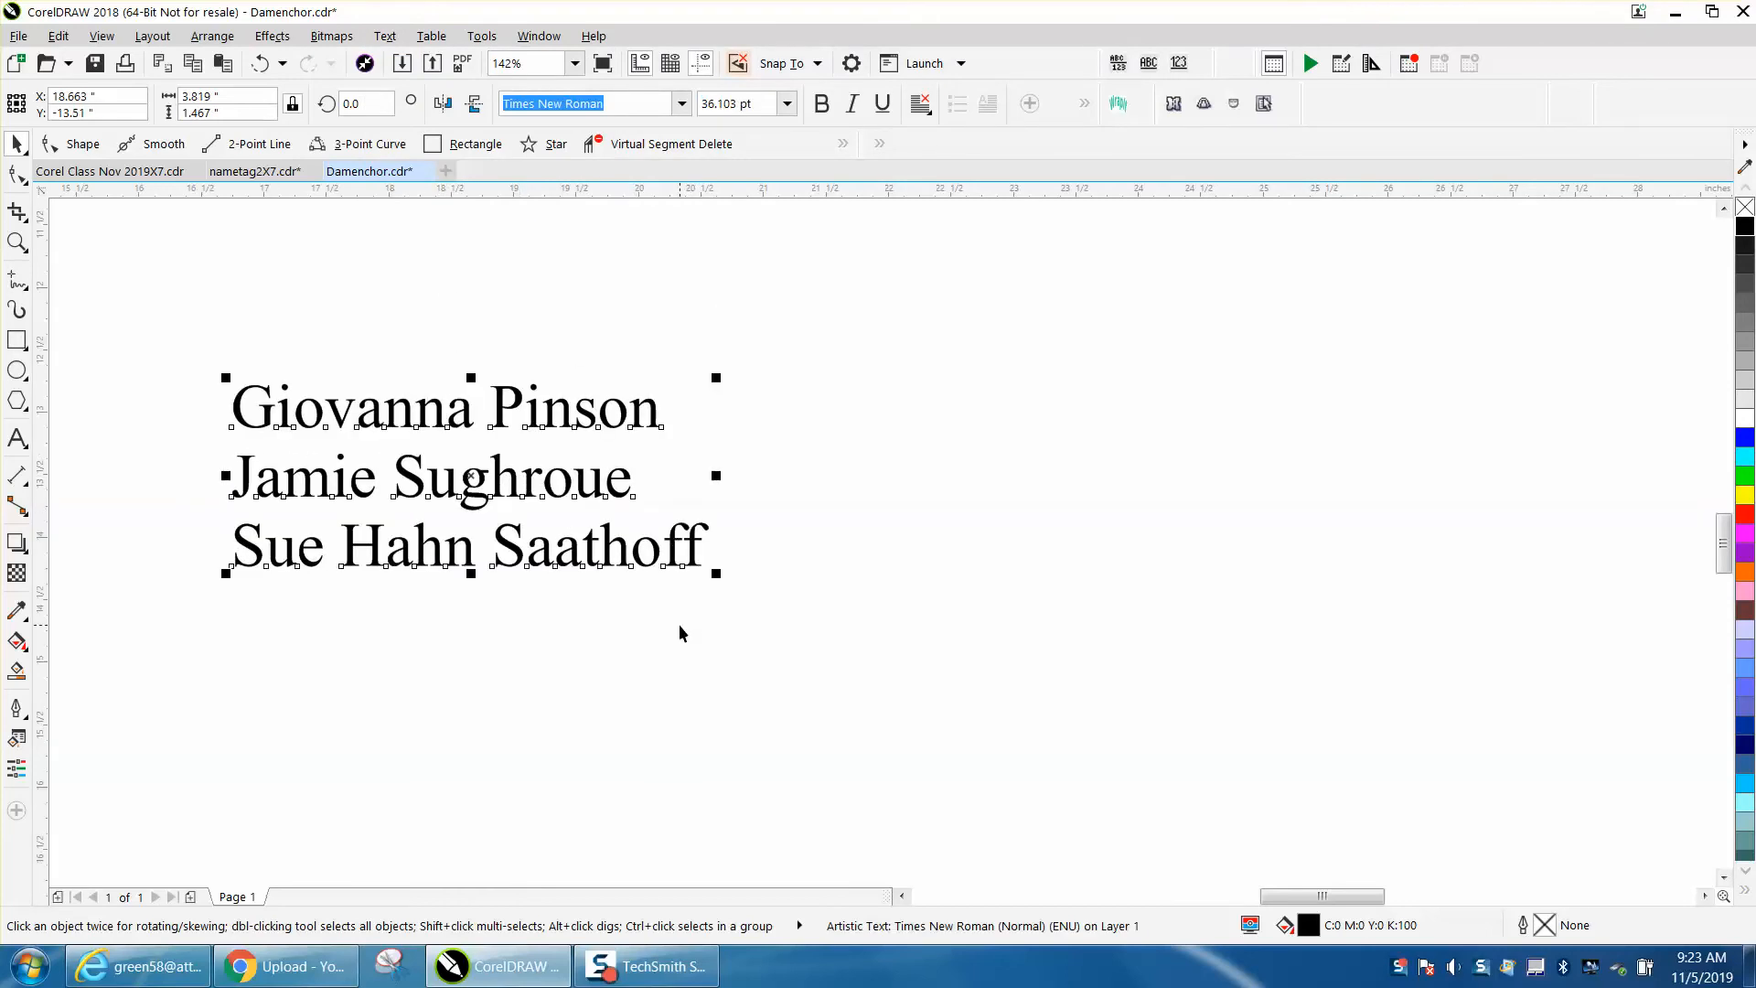
left_click(638, 632)
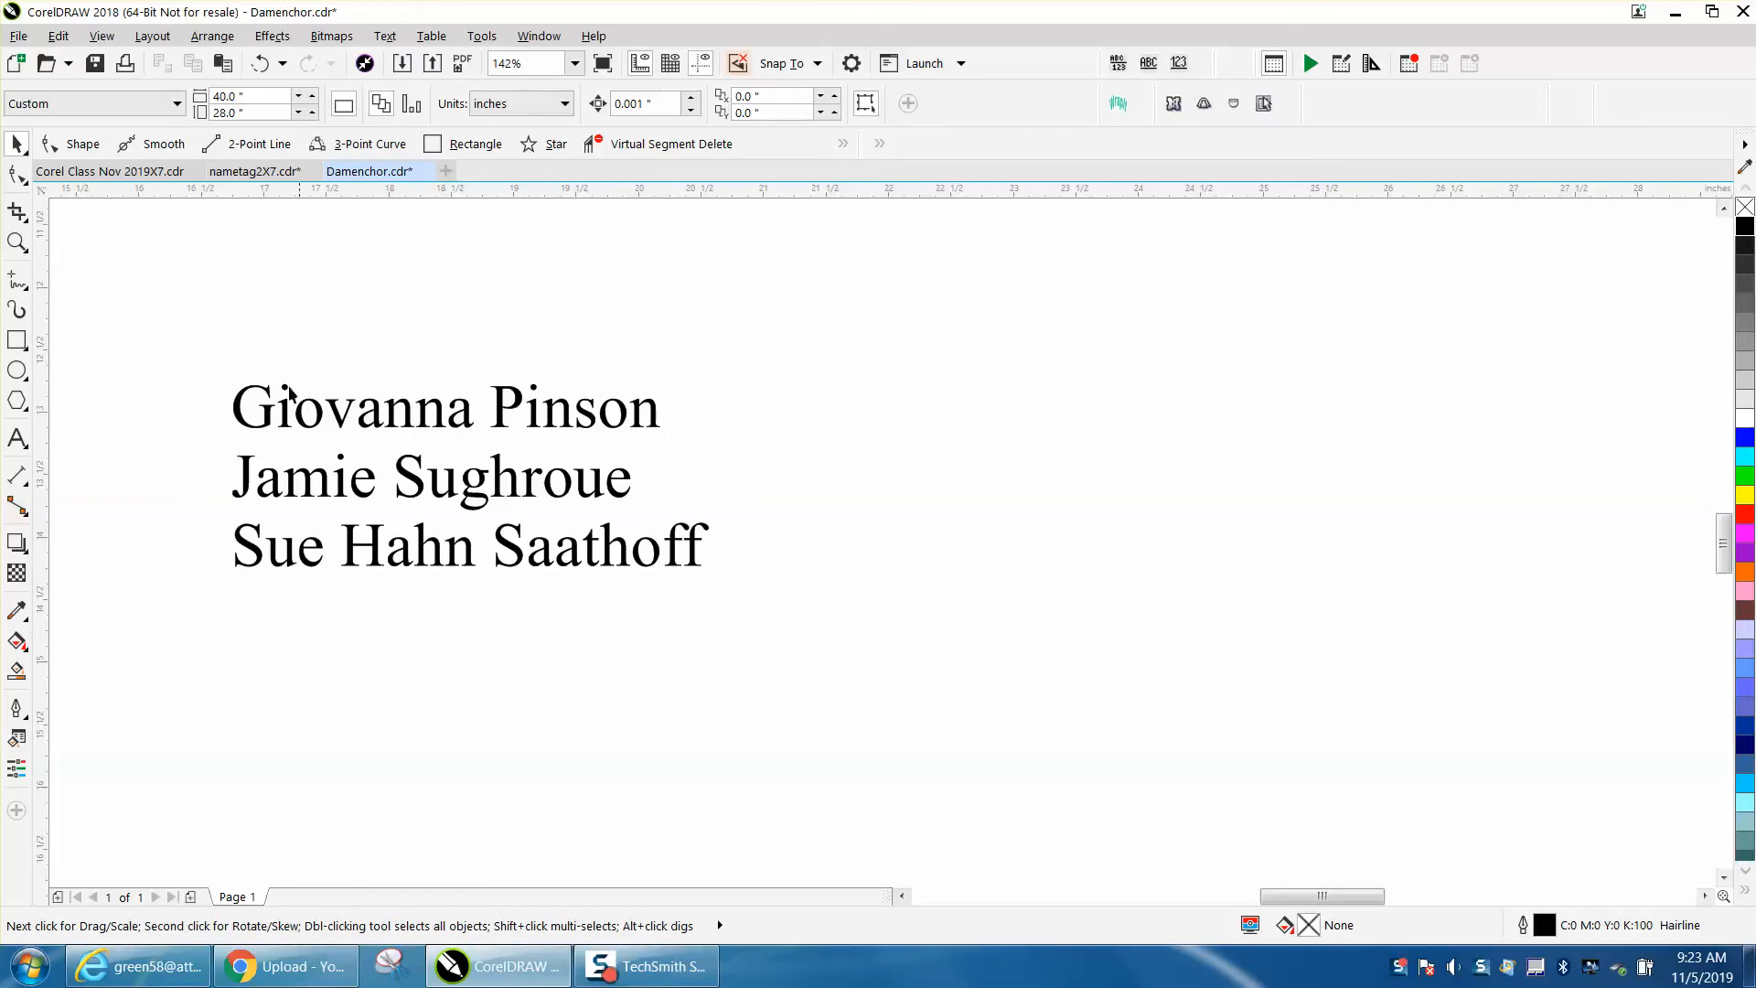
- Break the names text apart into three separate lines
left_click(267, 389)
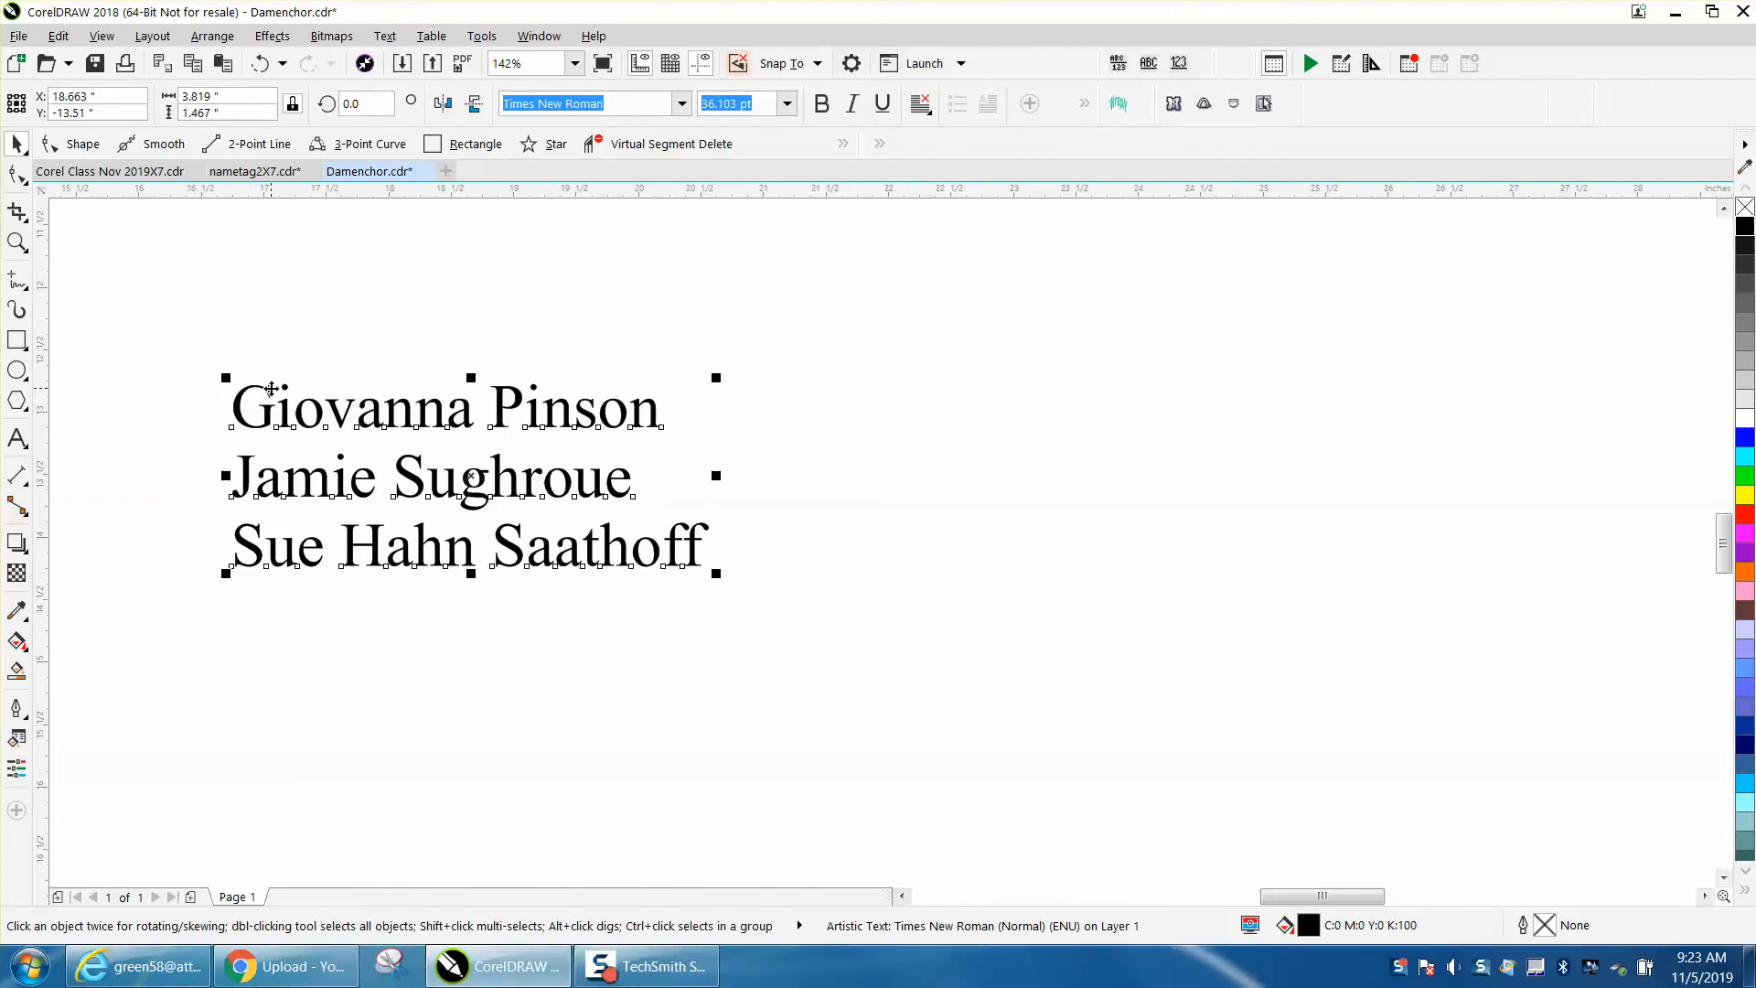
key("ctrl+k")
- Delete the two name tags in the third column of the sheet
scroll(769, 558, "down", 3)
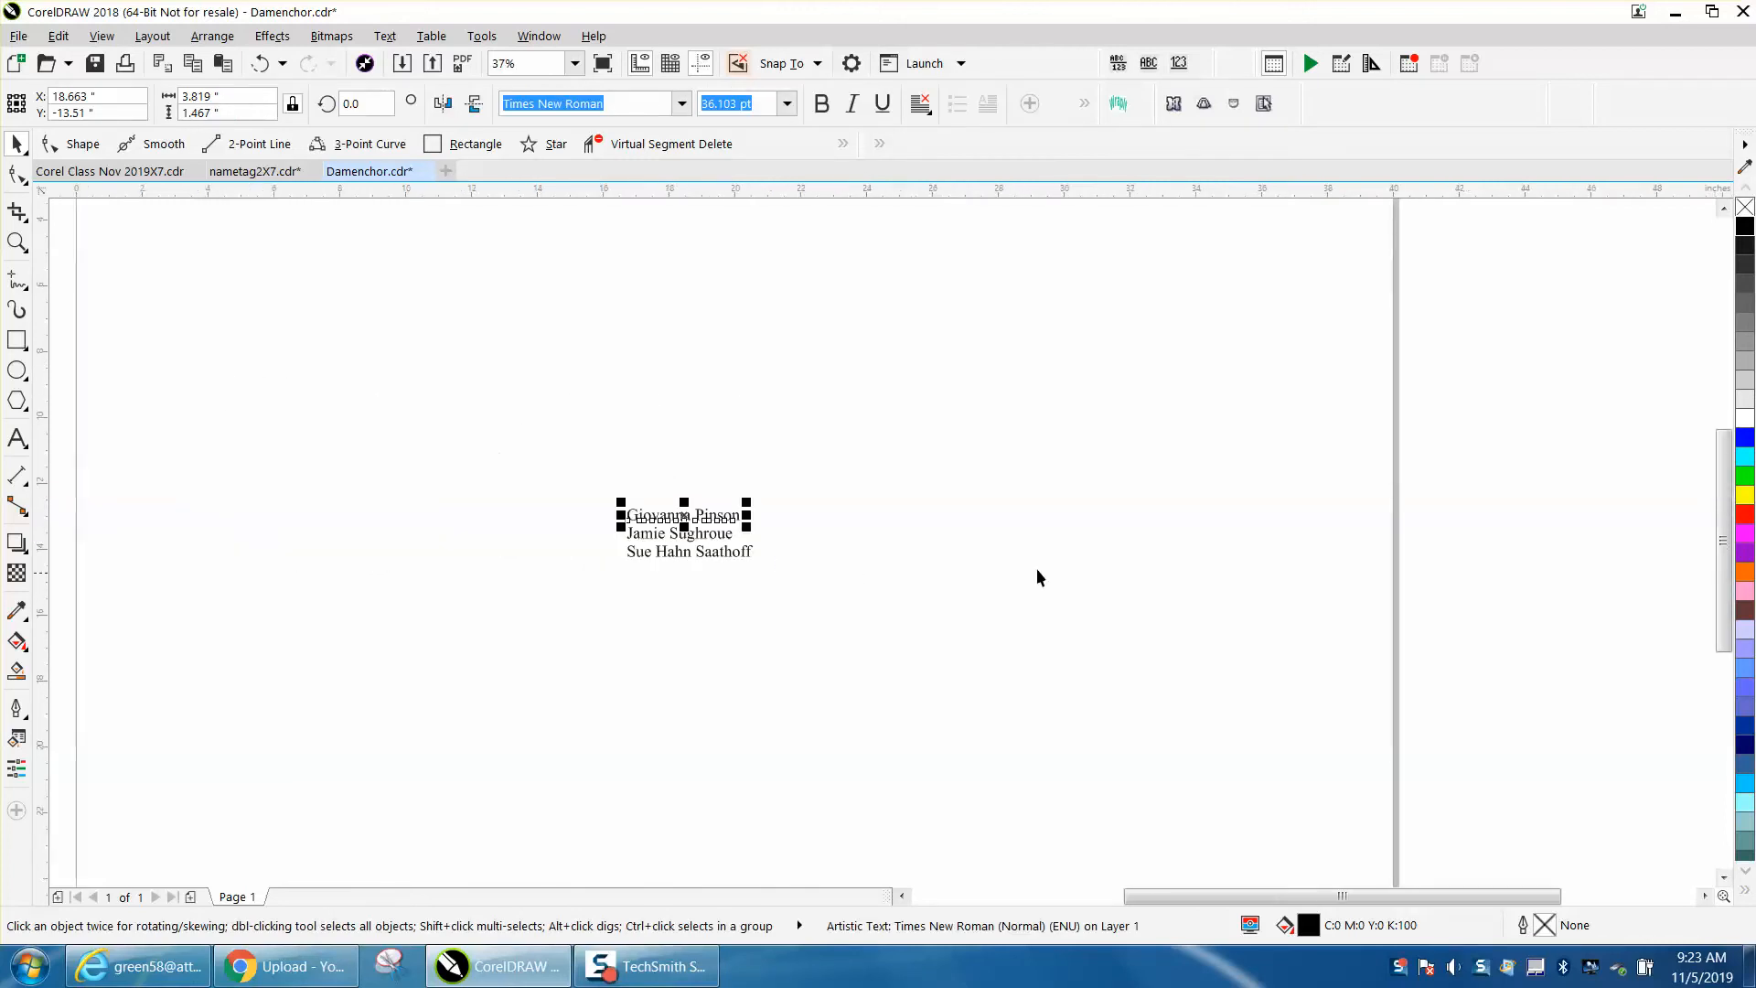
left_click_drag(896, 570, 608, 411)
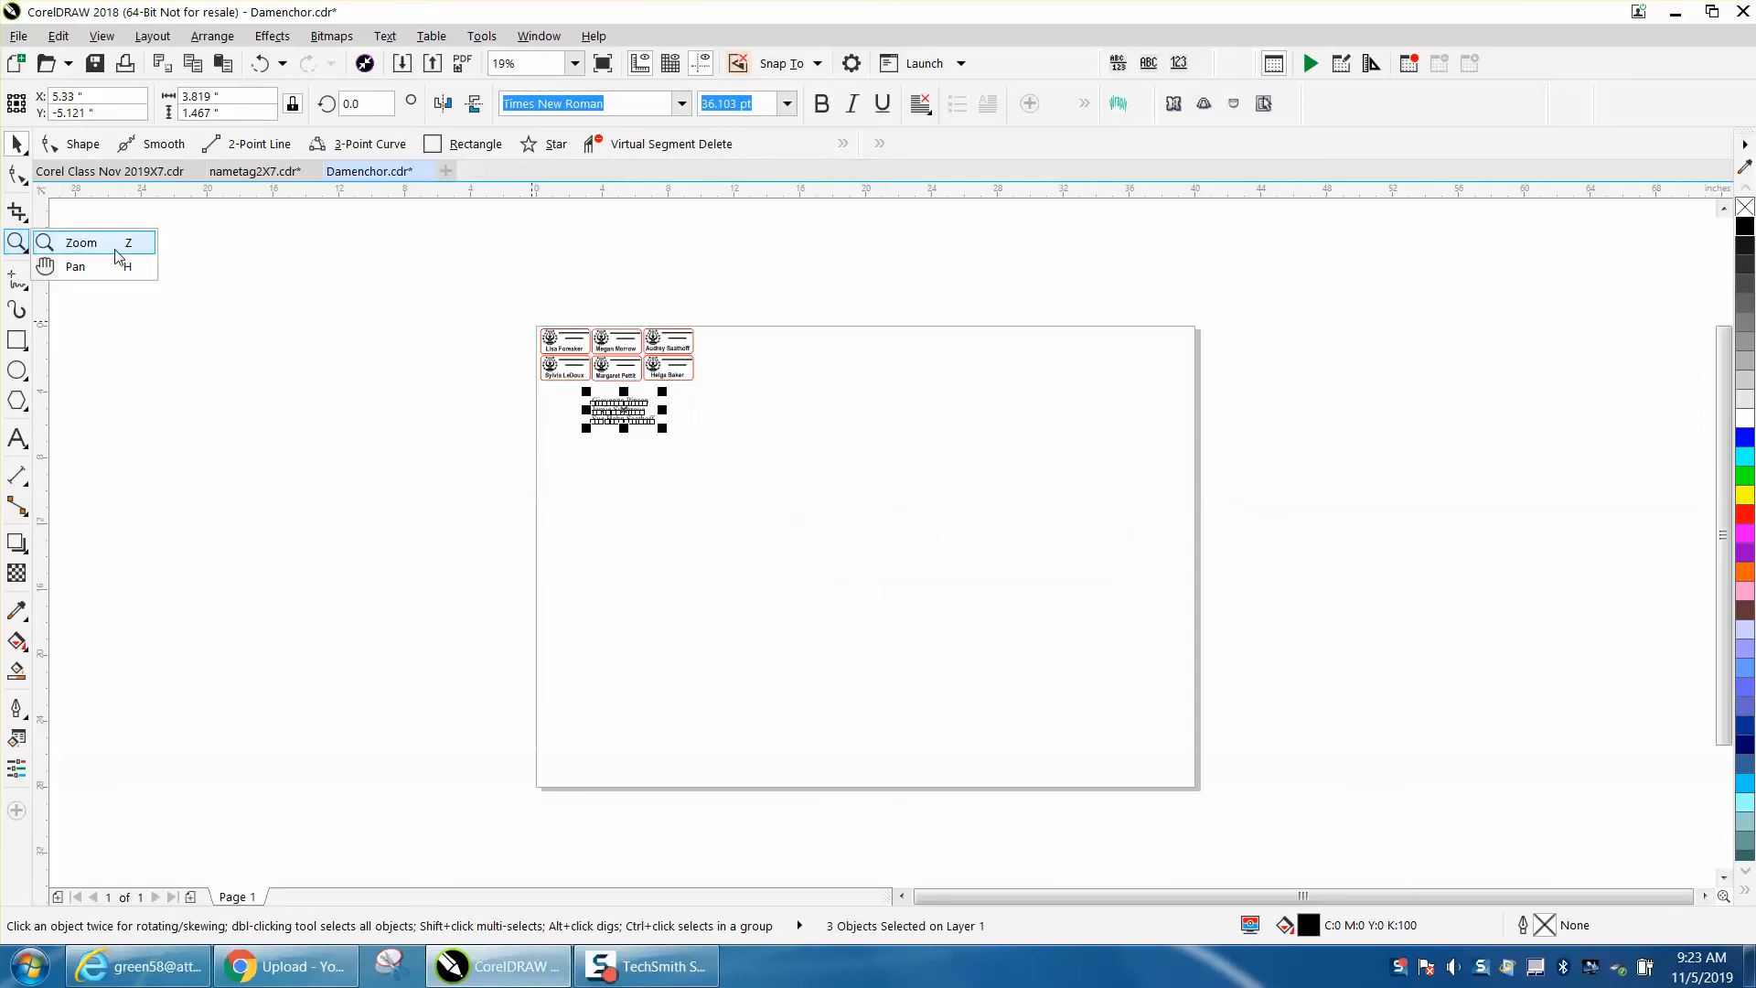
left_click(16, 241)
left_click(522, 311)
left_click_drag(803, 494, 1039, 631)
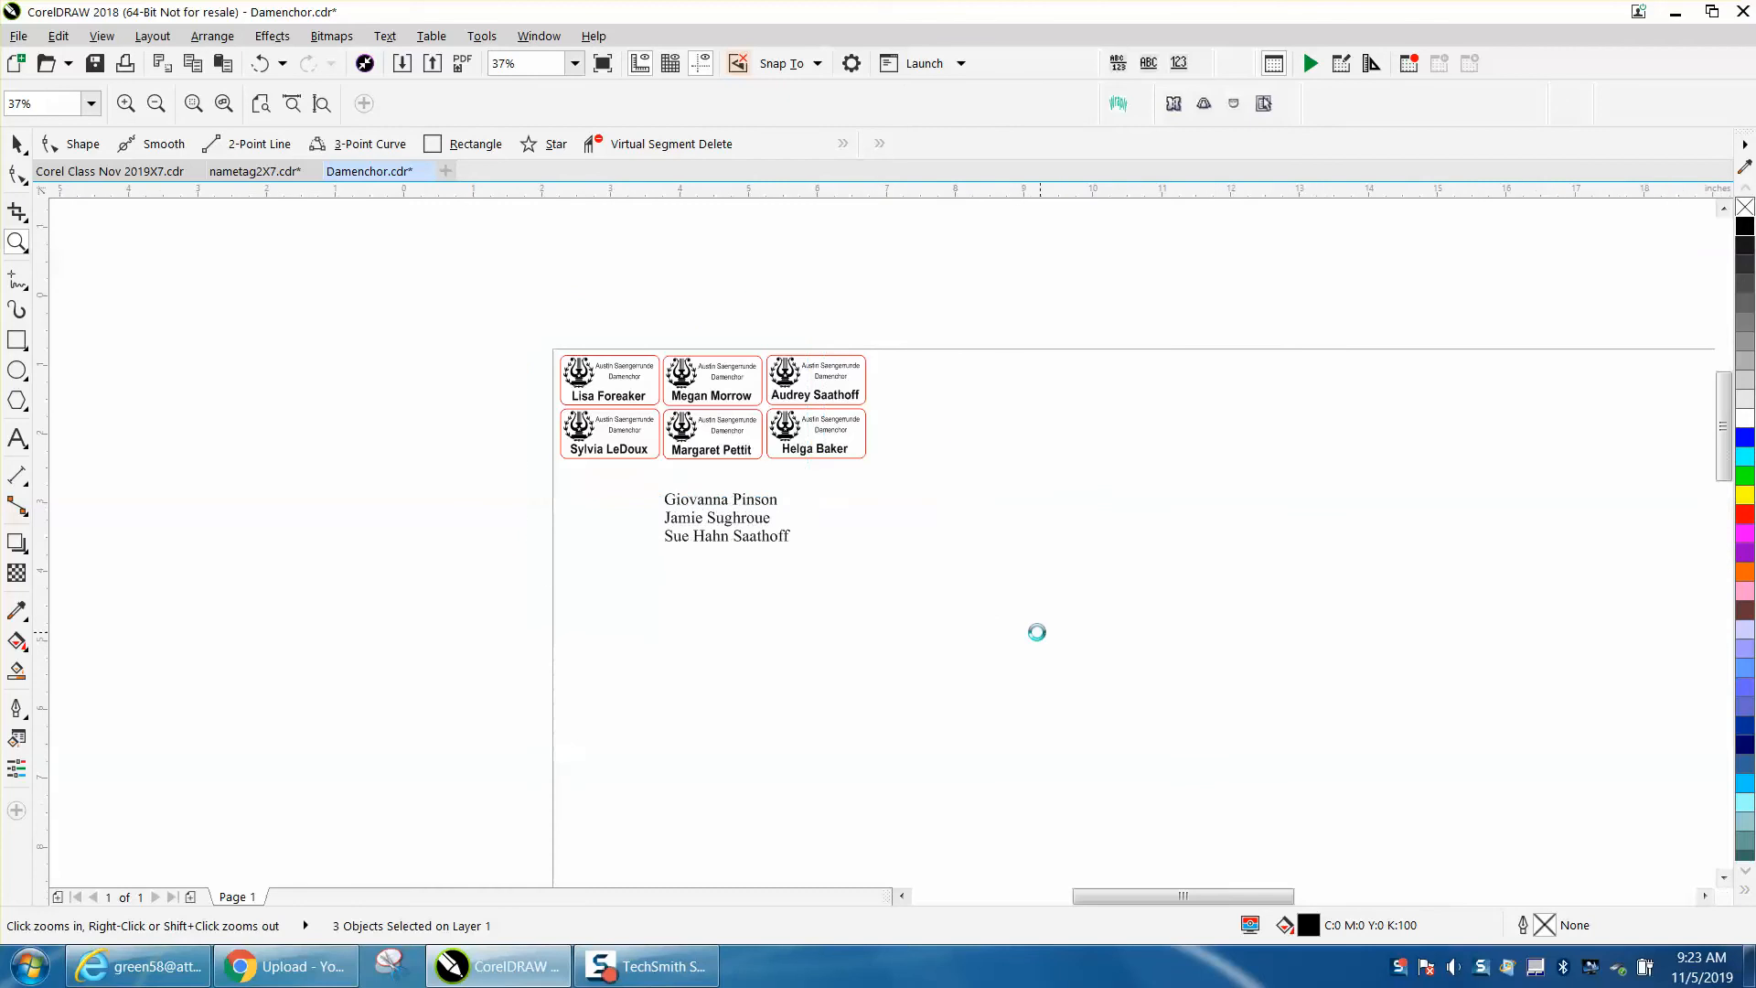
left_click(13, 140)
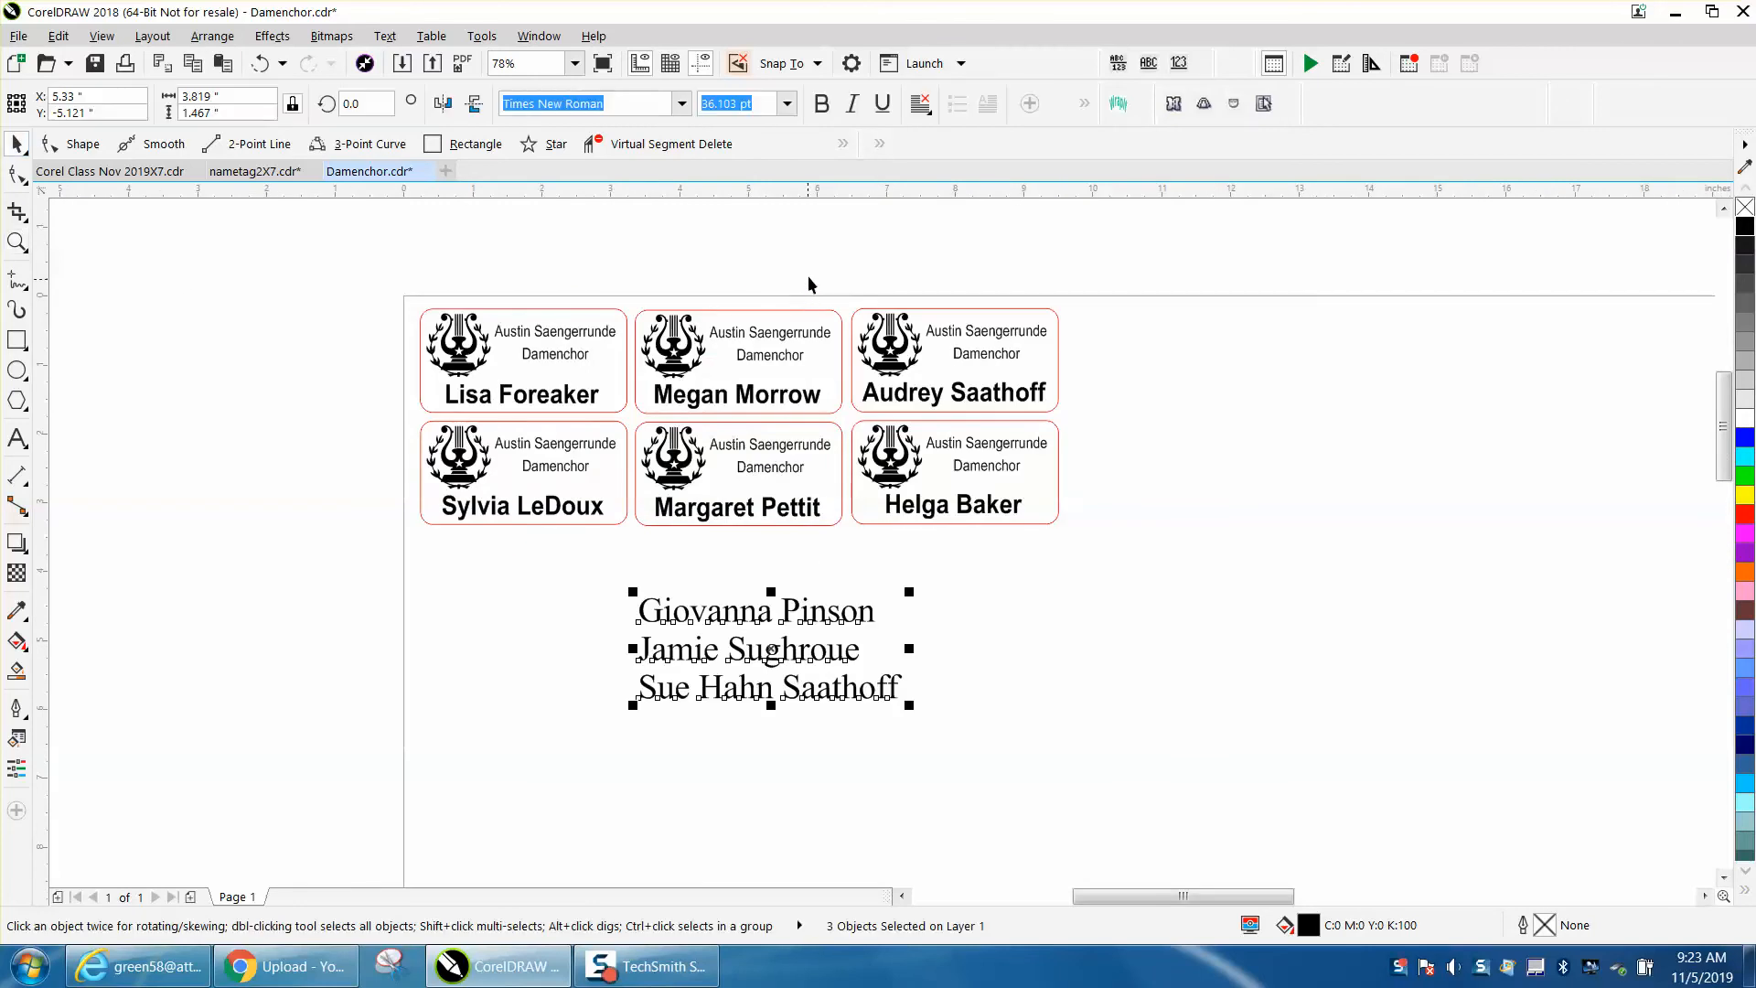
left_click_drag(821, 270, 883, 387)
left_click_drag(1133, 552, 1136, 558)
key("Delete")
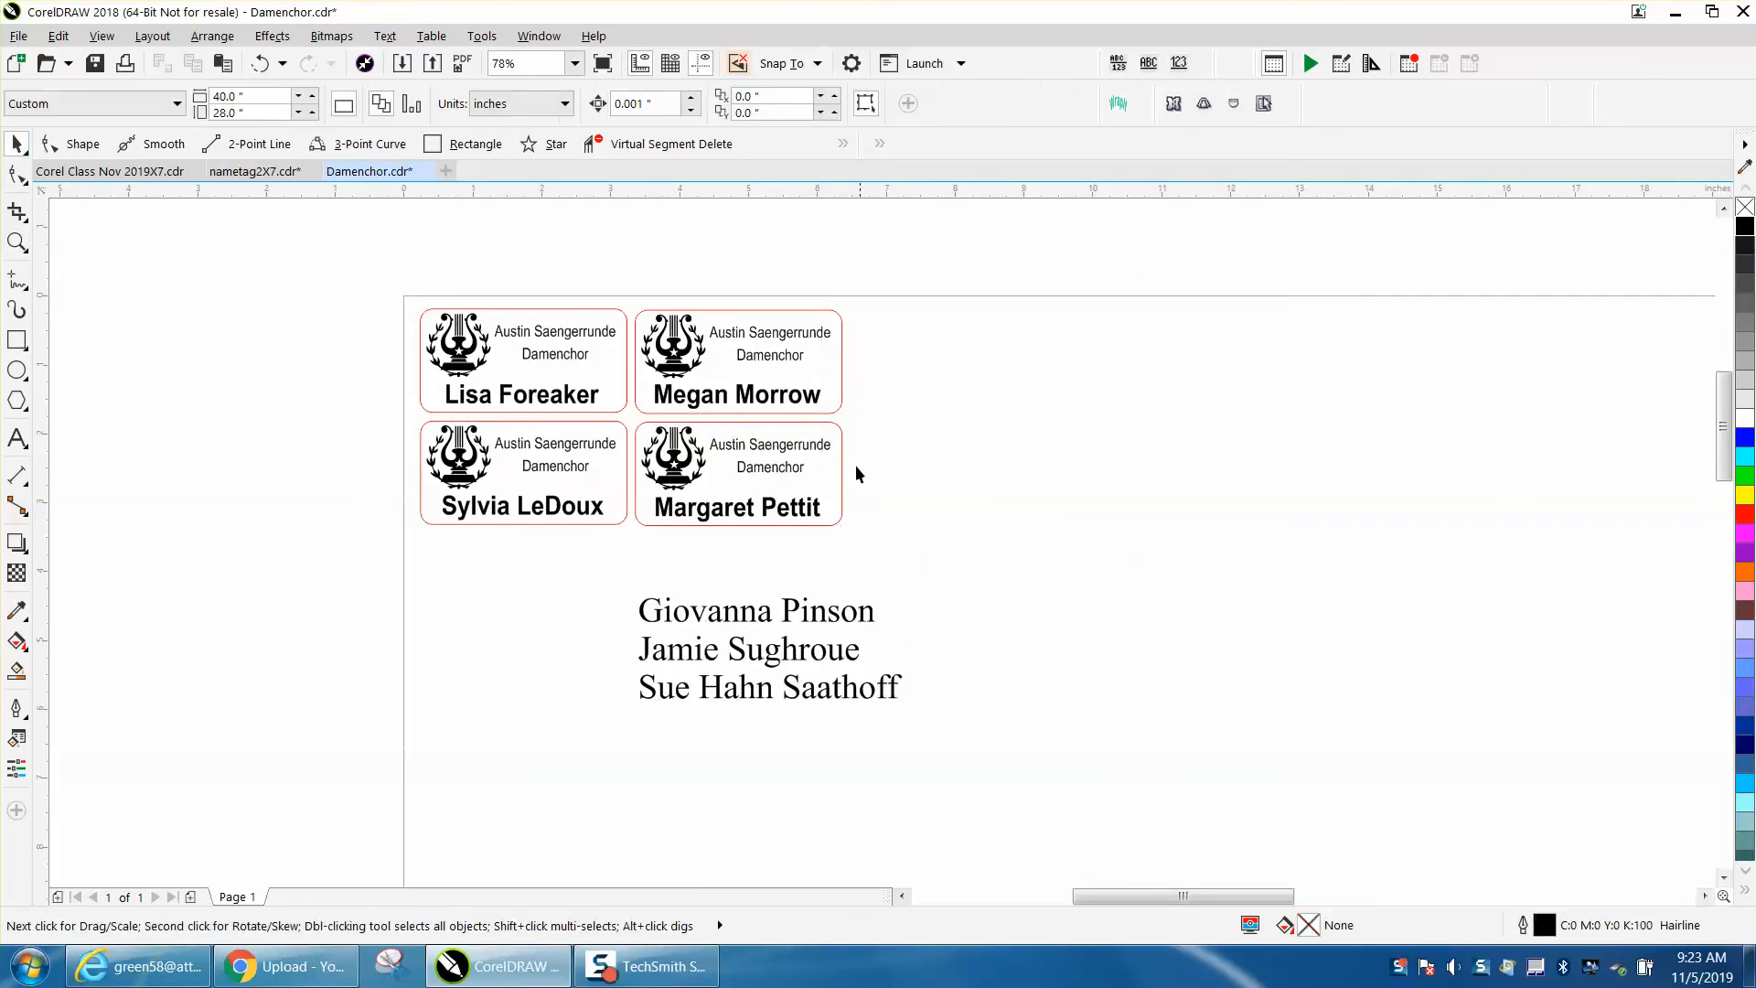
- Delete all parts of the name tag in the second column of the bottom row
left_click(827, 445)
key("Delete")
left_click(838, 428)
key("Delete")
left_click(798, 467)
key("Delete")
left_click(813, 503)
key("Delete")
left_click(707, 480)
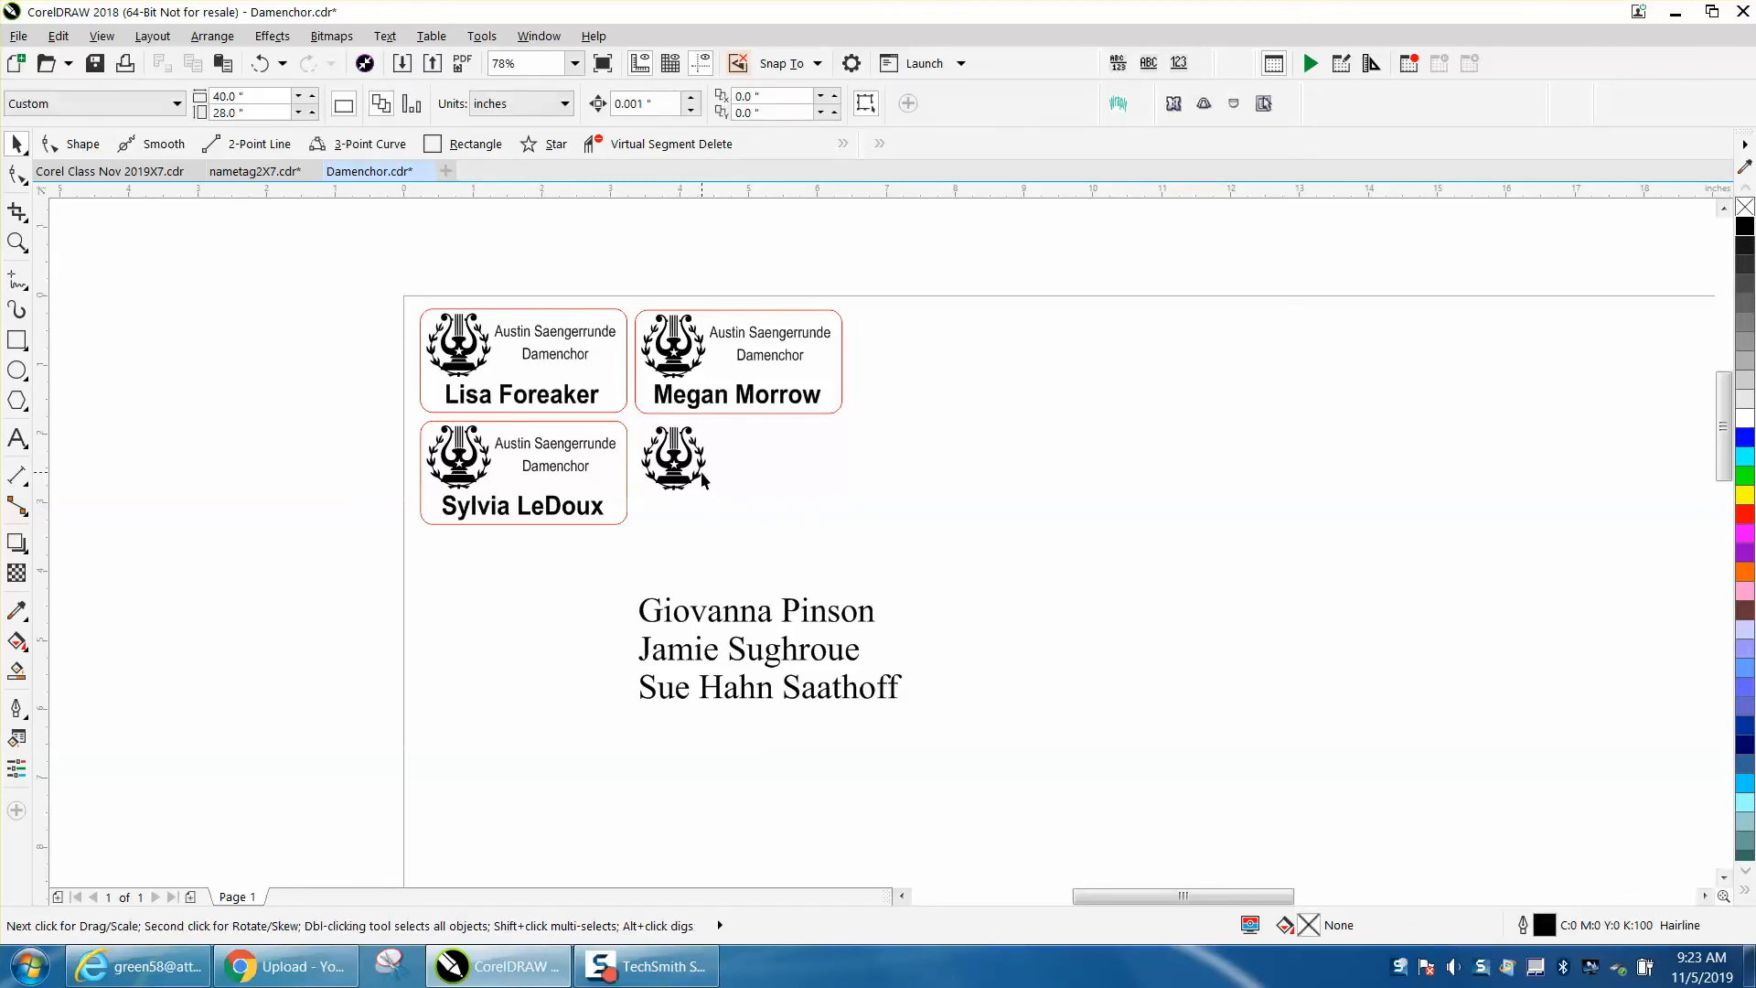
key("Delete")
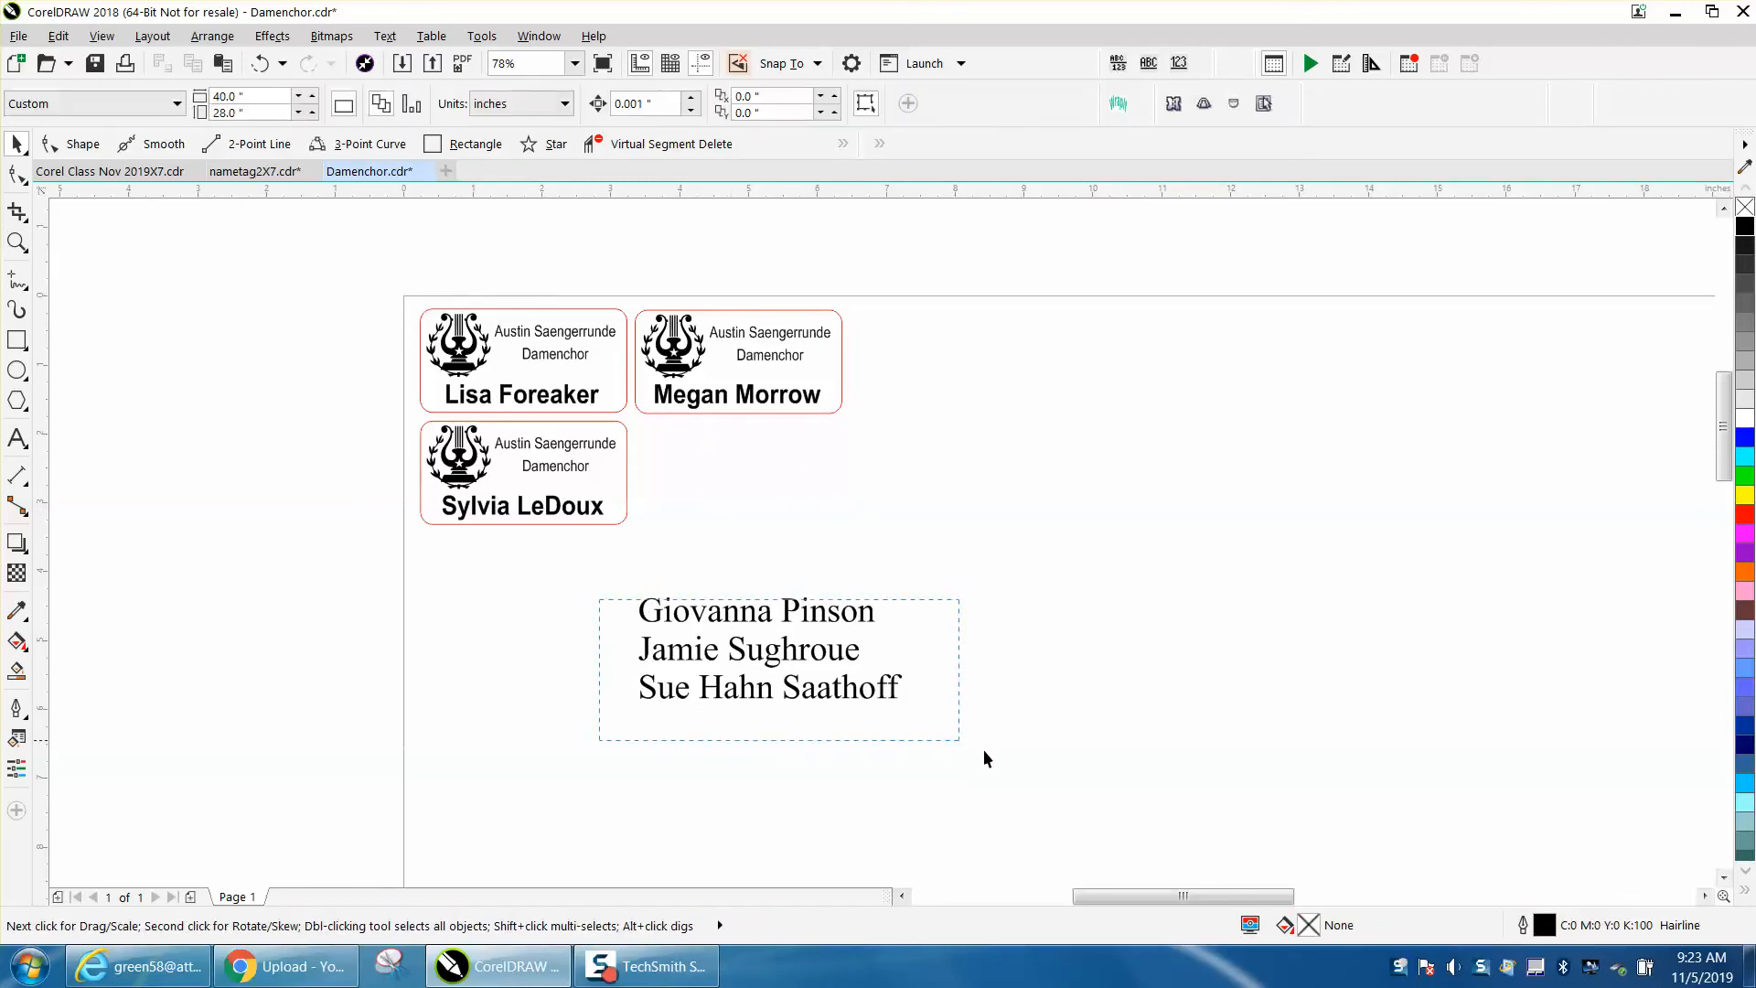
- Move the three name lines up into the empty space beside the bottom-row tag
left_click_drag(984, 752, 987, 753)
left_click_drag(619, 568, 904, 696)
left_click_drag(775, 648, 787, 488)
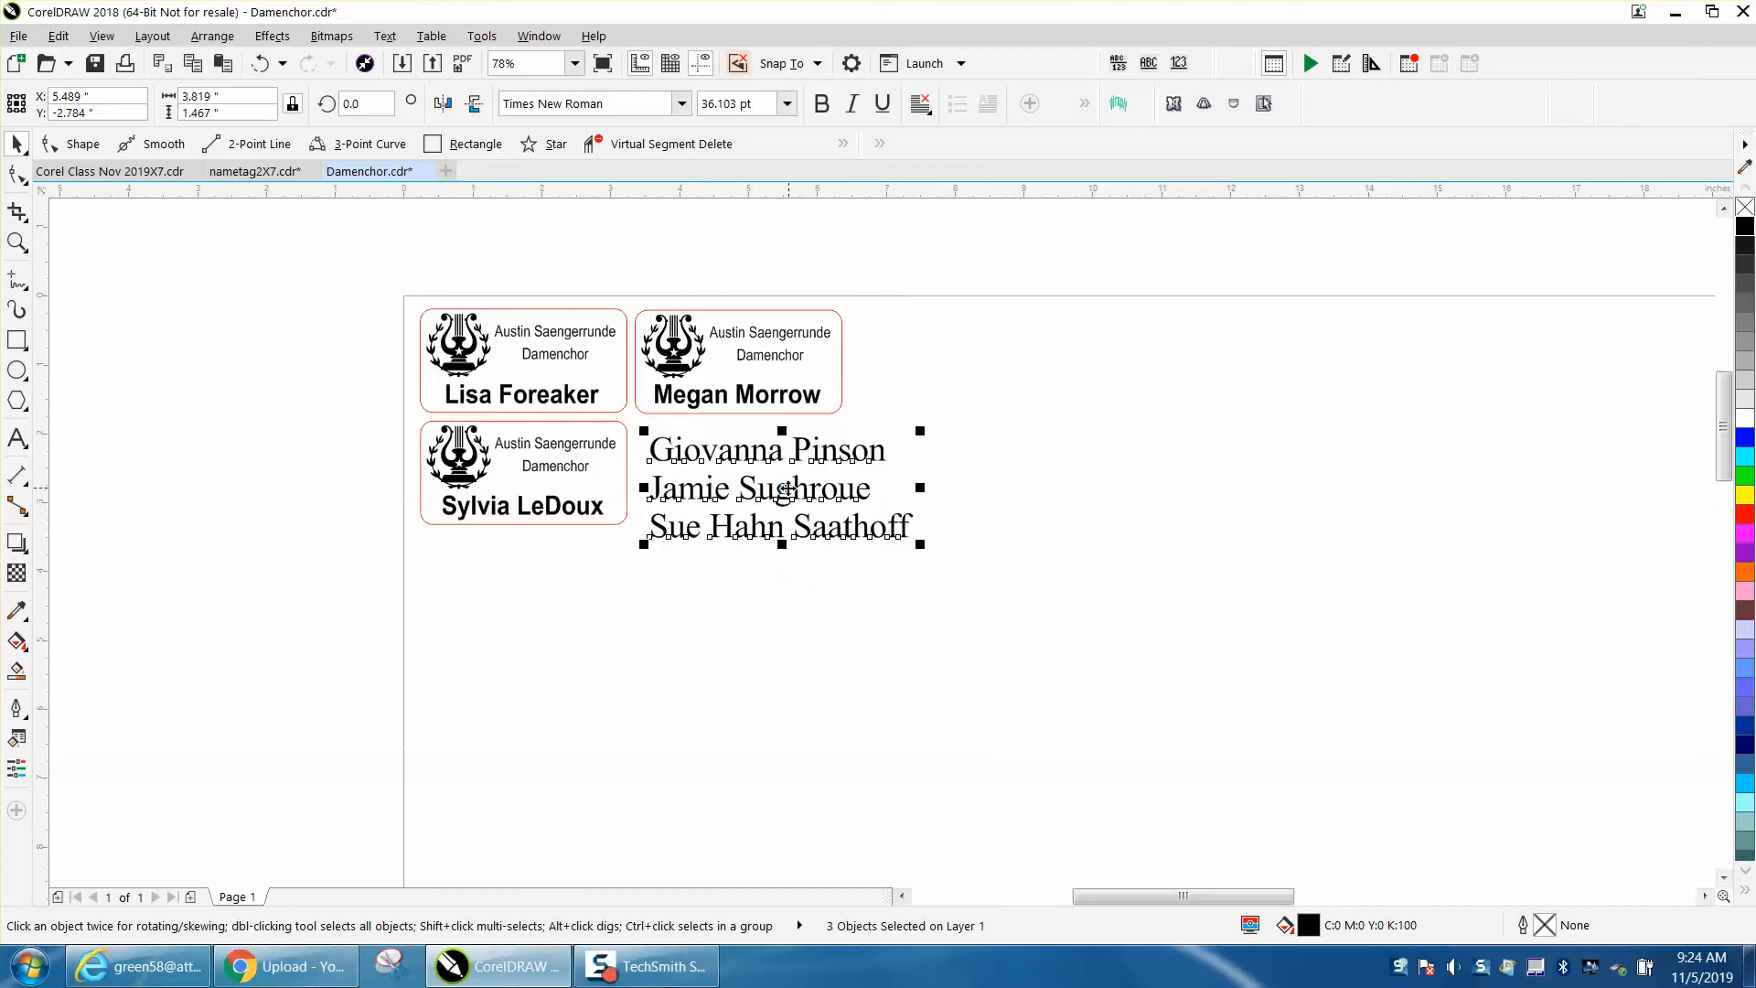
- Set the first name line's font to Arial, matching the existing tags' names
left_click(868, 408)
left_click(819, 399)
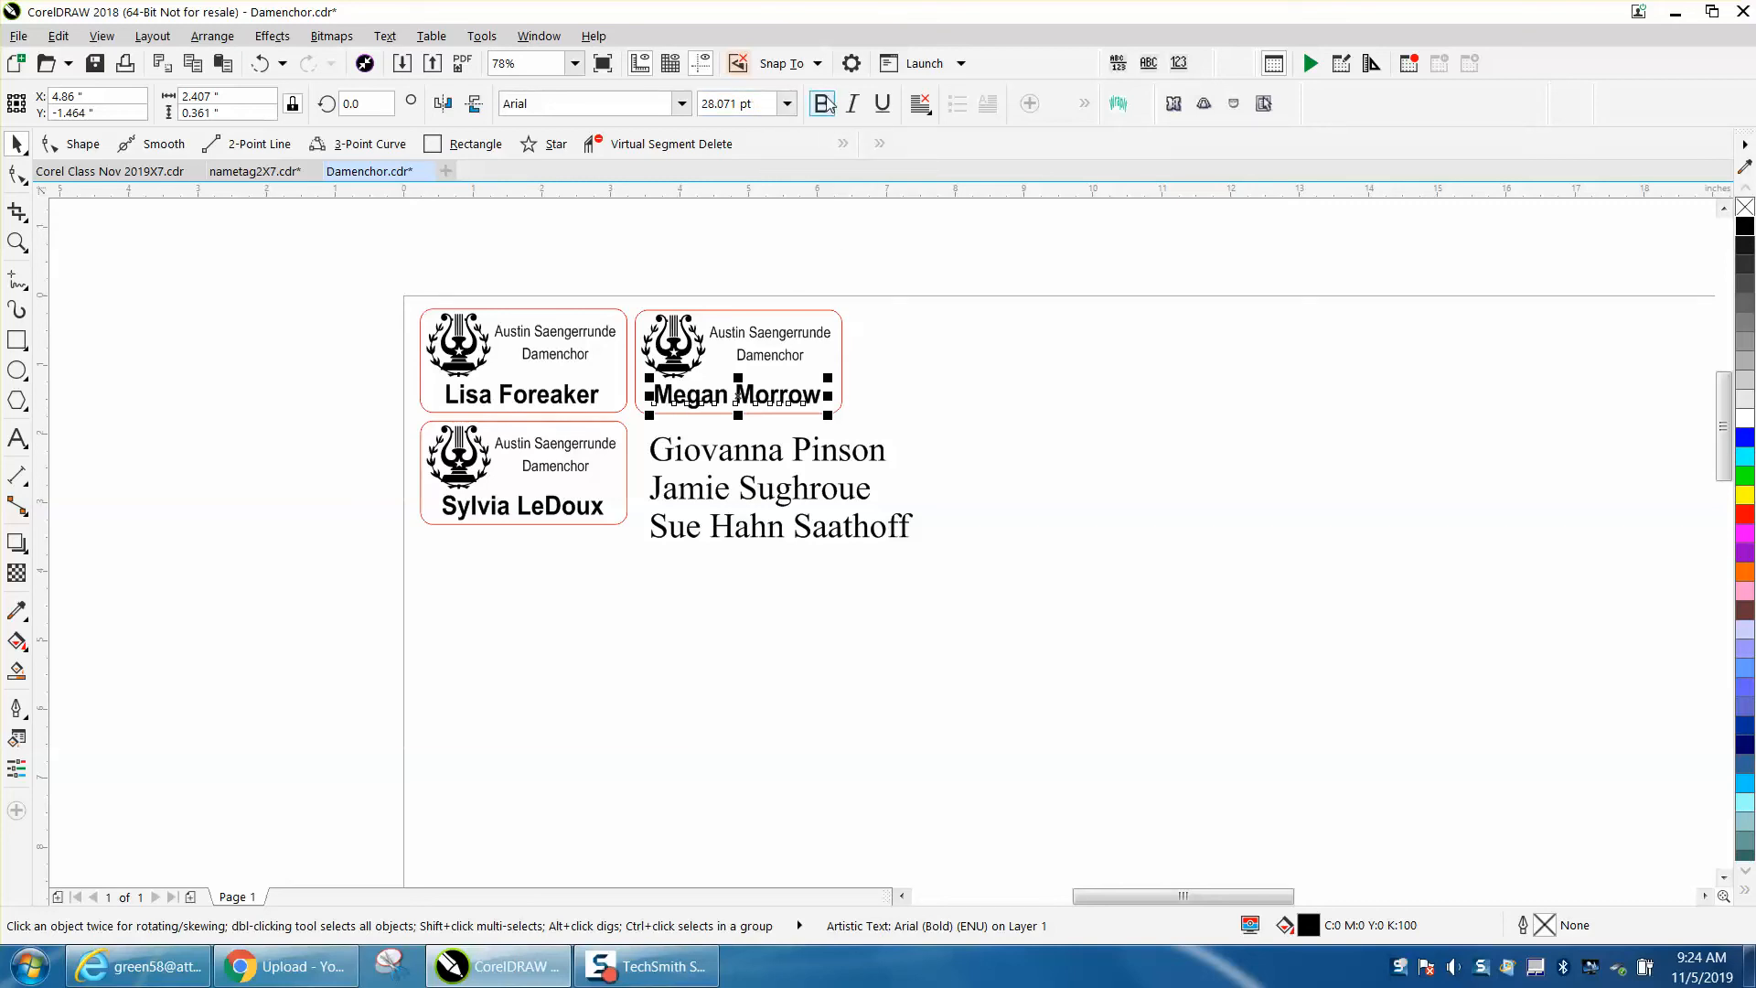
left_click(902, 306)
left_click(860, 451)
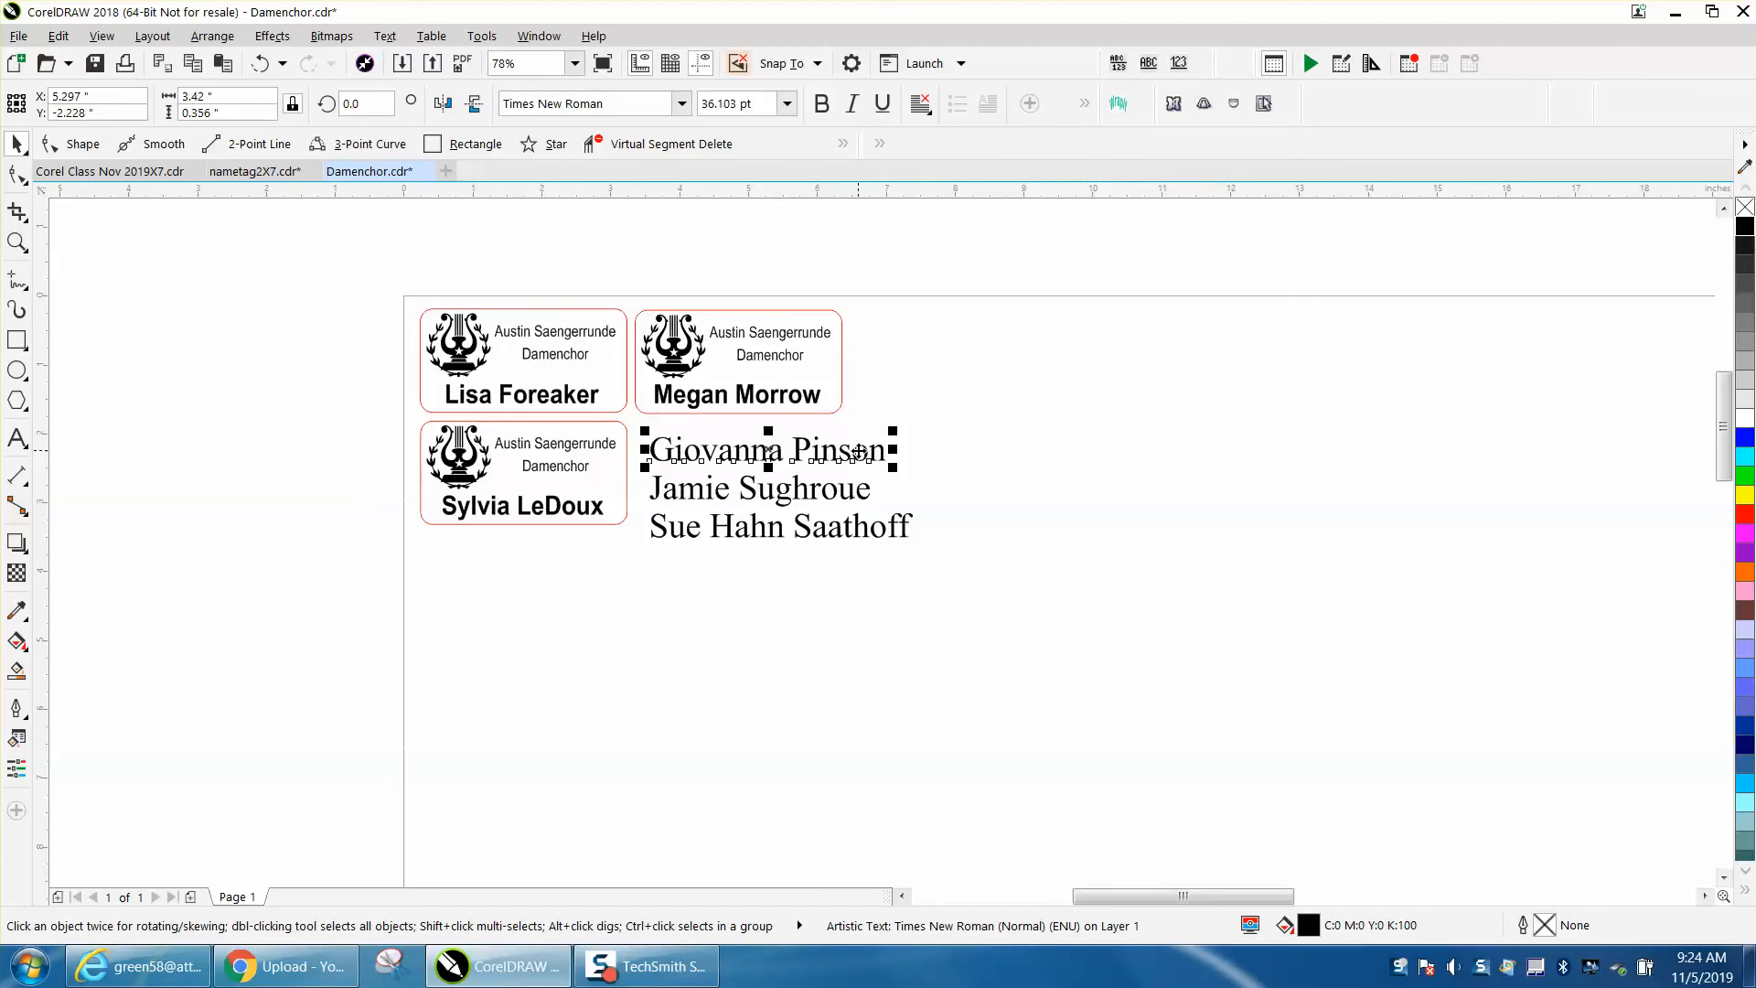
left_click(673, 110)
left_click(682, 103)
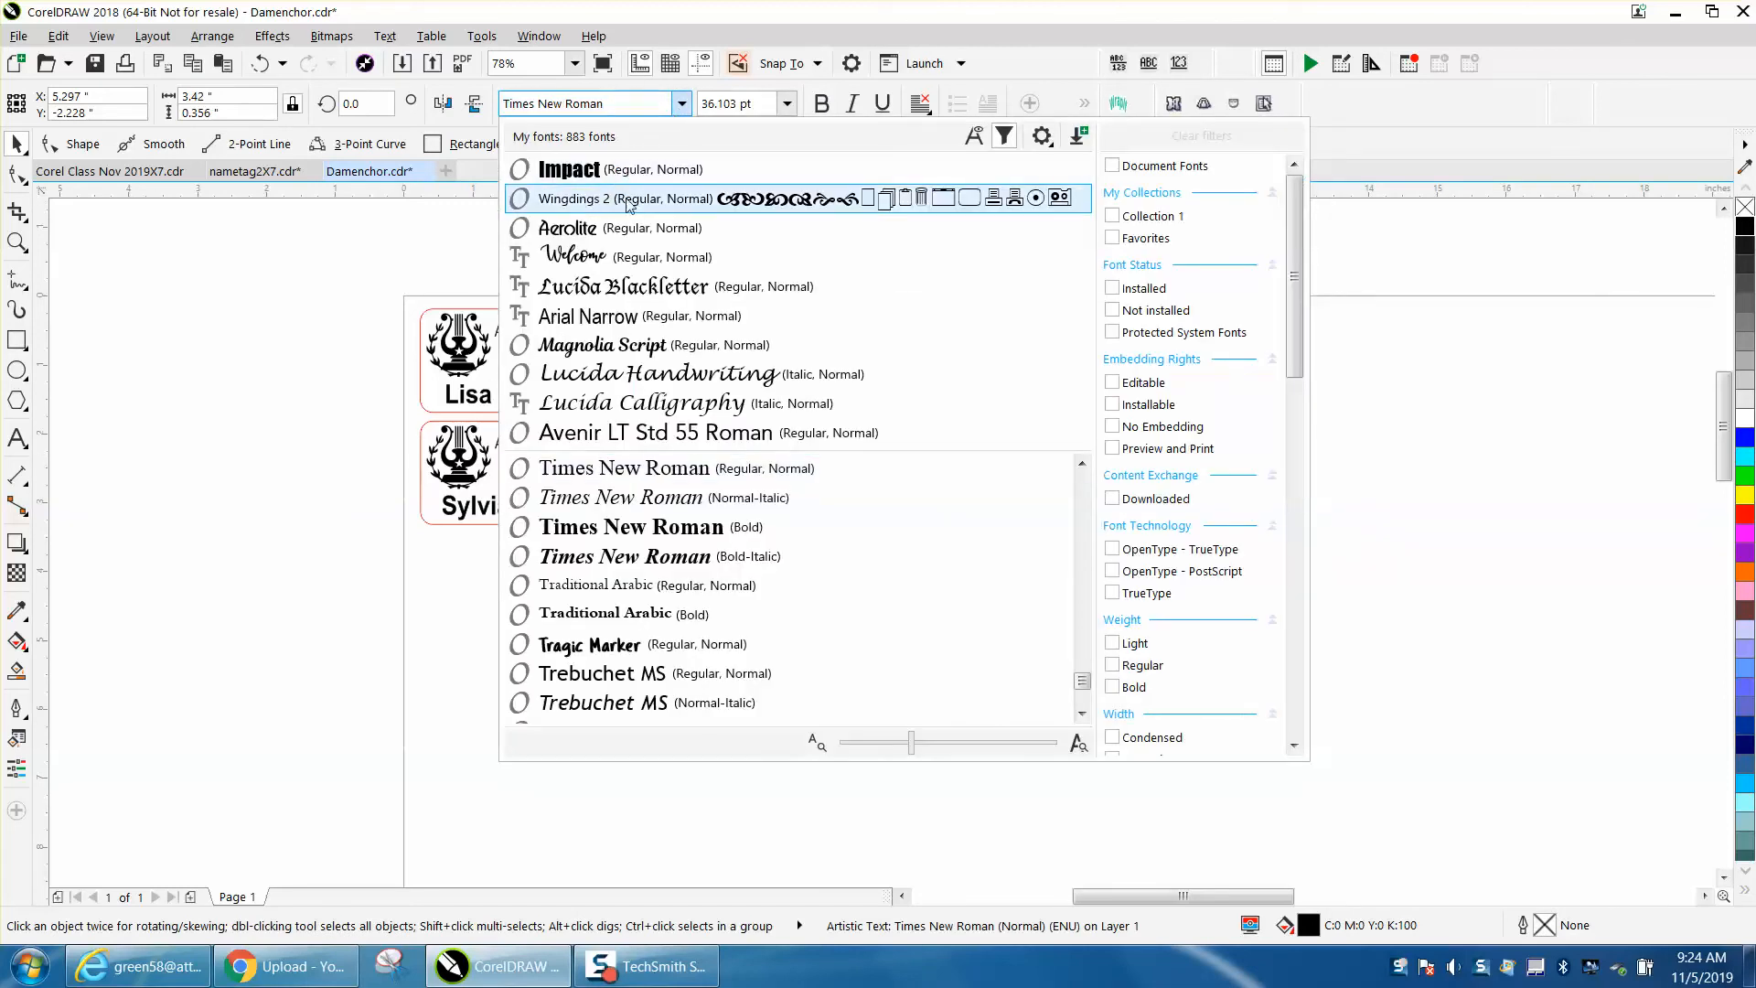
left_click(624, 104)
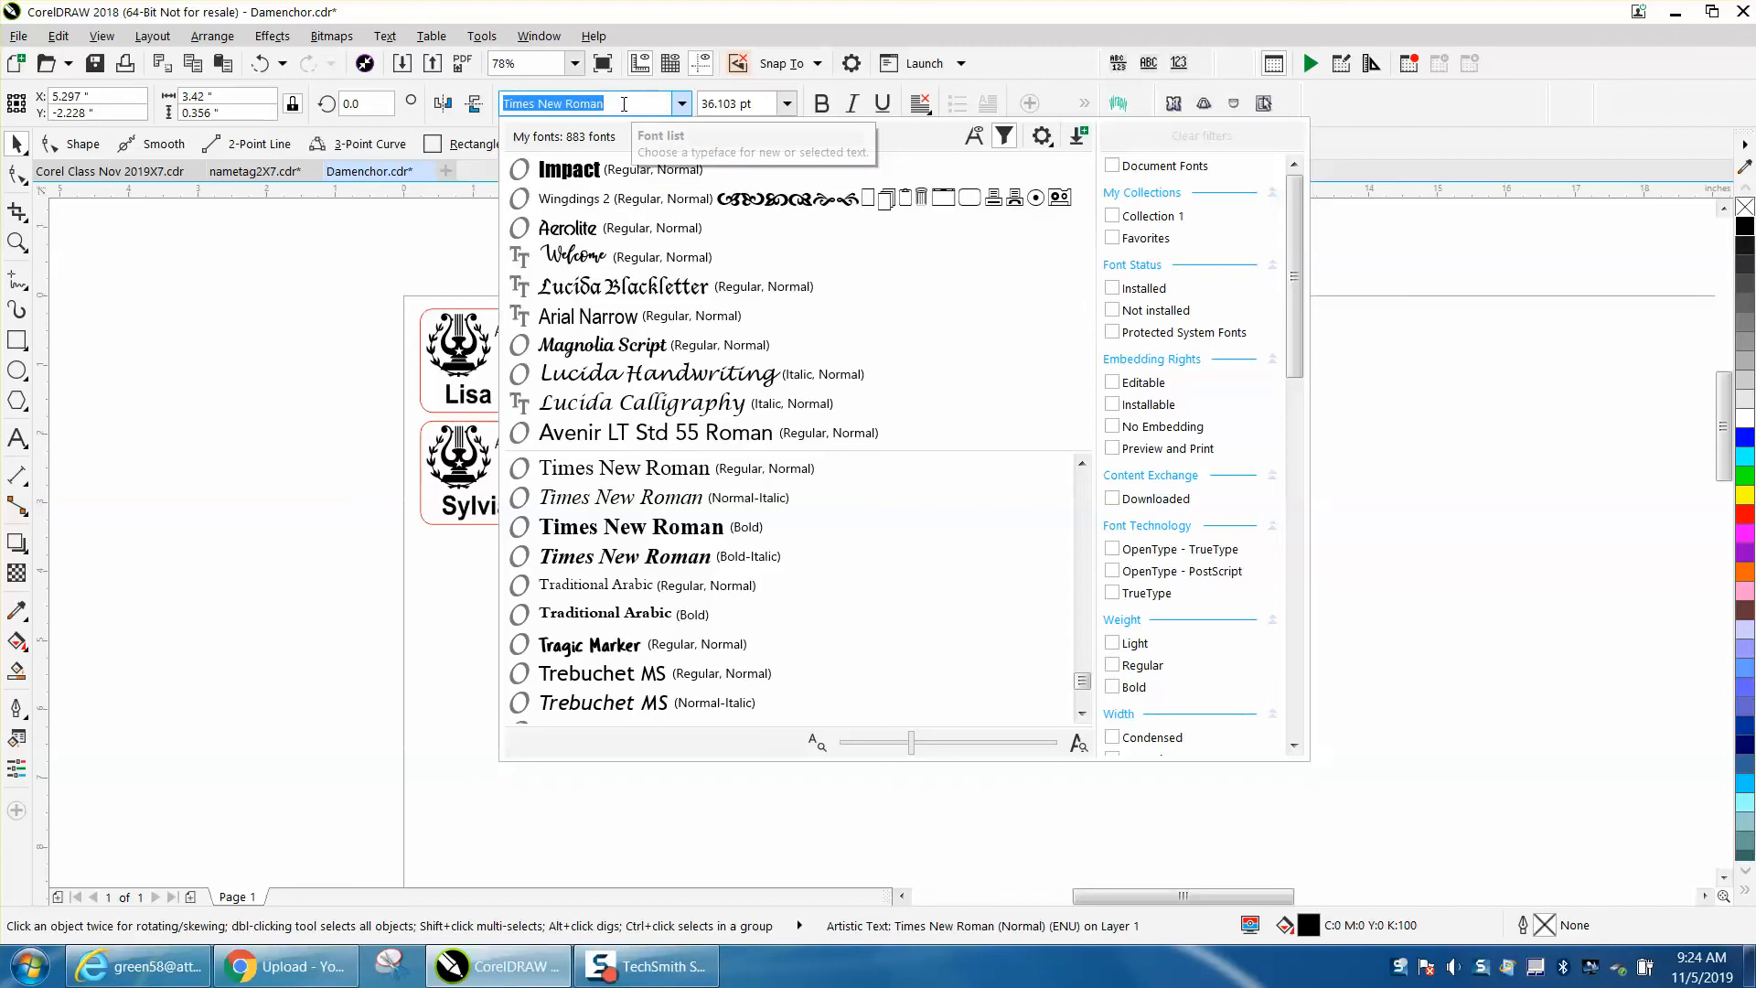
type("ar")
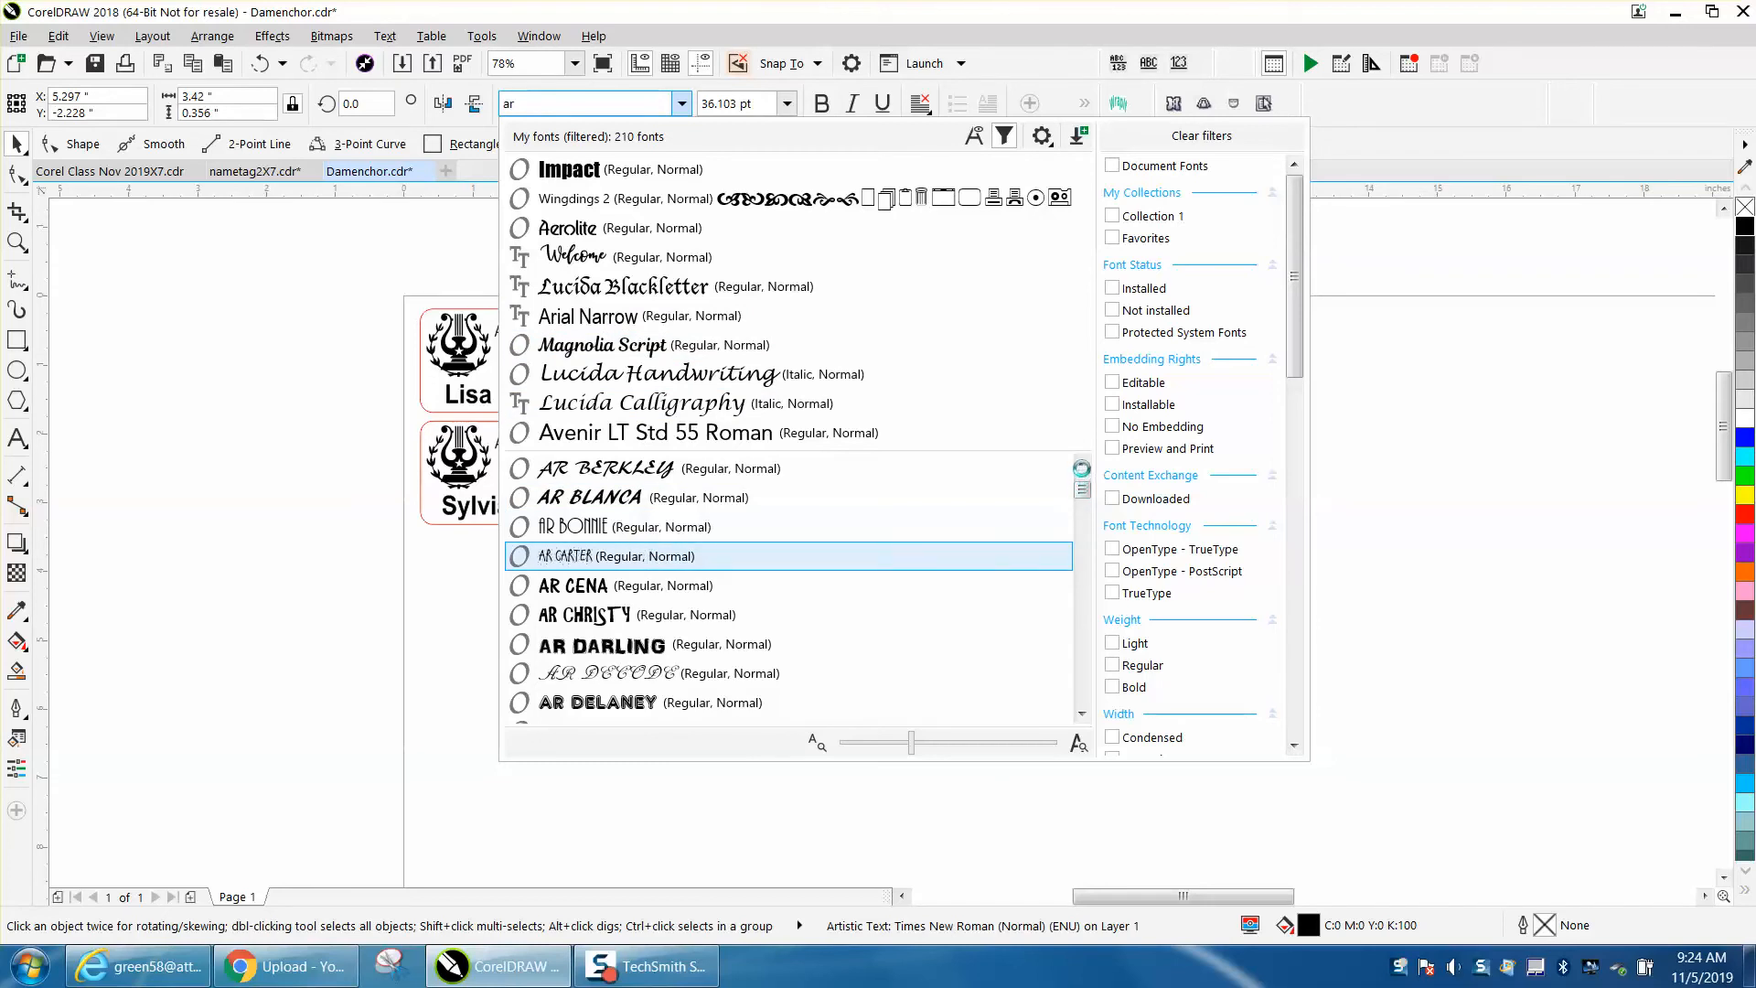
scroll(1082, 469, "down", 20)
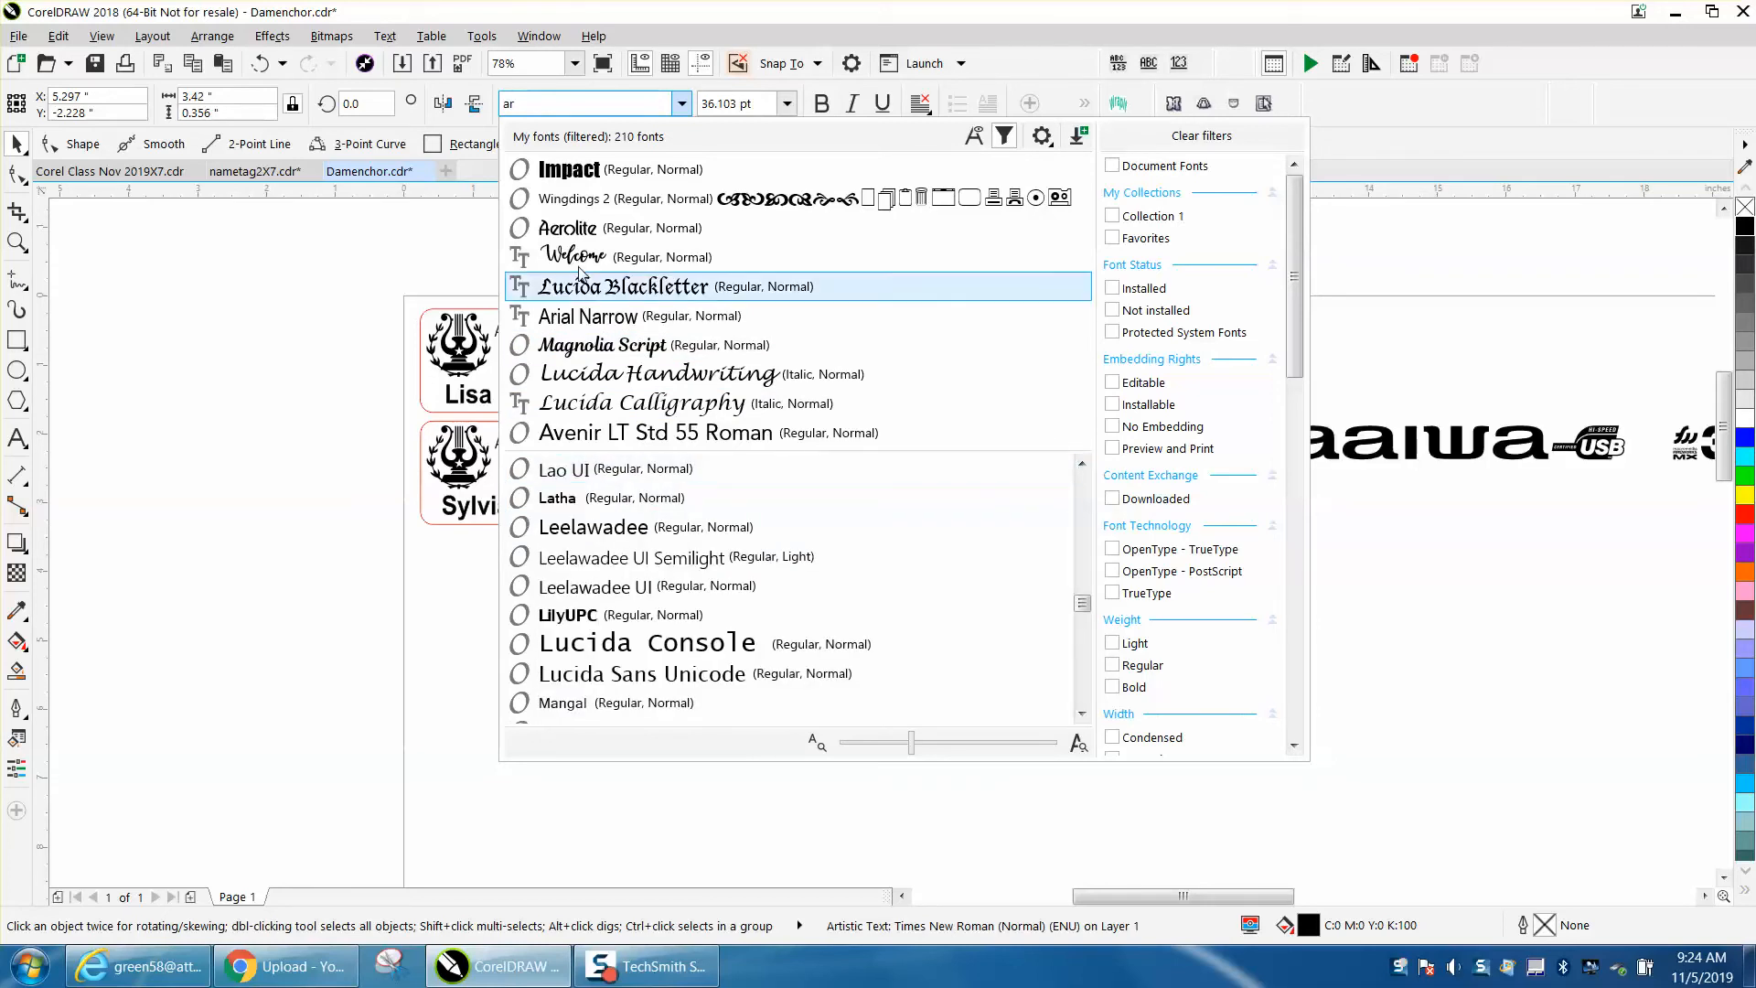
double_click(552, 108)
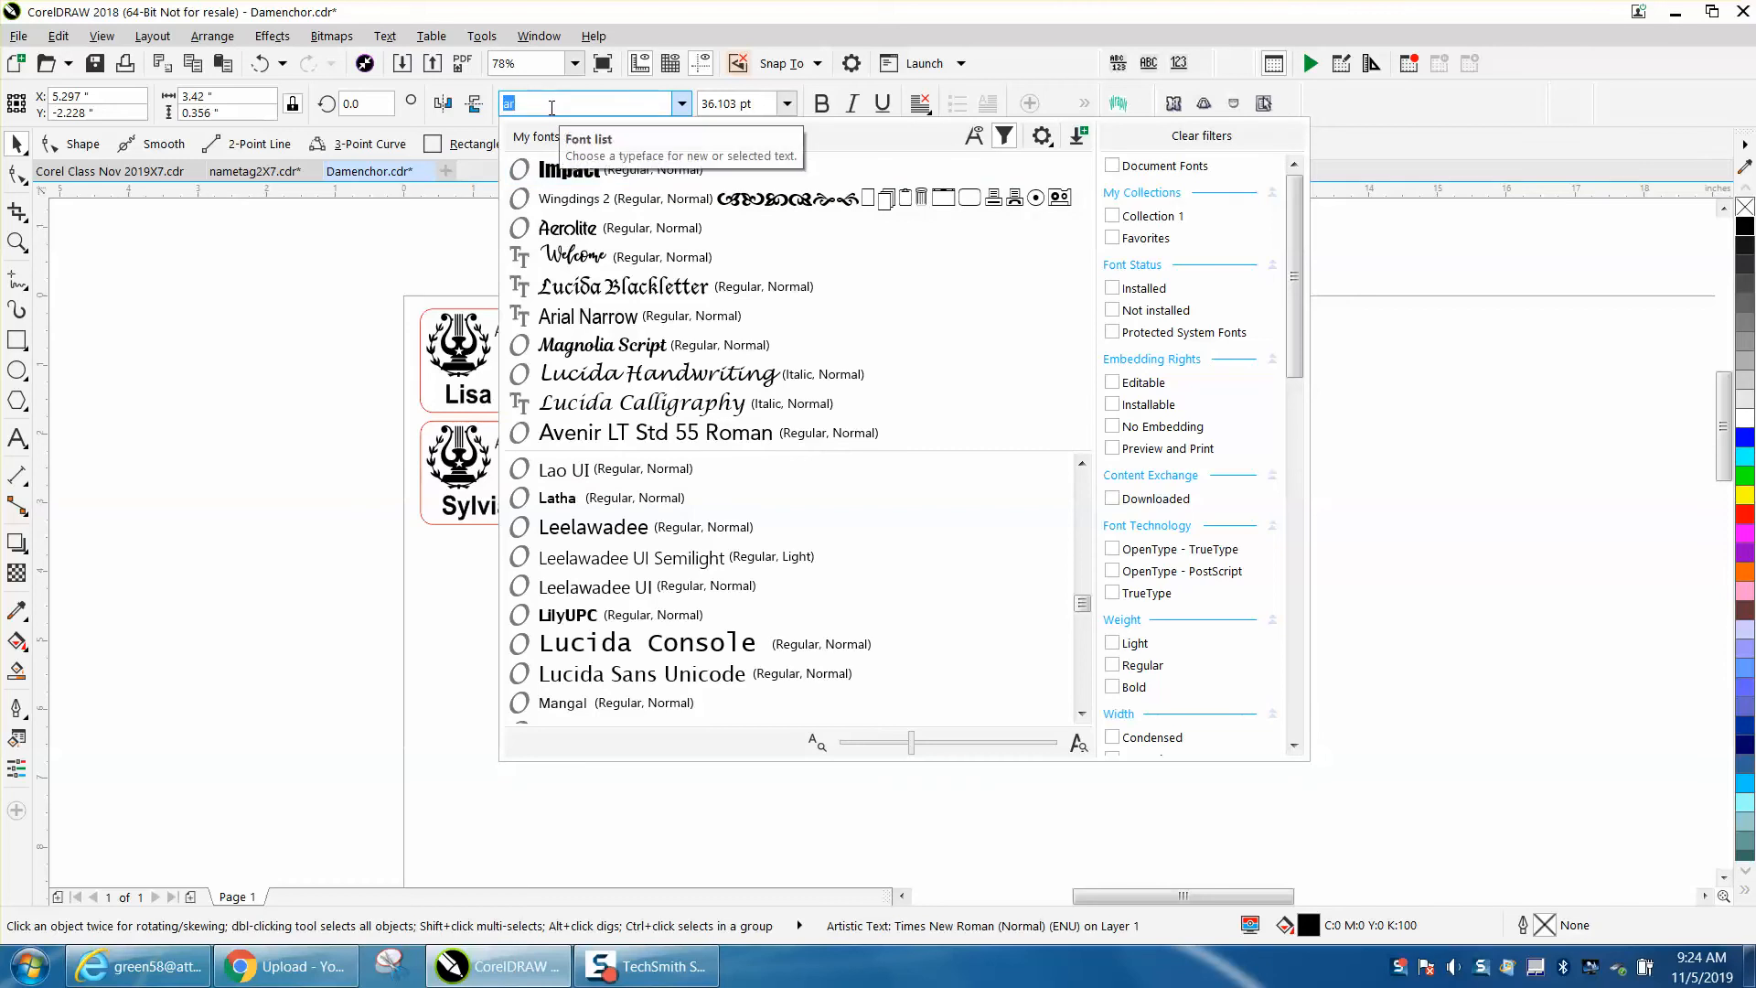
type("ari")
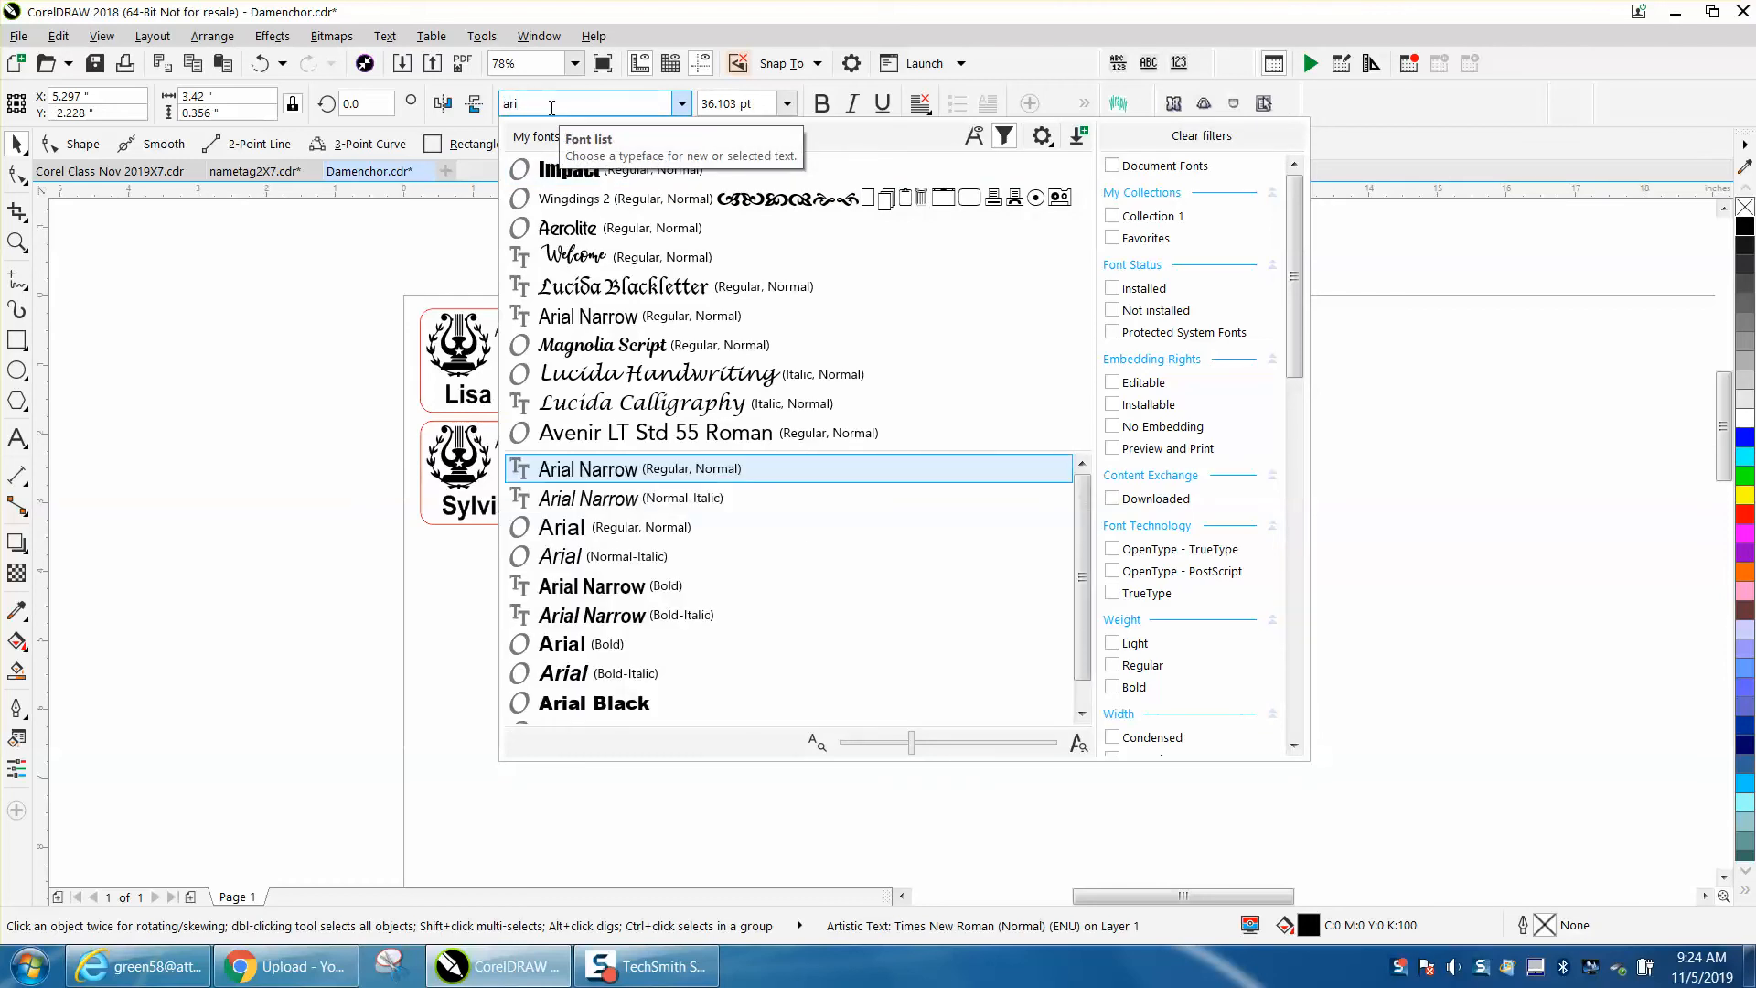
left_click(583, 527)
- Make the first name line bold and set its size to 28 pt
left_click(986, 482)
left_click(867, 491)
left_click(882, 456)
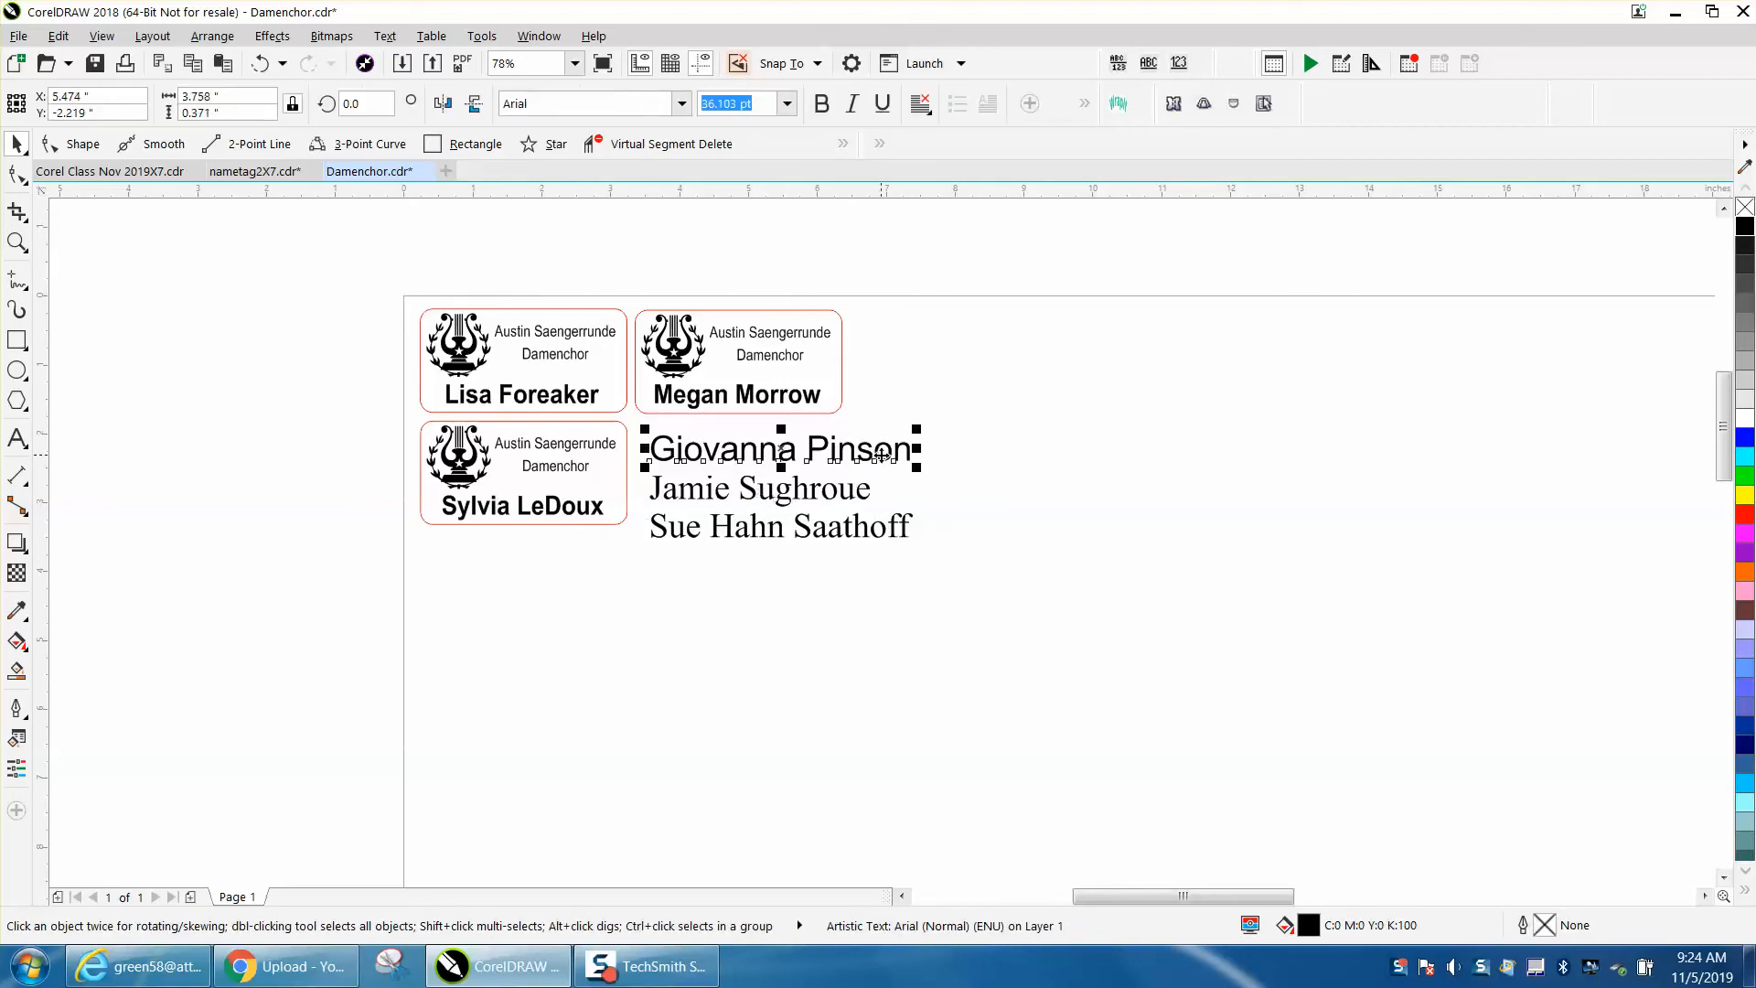
left_click(822, 103)
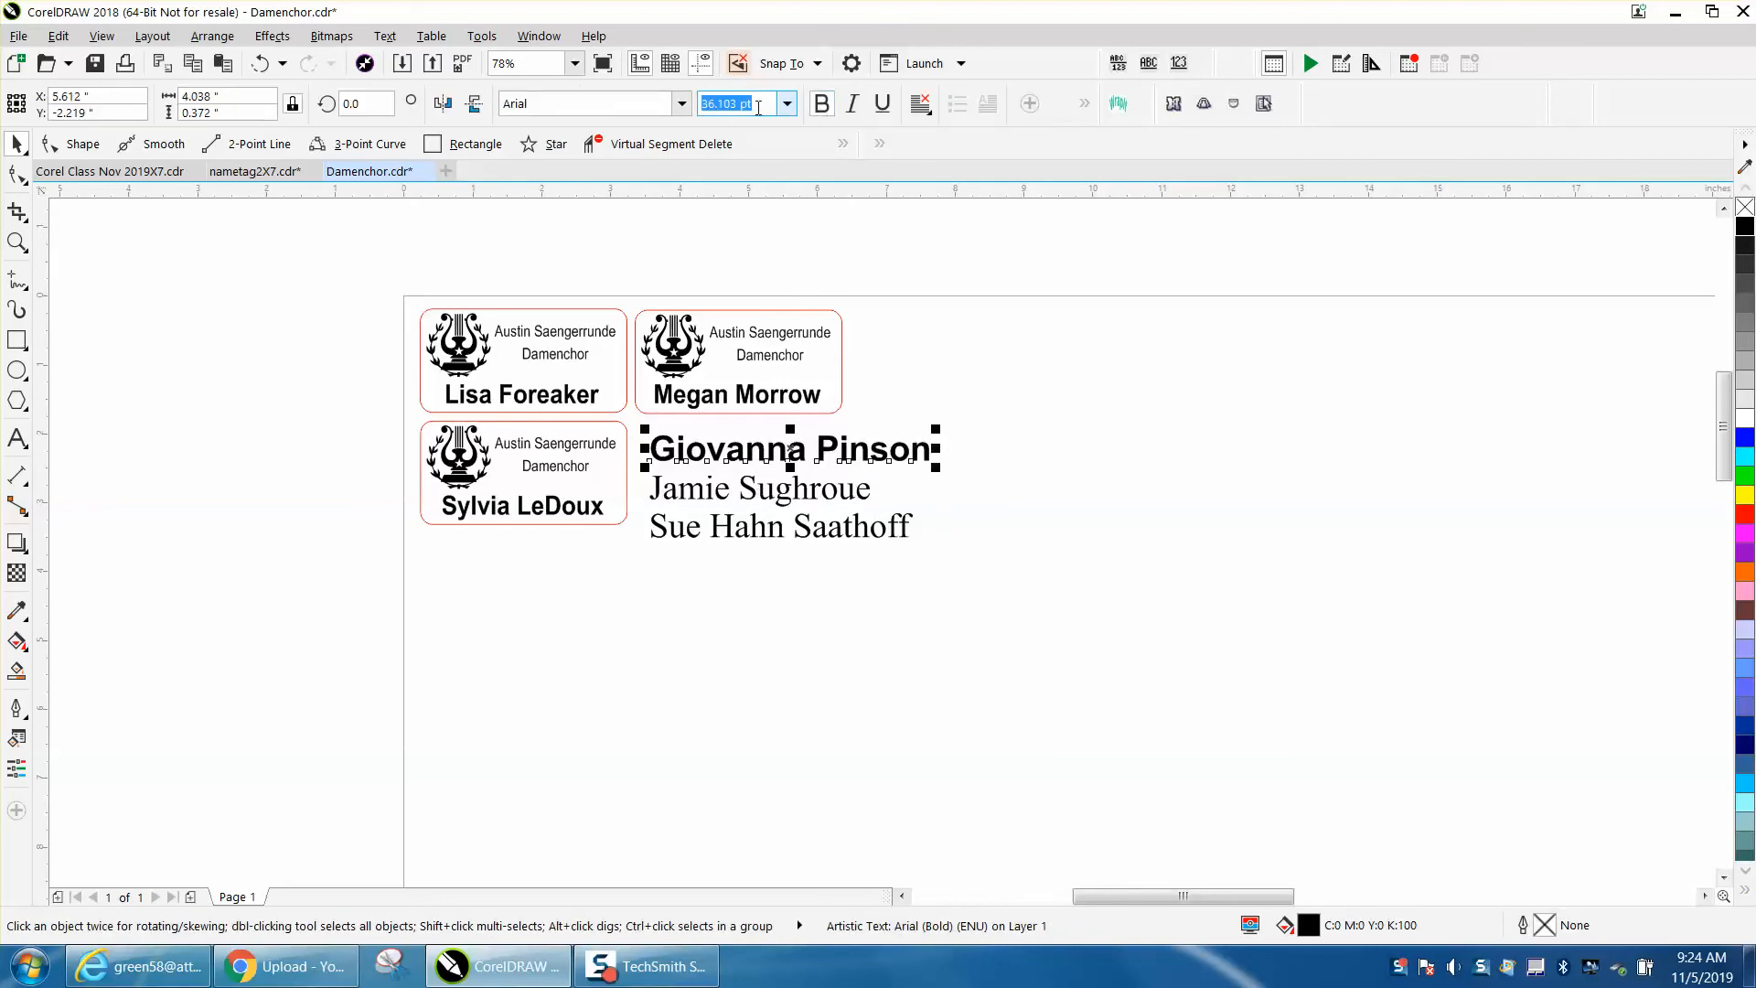
left_click_drag(714, 106, 698, 106)
type("28")
key("Return")
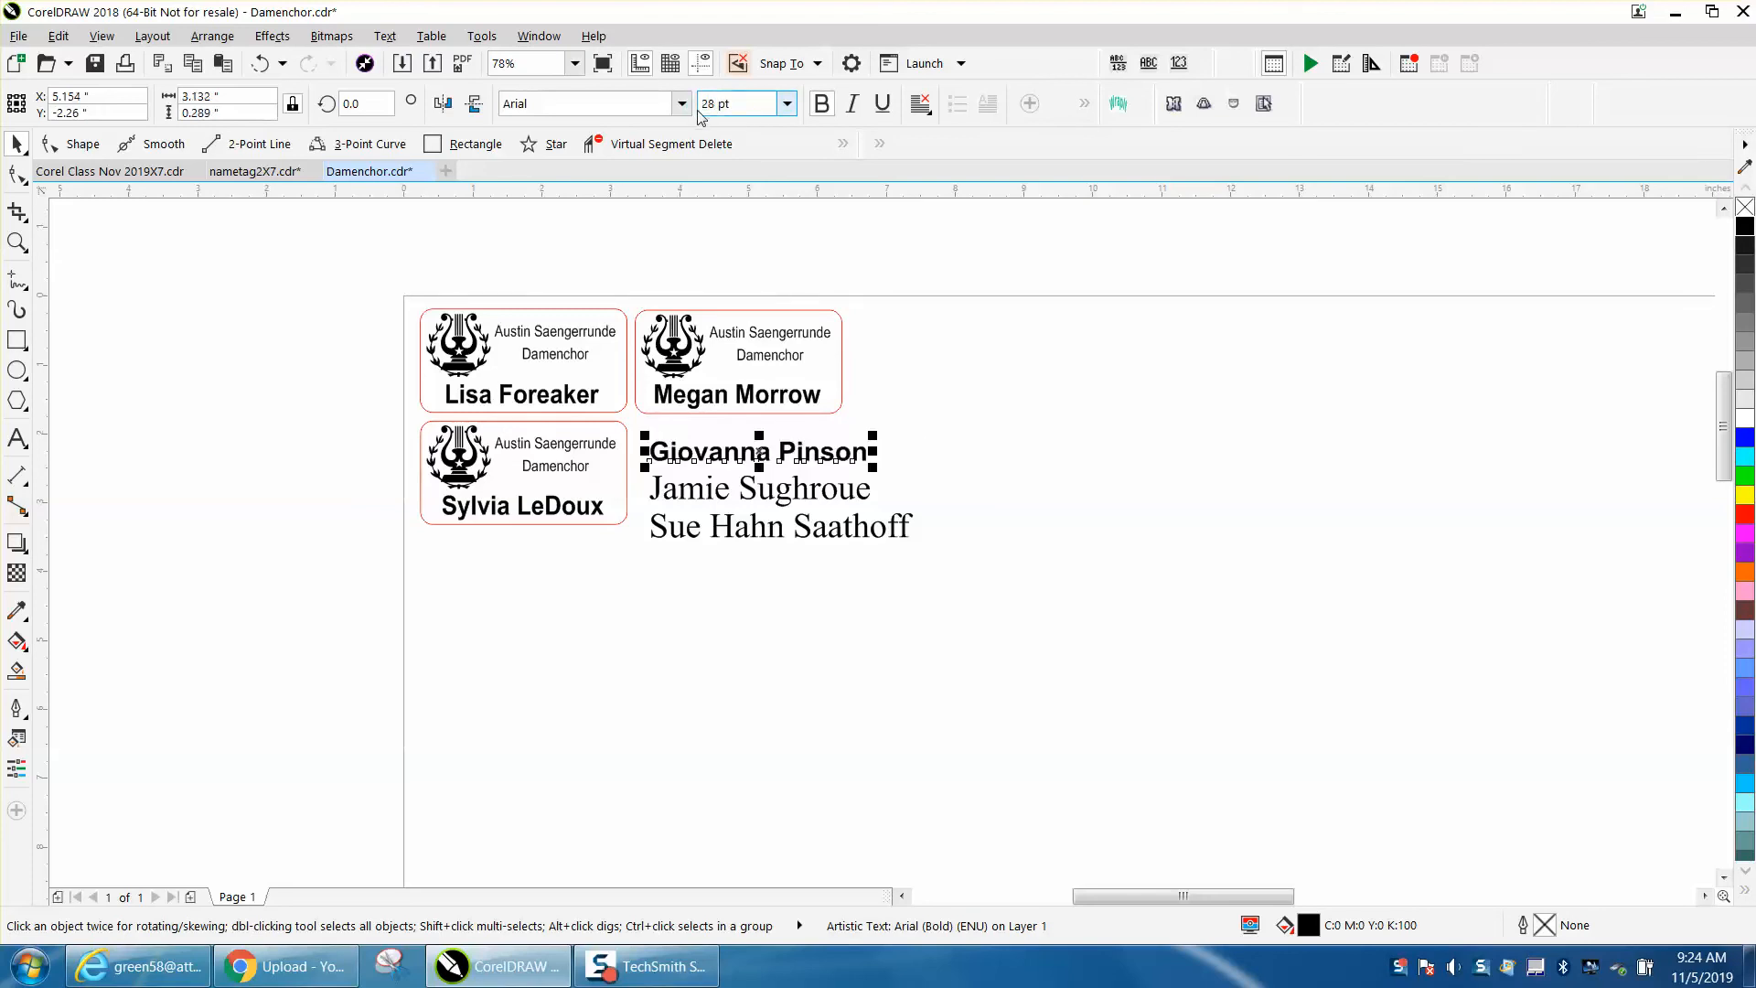
- Set the second name line's font to Arial
left_click(869, 491)
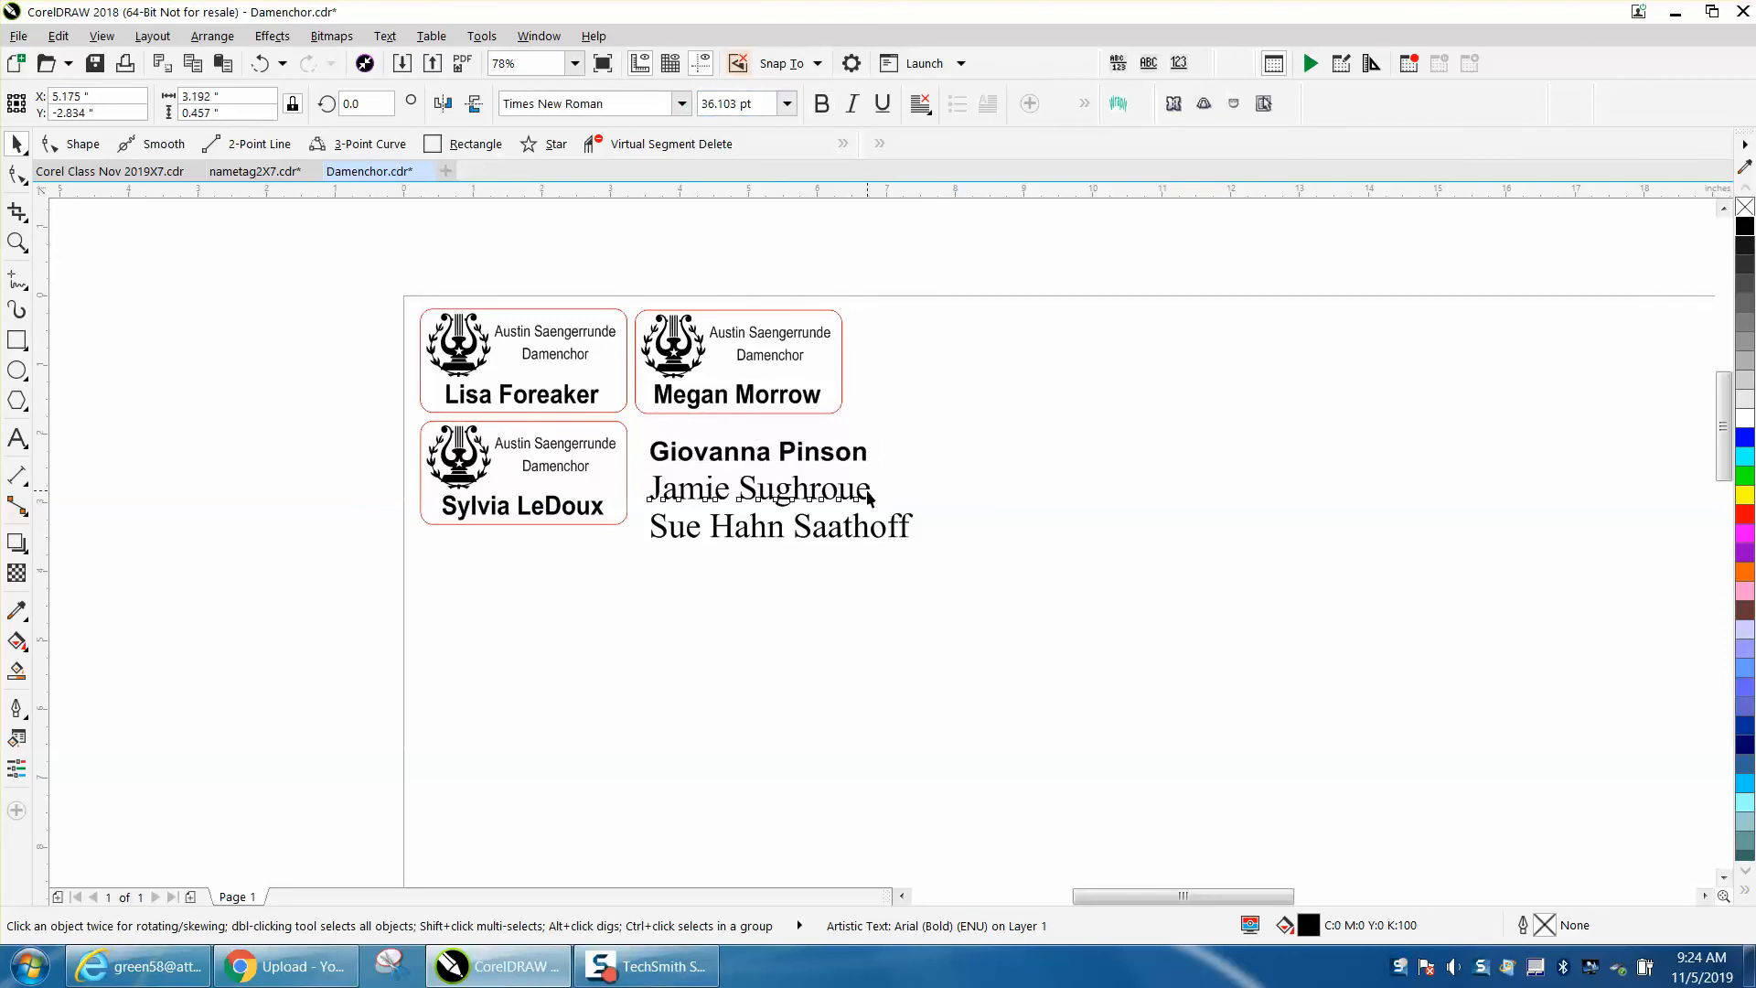
left_click(682, 104)
left_click(635, 166)
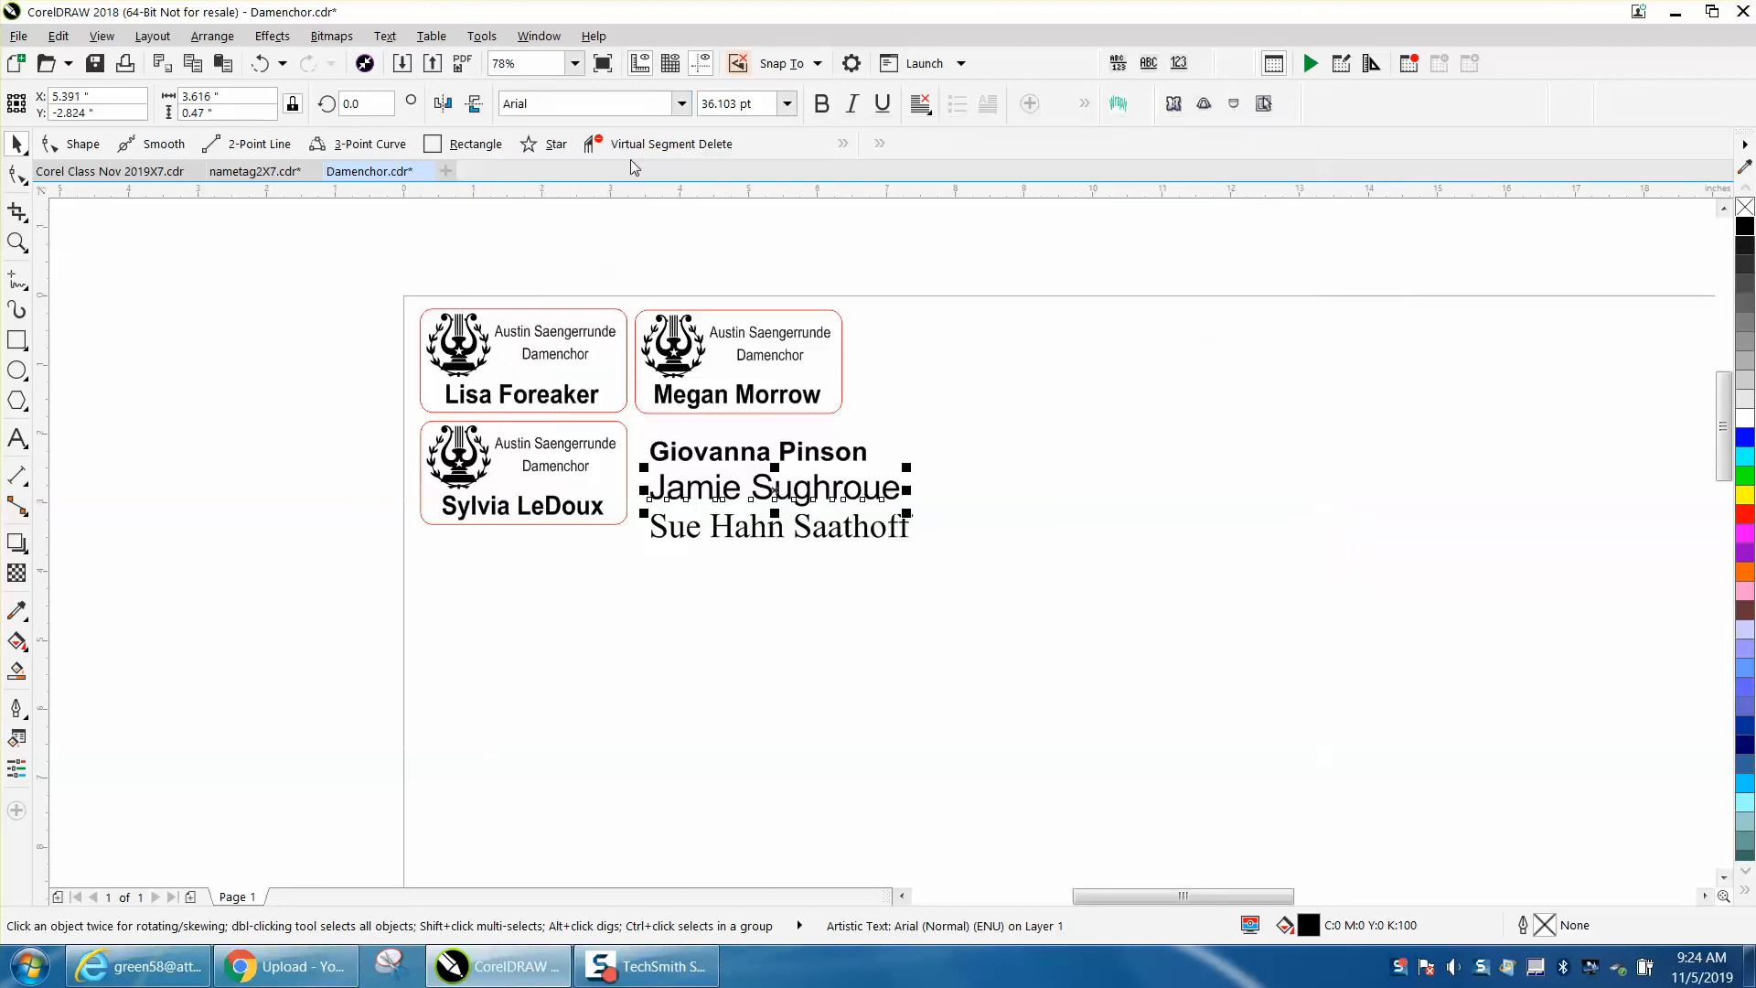
- Make the second name line bold and set its size to 28 pt
left_click(821, 105)
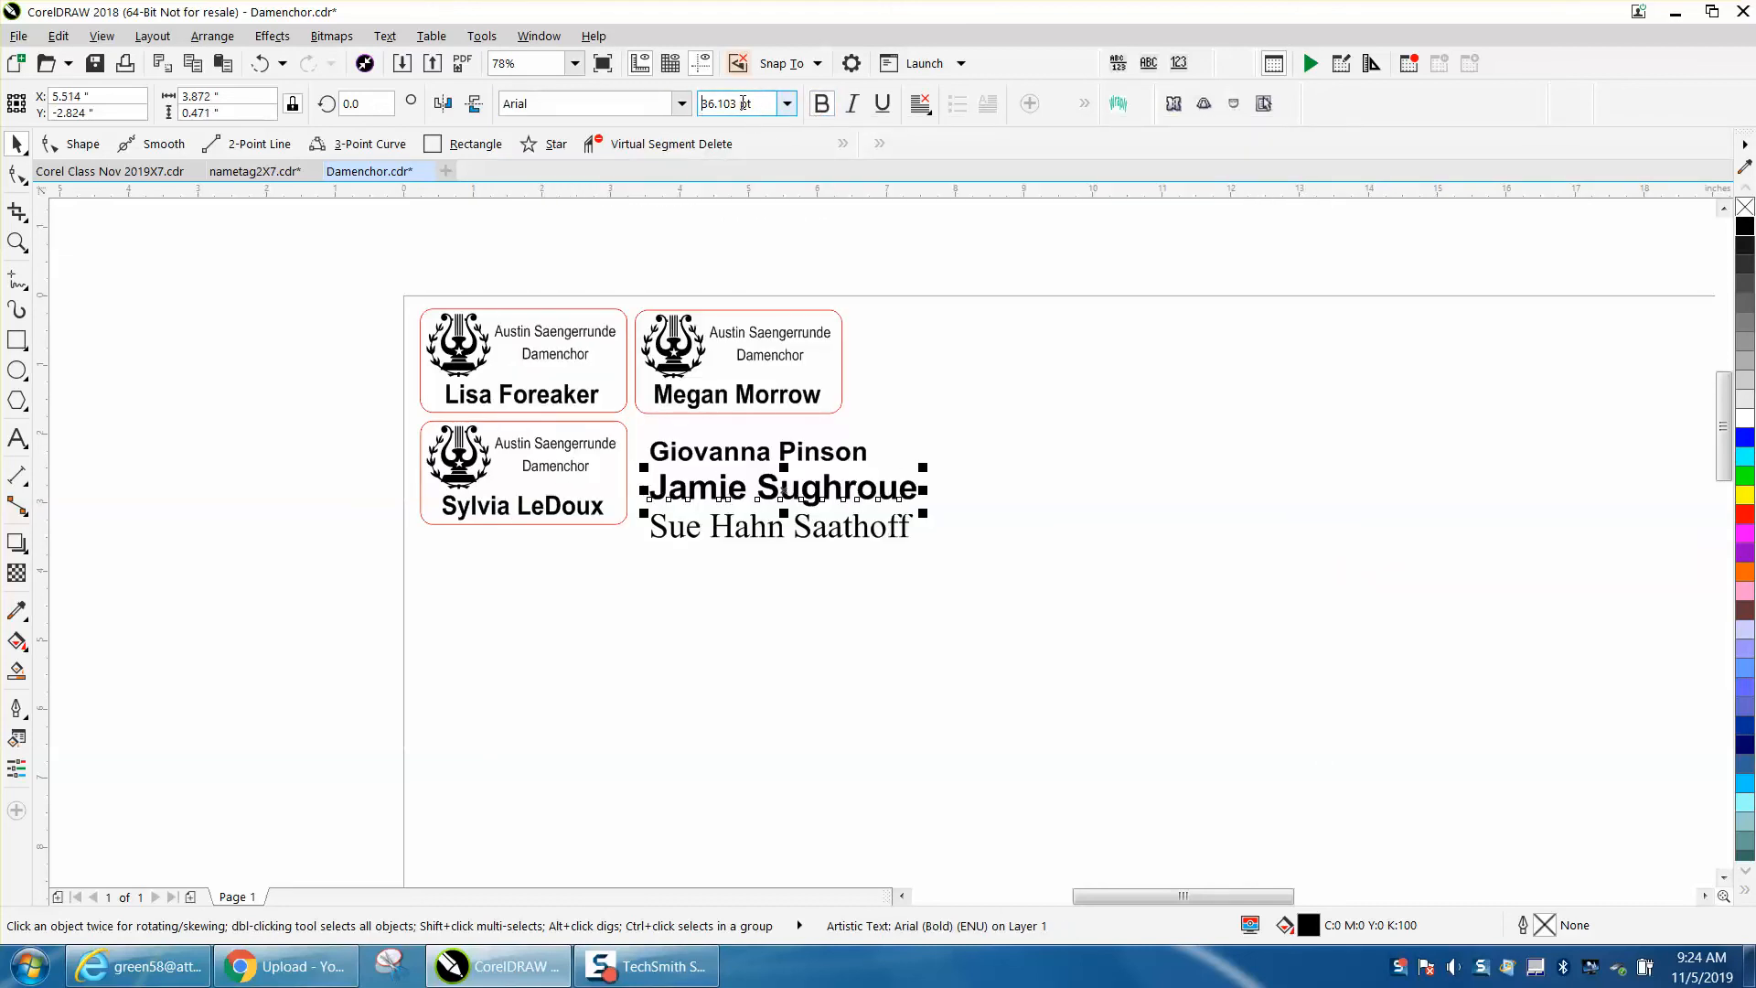
left_click_drag(757, 103, 700, 103)
type("28")
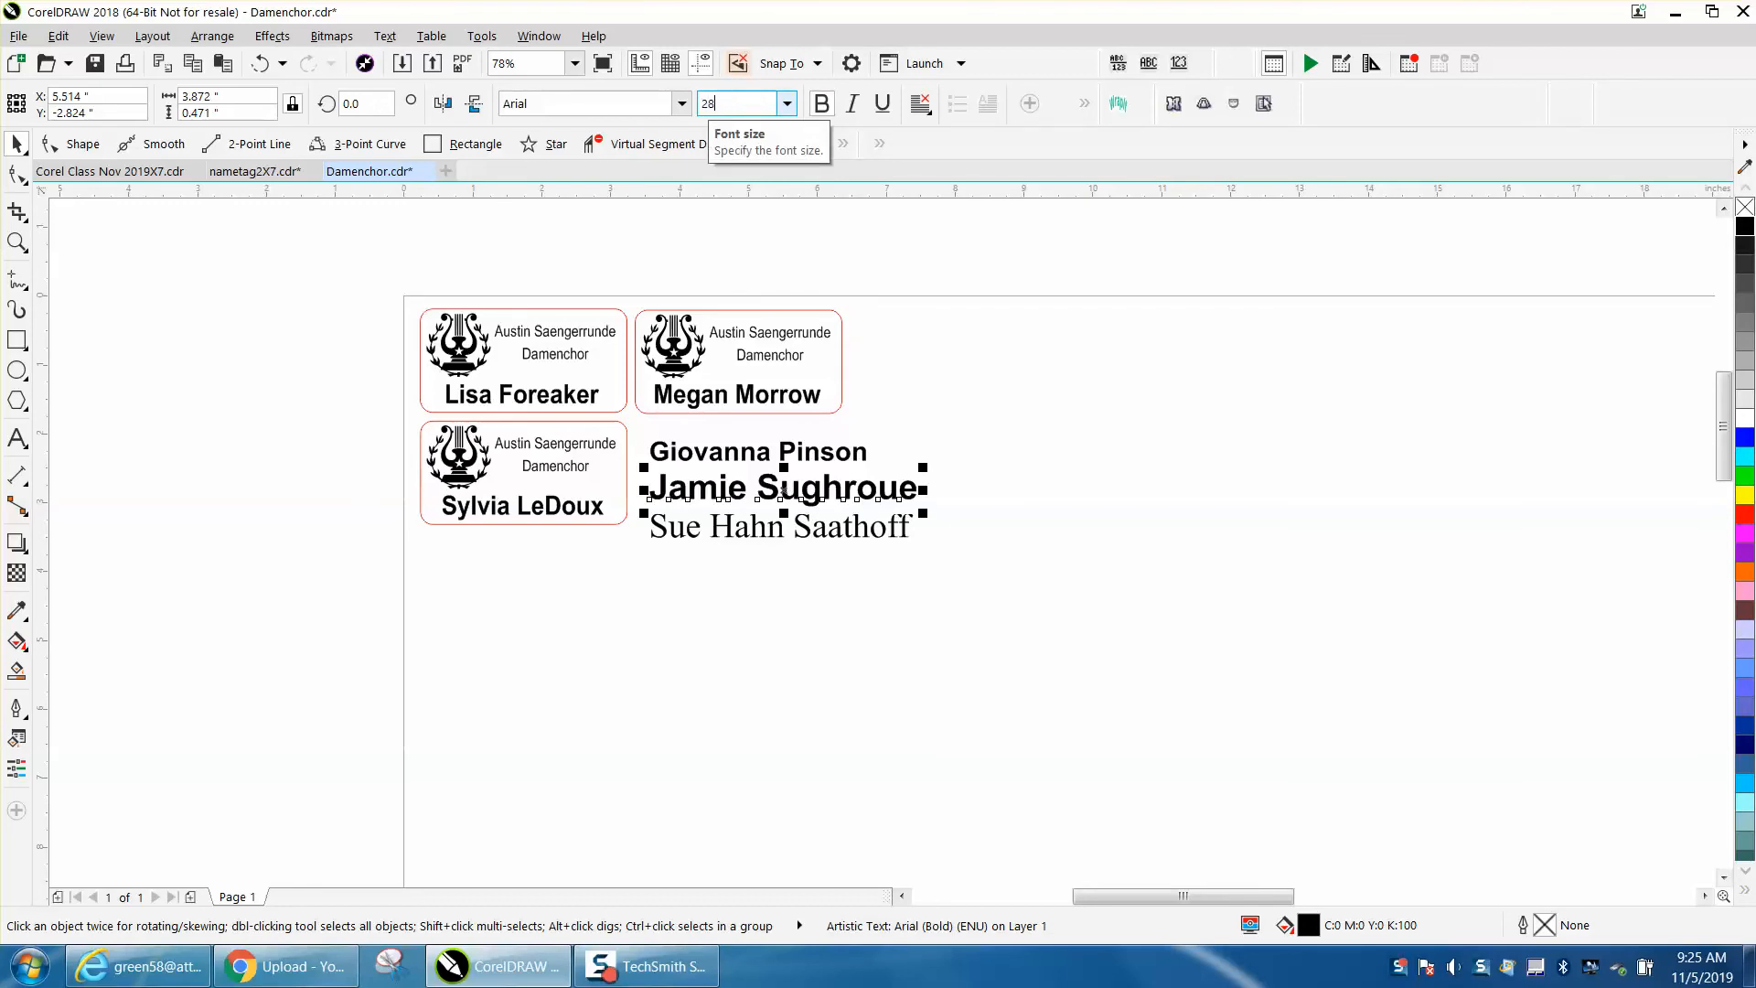
key("Return")
- Set the third name line's font to Arial
left_click(858, 523)
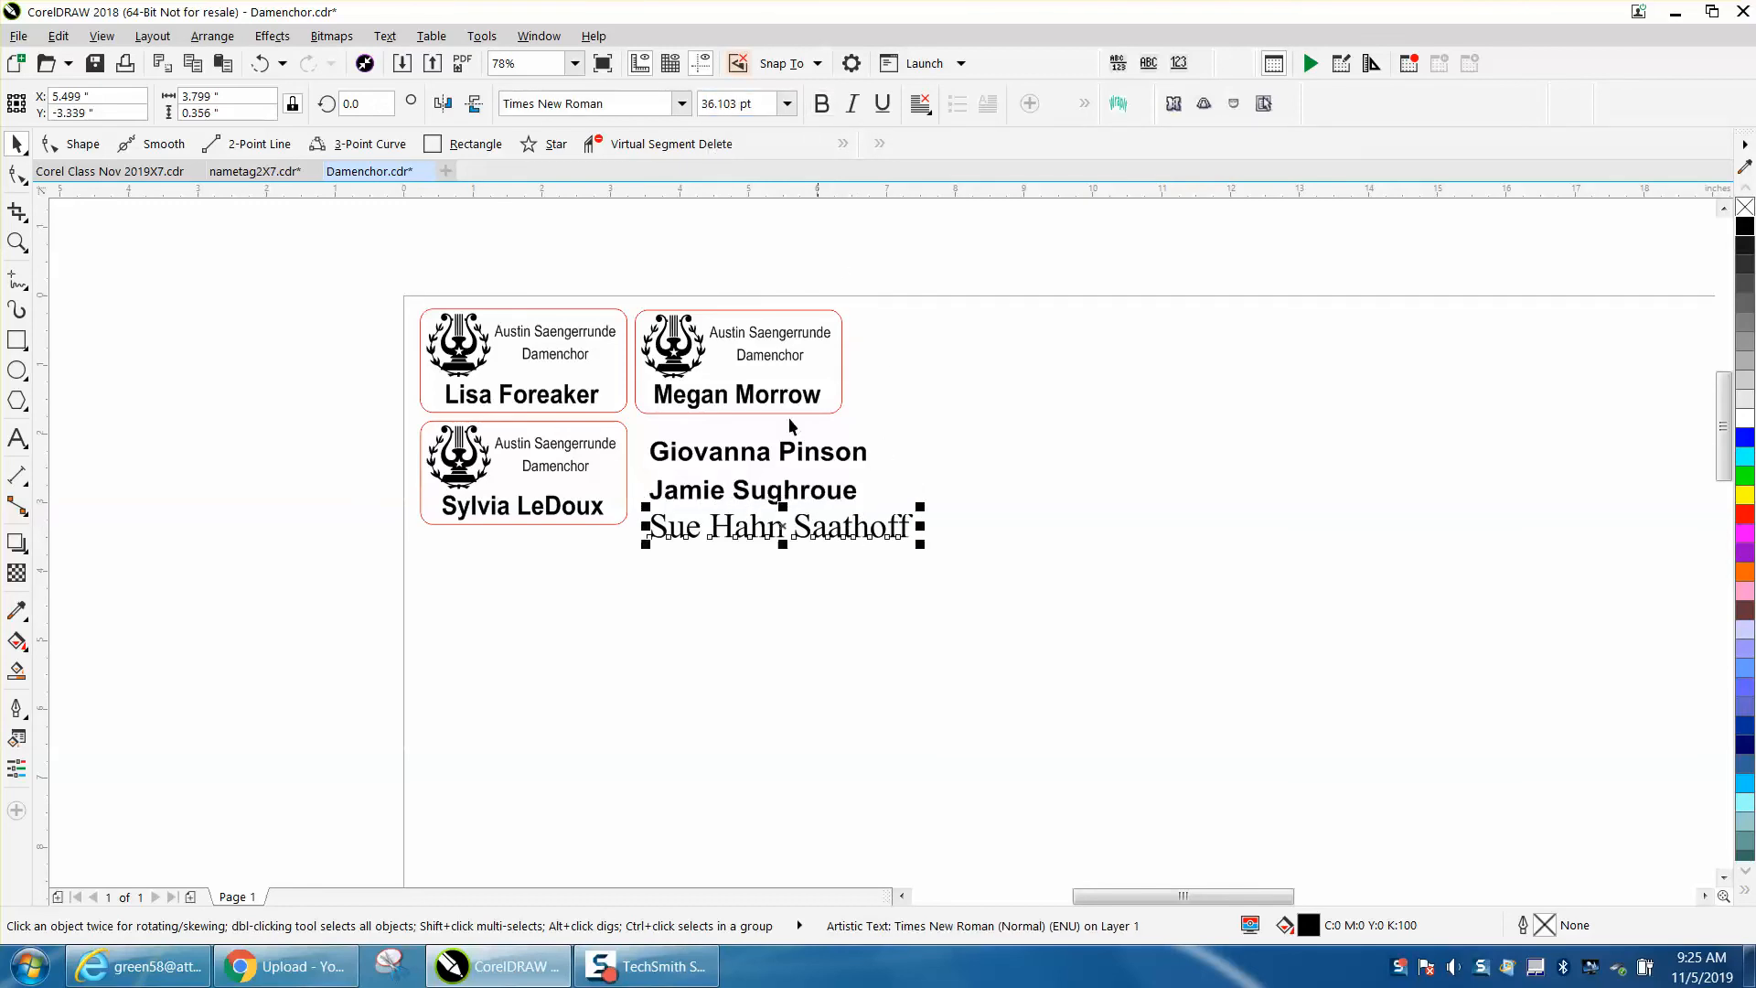
left_click(682, 104)
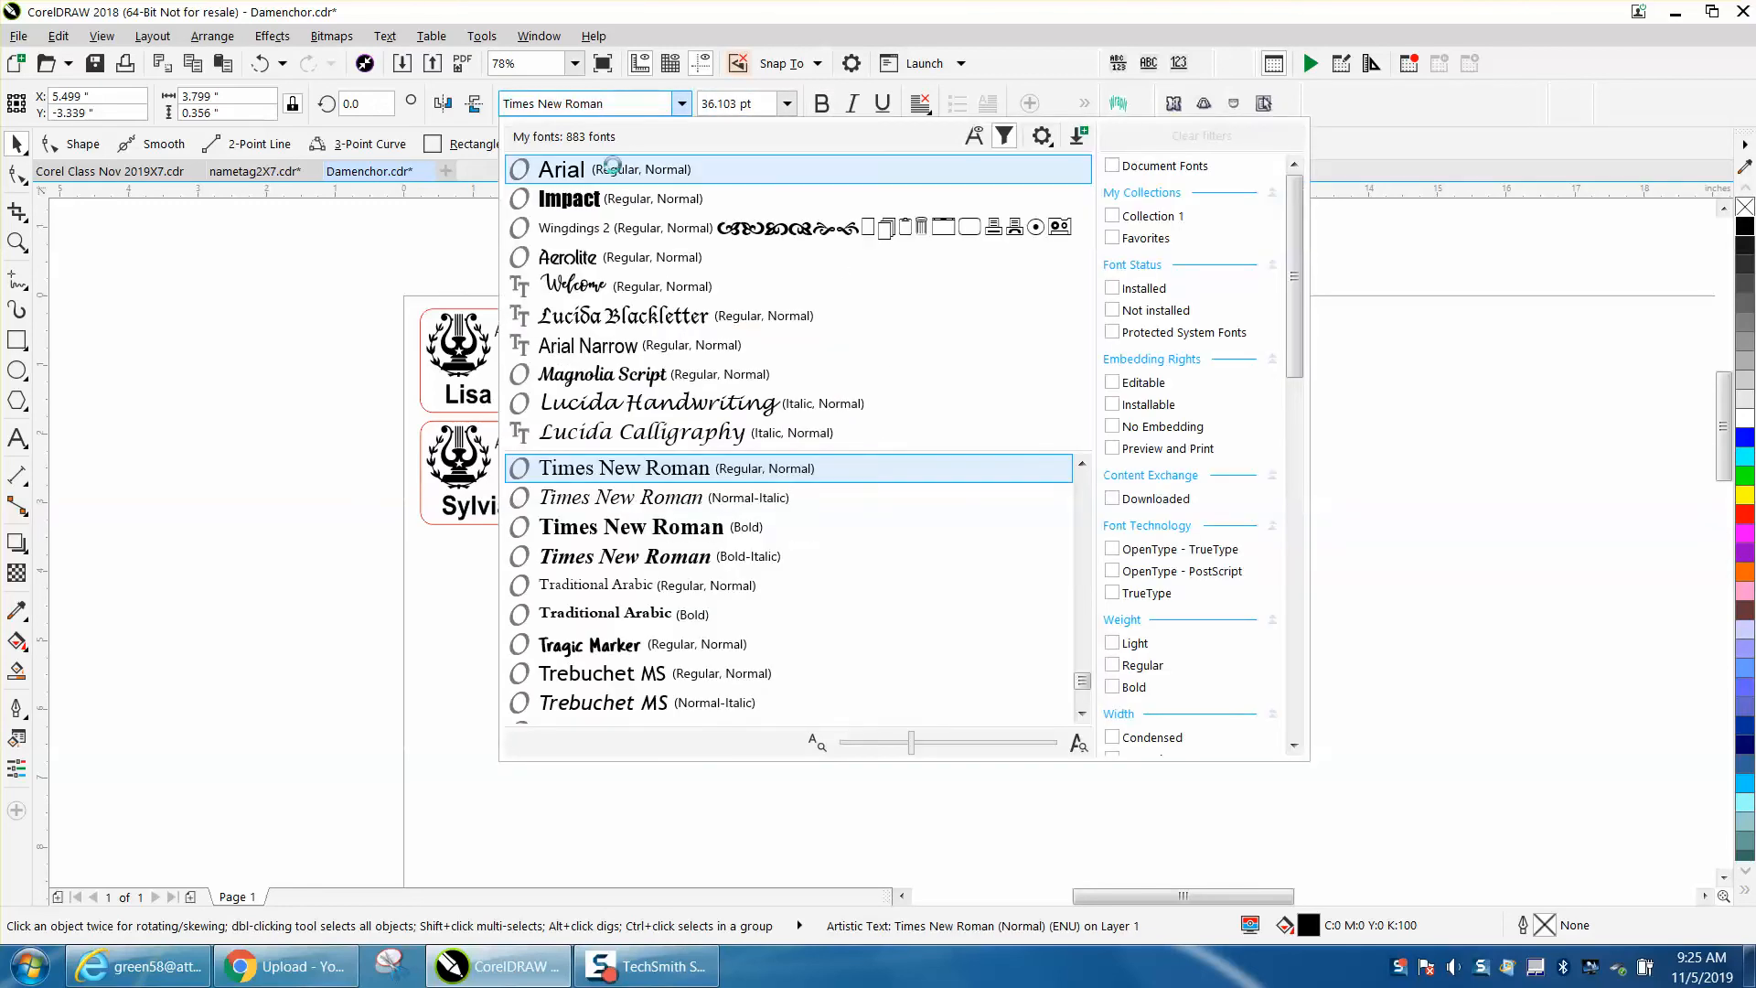
left_click(632, 170)
- Make the third name line bold and set its size to 28 pt
left_click(822, 104)
mouse_move(701, 104)
left_mouse_down()
mouse_move(752, 103)
mouse_move(701, 108)
left_mouse_up()
type("28")
key("Return")
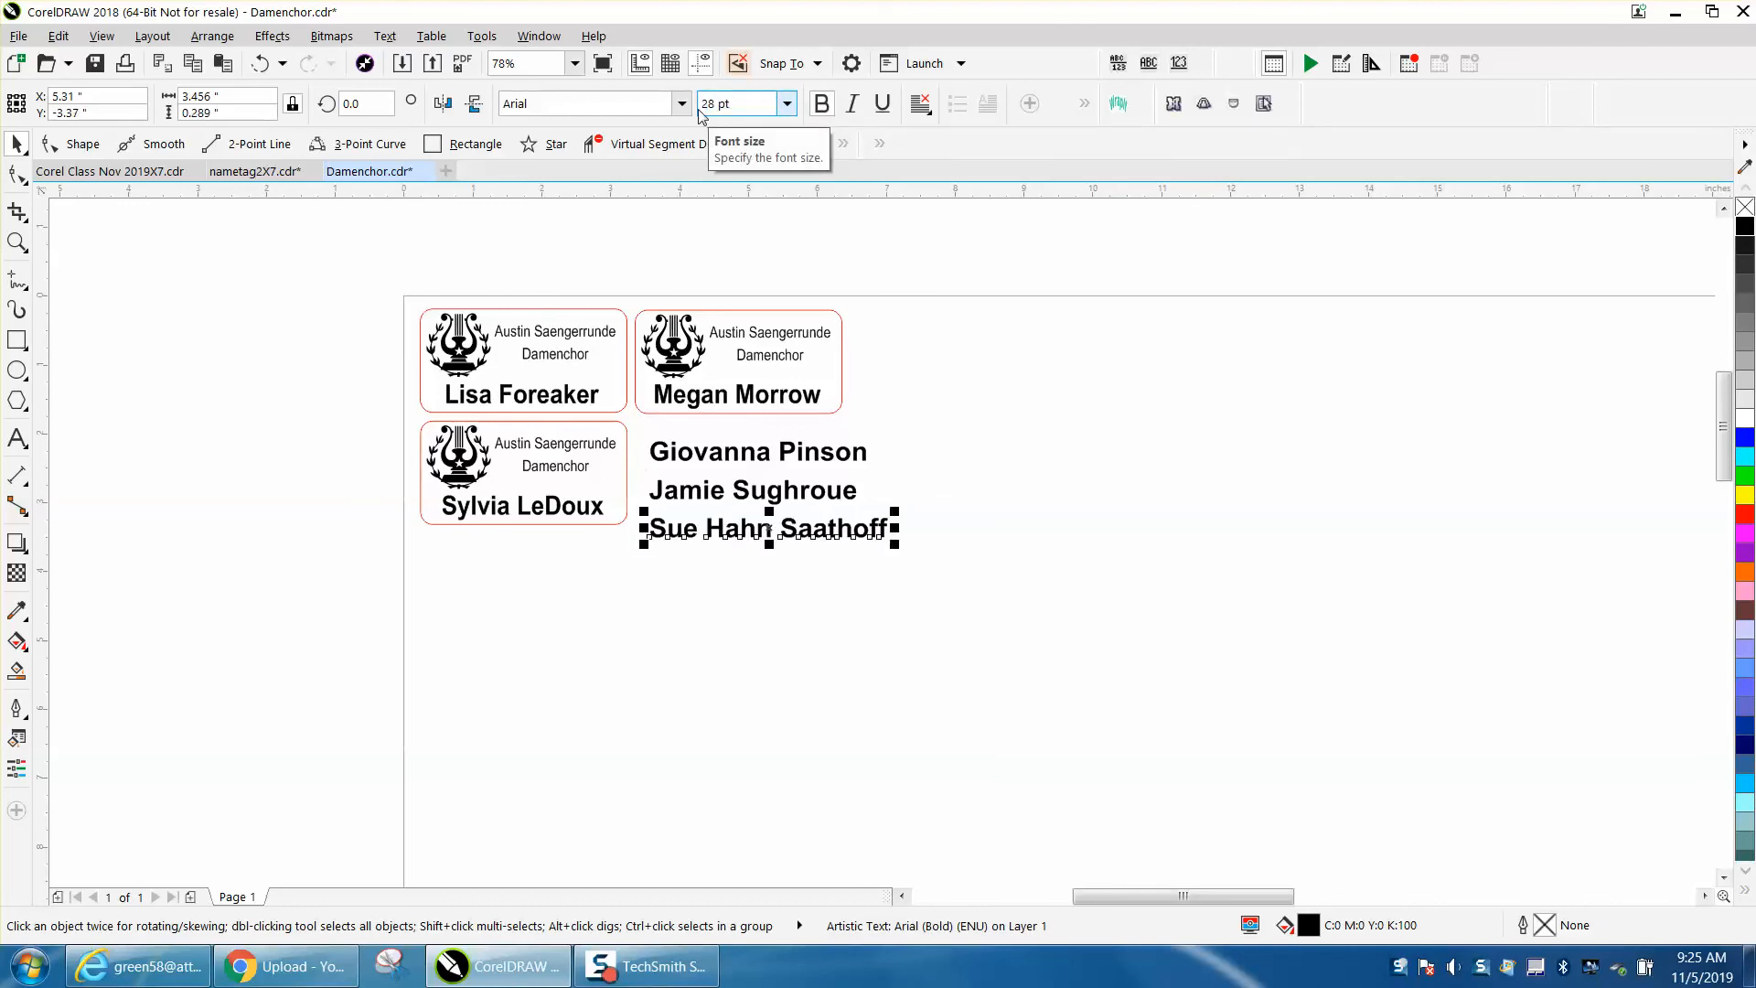
- Add a horizontal guideline along the baseline of the top-row tag names
left_click(594, 399)
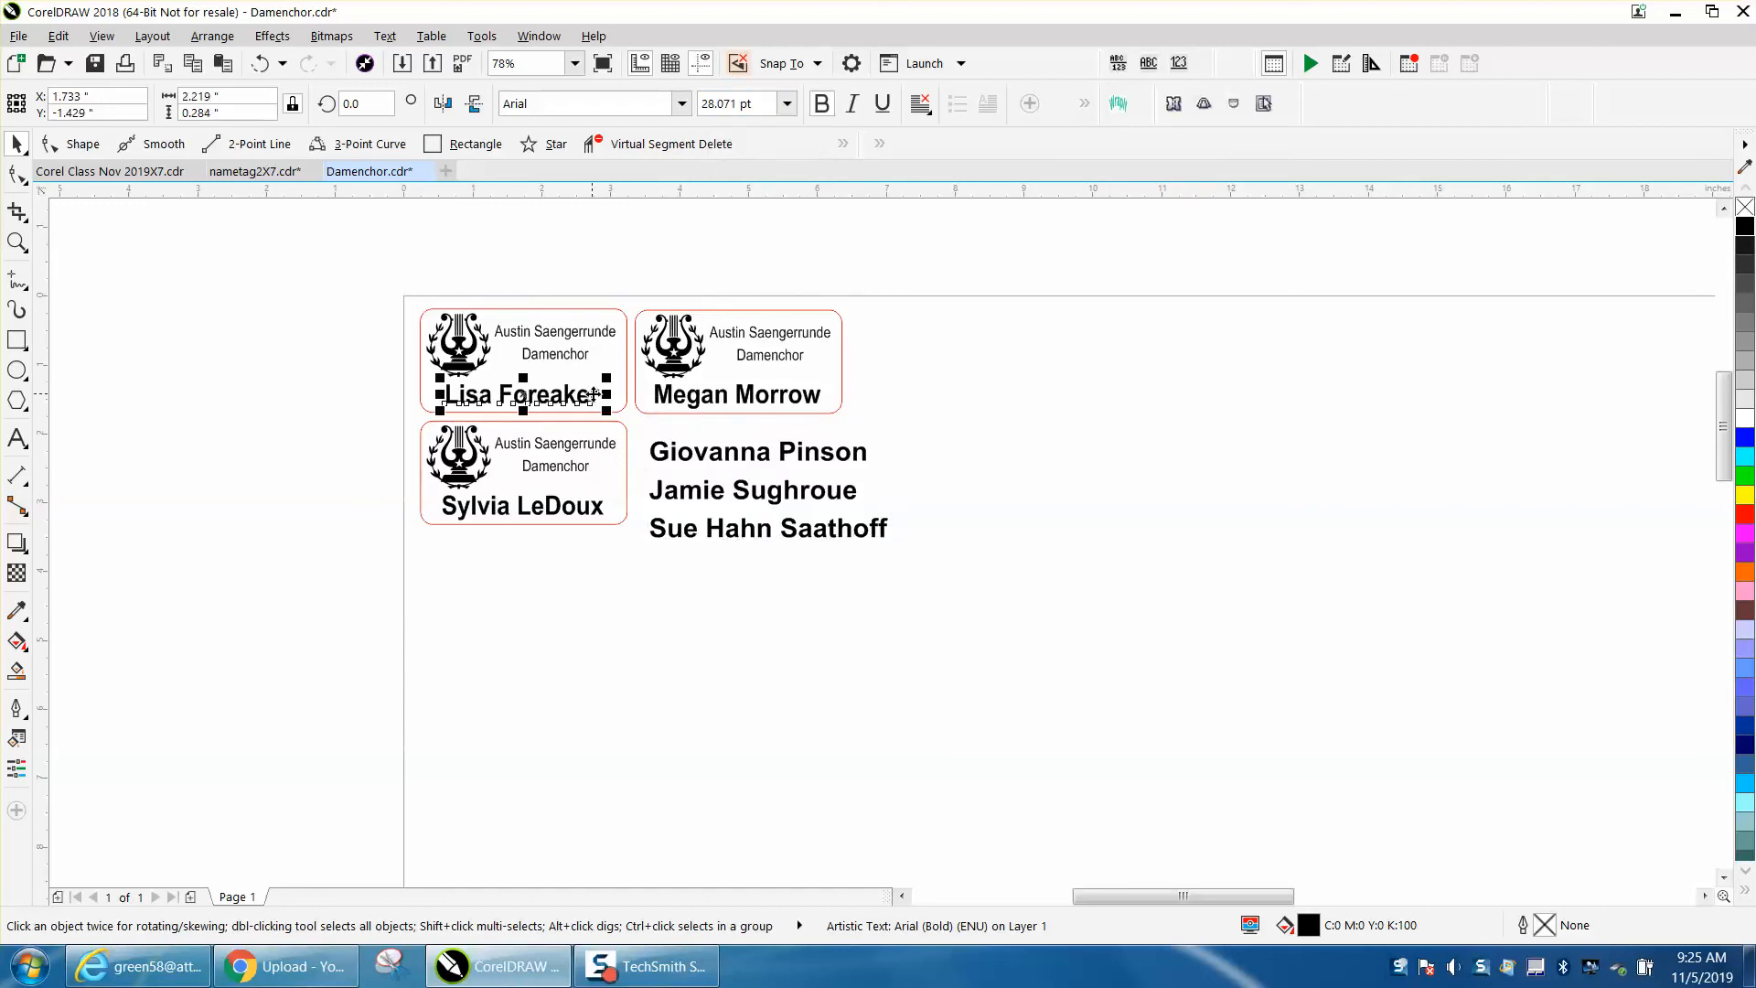
left_click(17, 241)
left_click_drag(342, 285, 1227, 595)
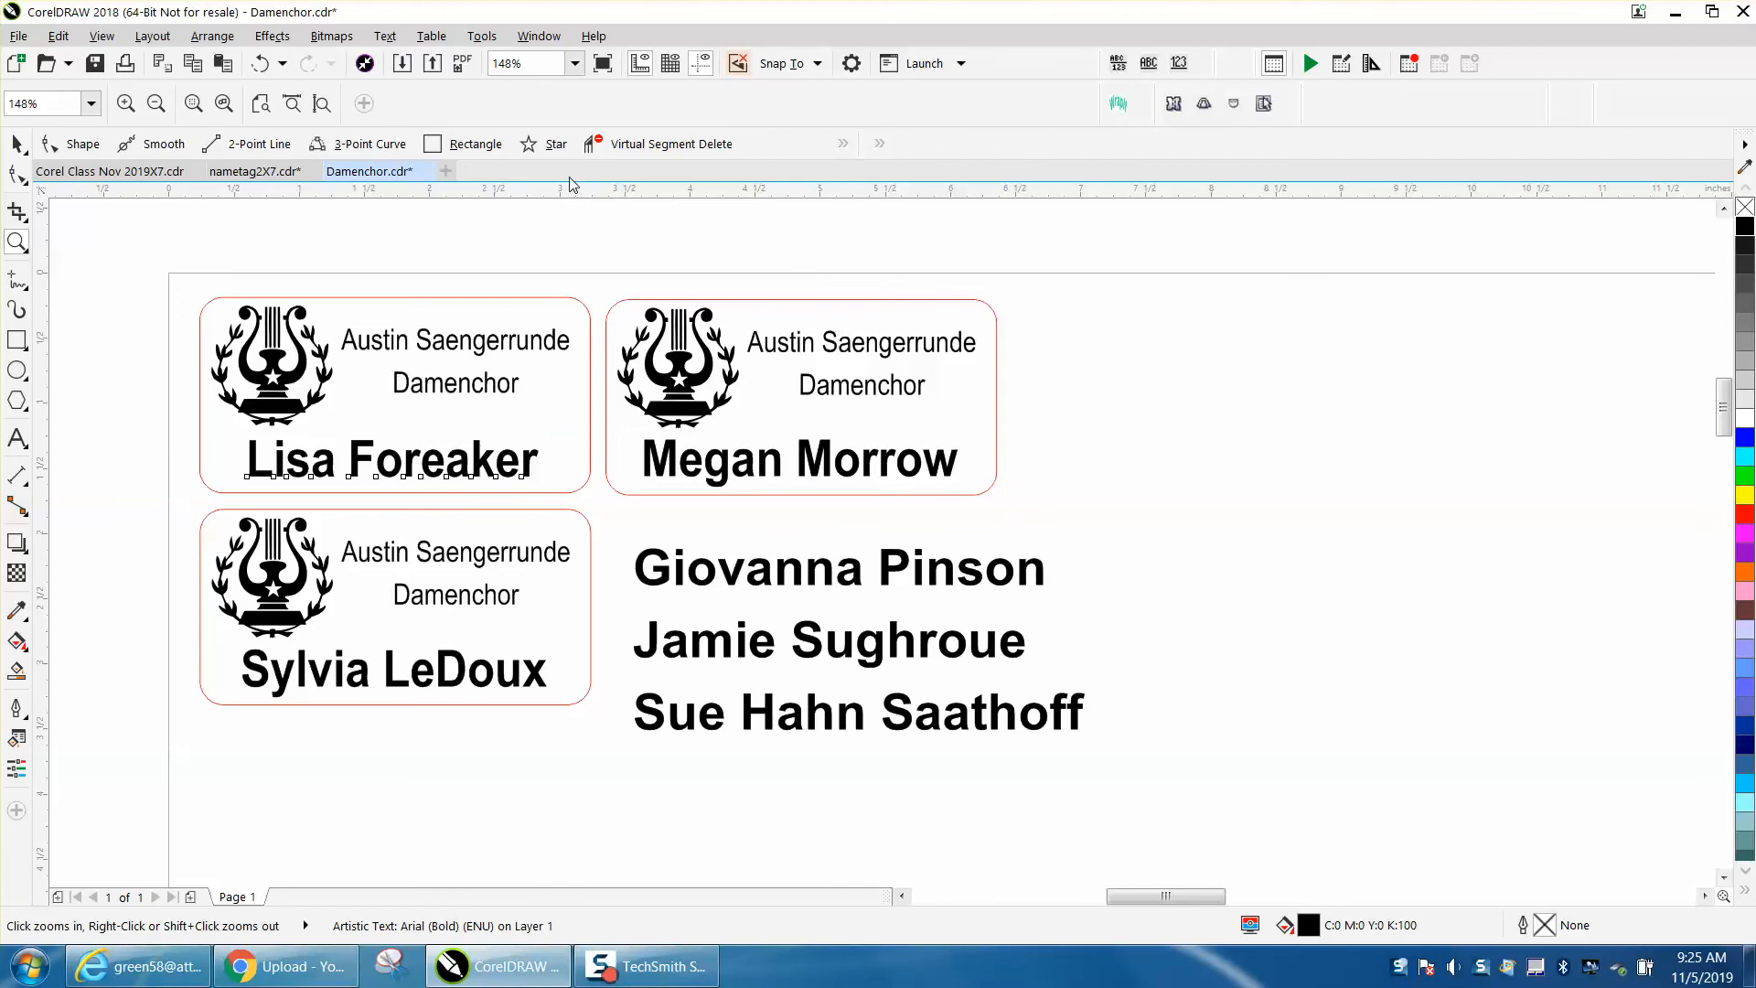
left_click_drag(549, 168, 557, 484)
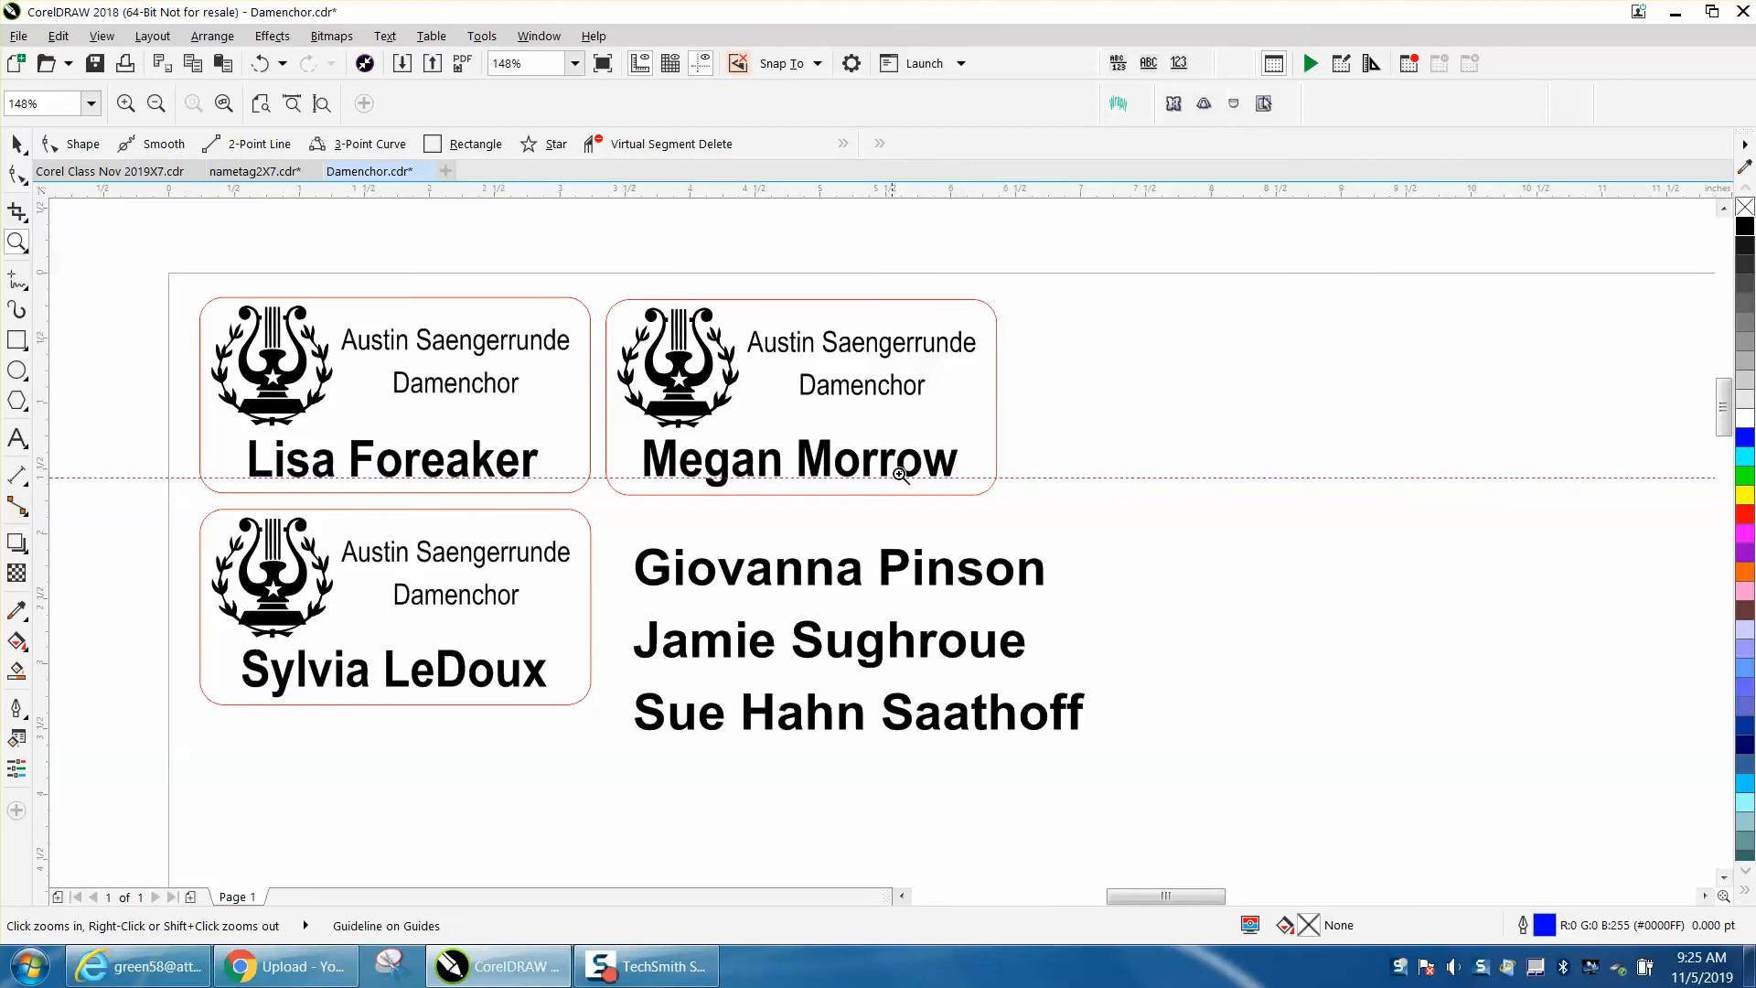
left_click(19, 143)
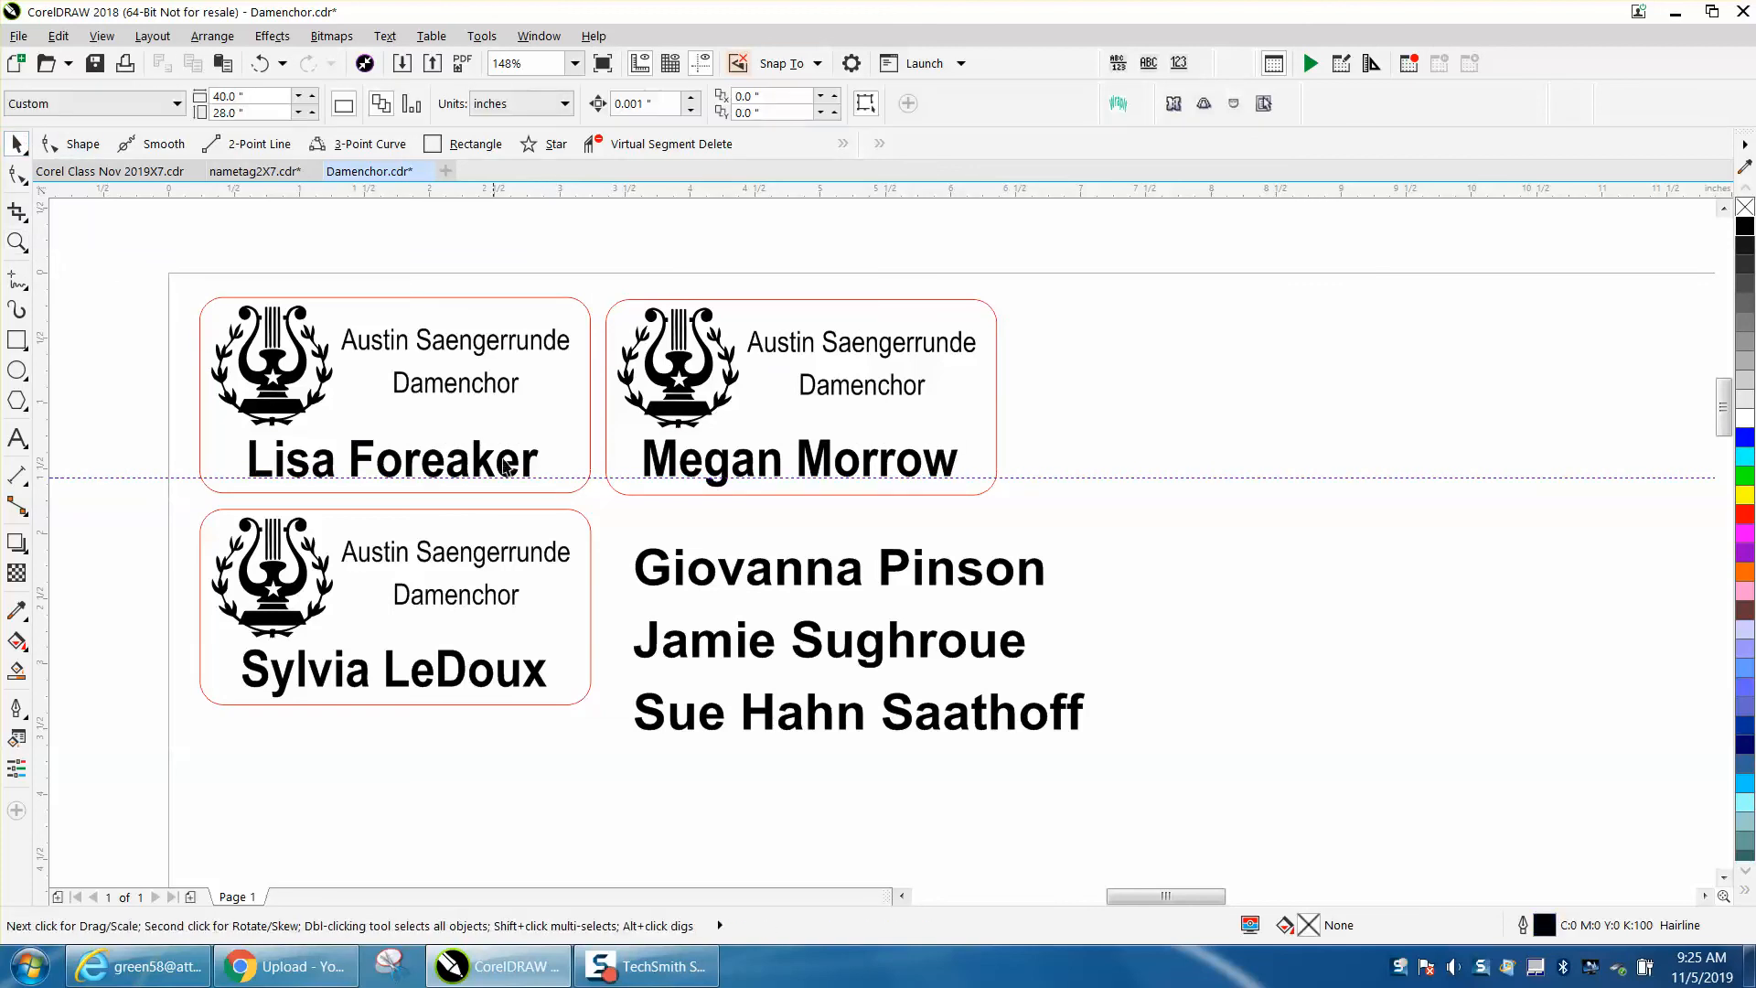
- Delete the three existing names from the tags, leaving only the logos and choir text
left_click(528, 458)
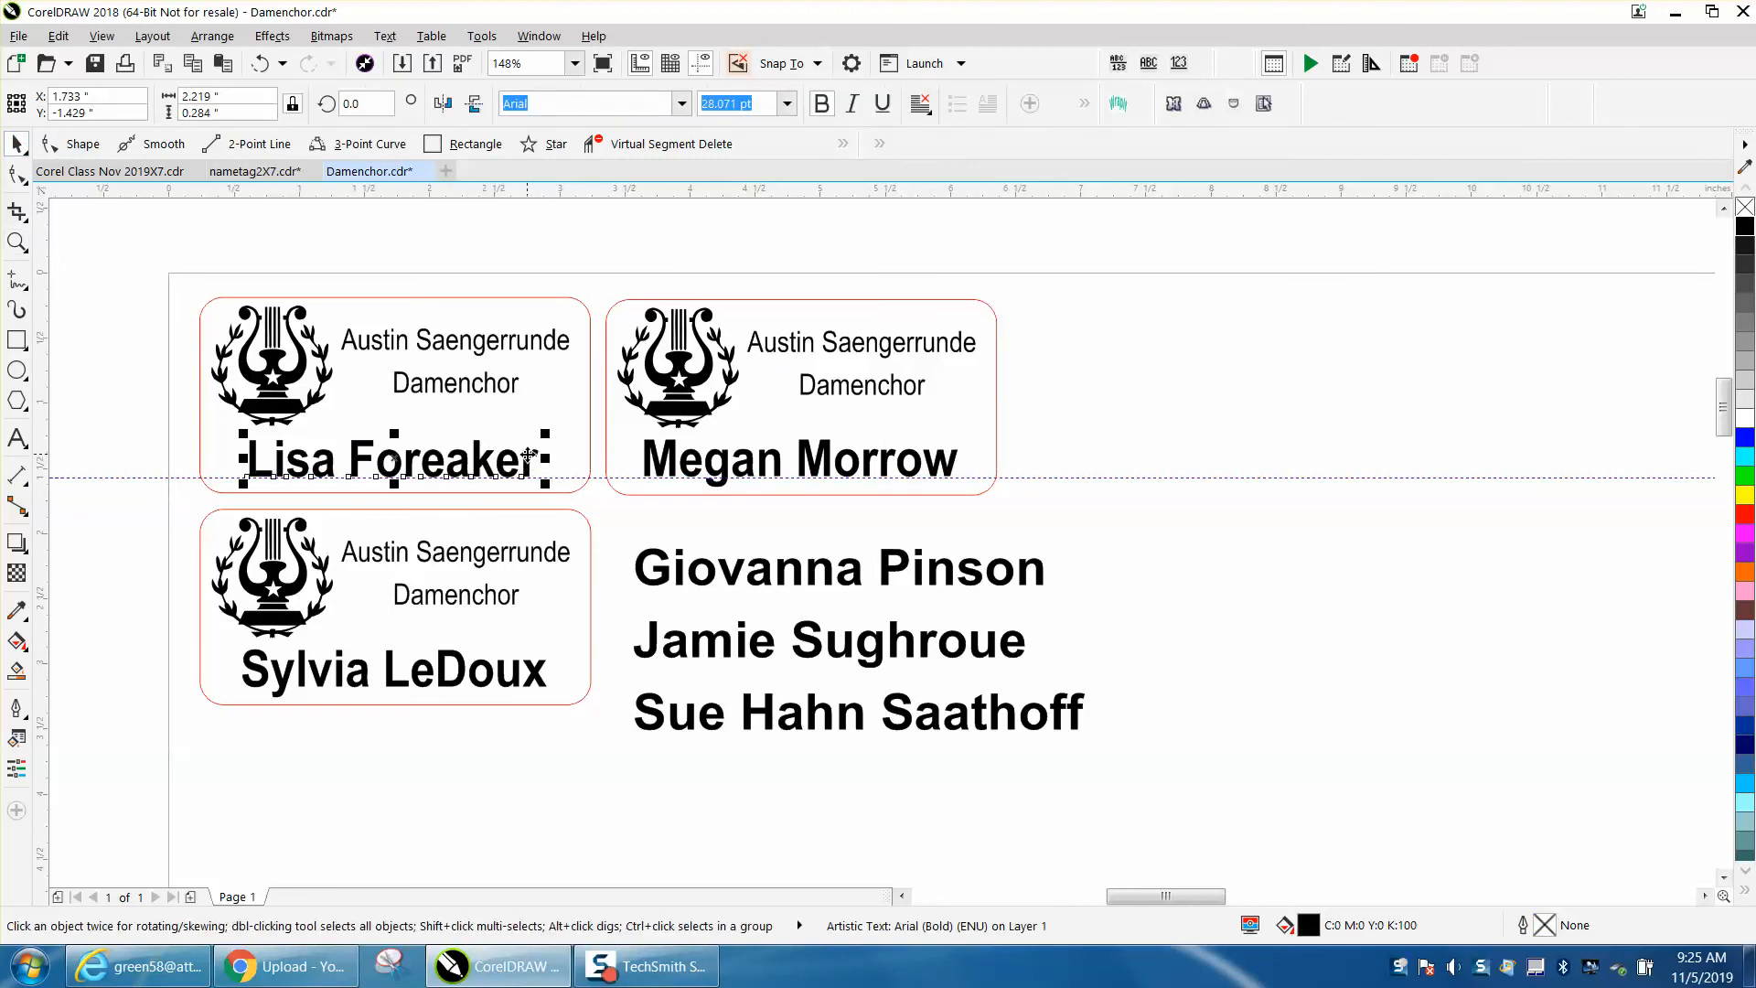
key("Delete")
left_click(881, 462)
key("Delete")
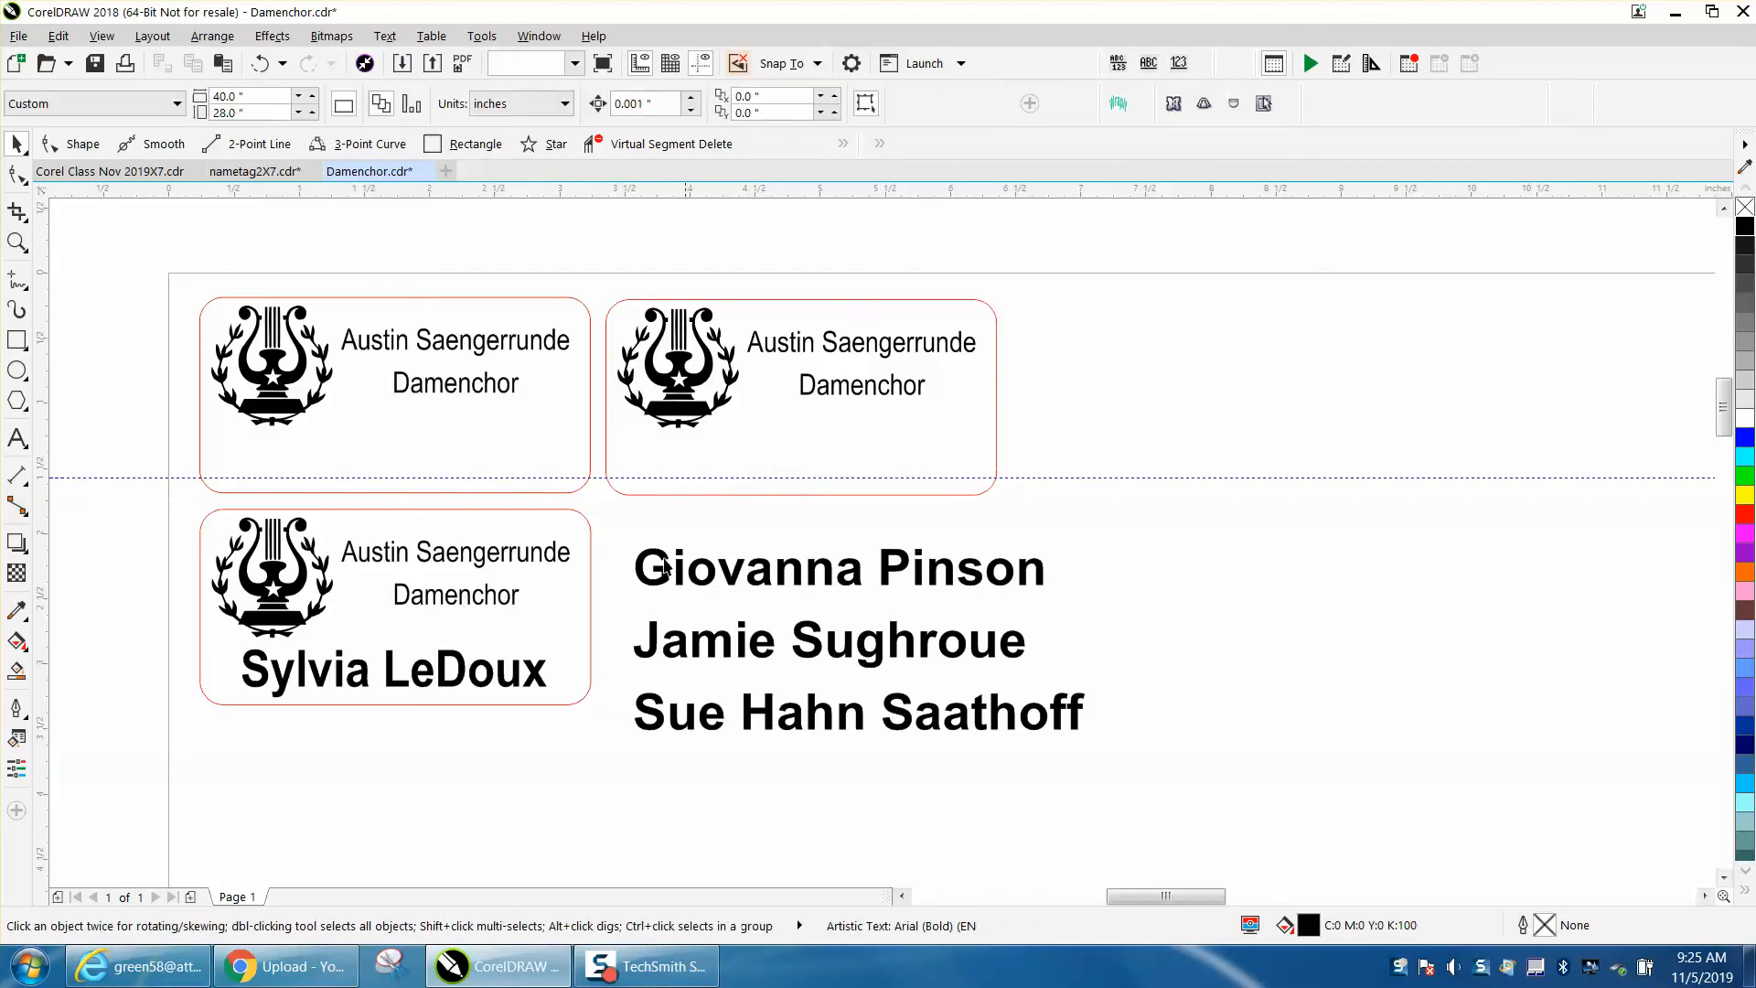
left_click(542, 671)
left_click(541, 677)
key("Delete")
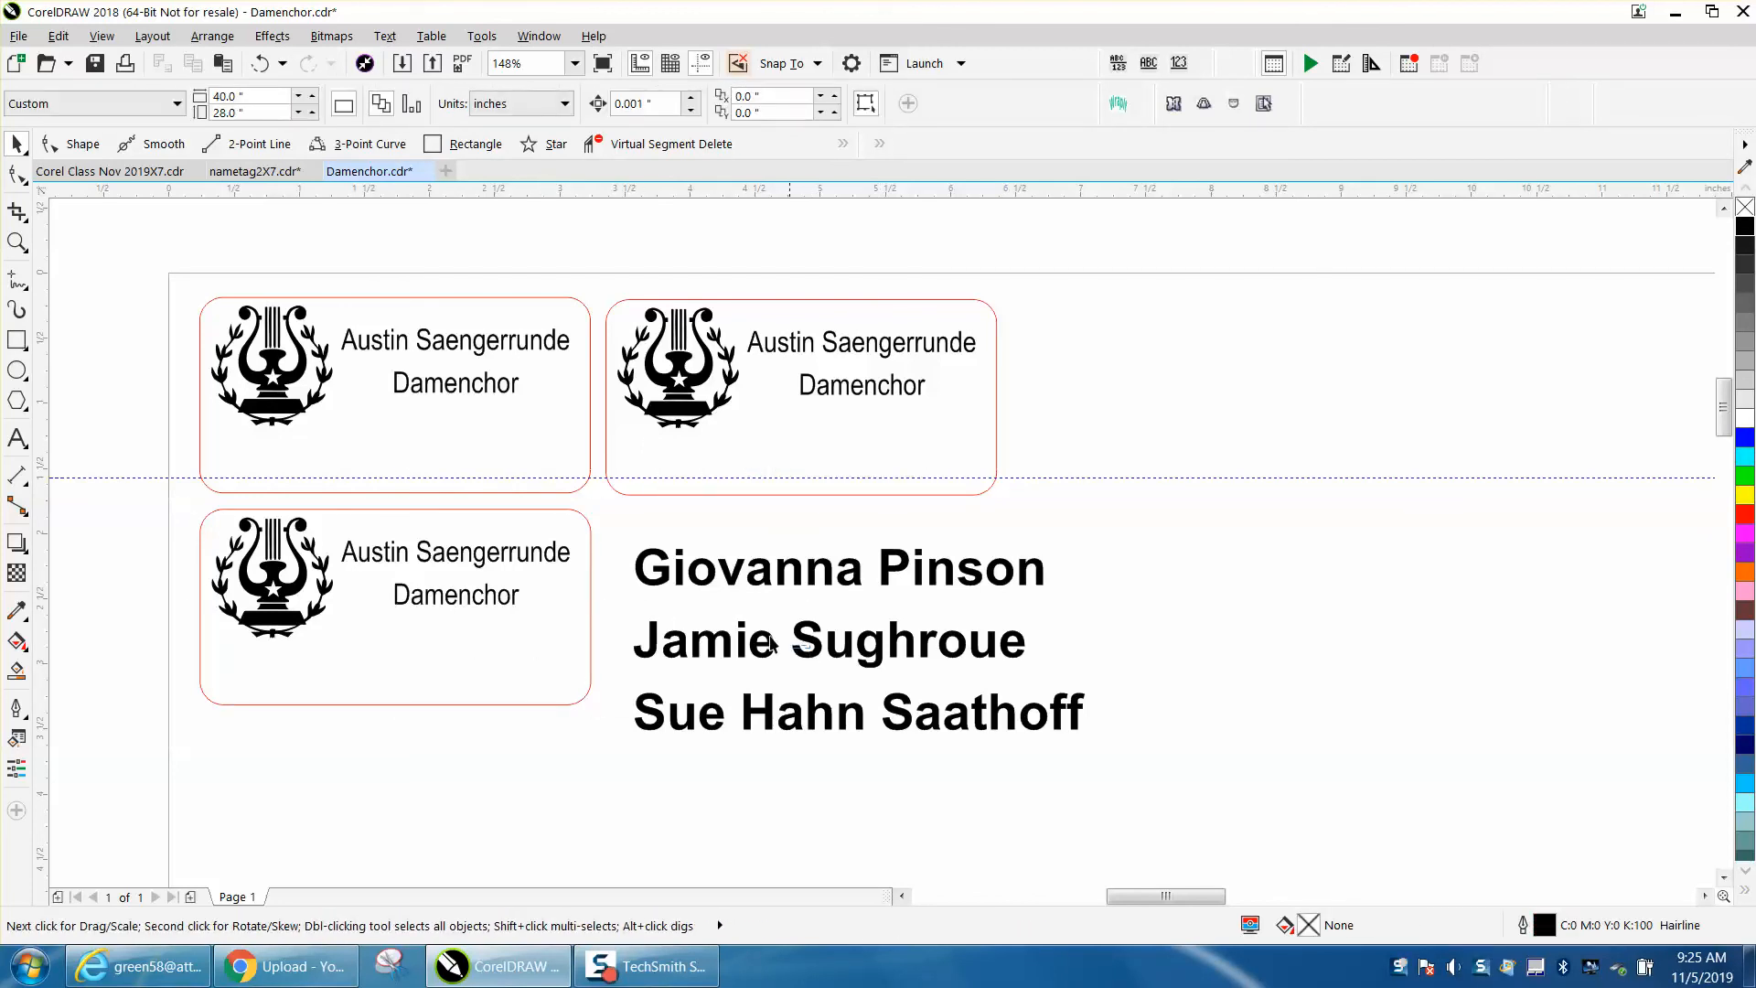
- Move the first new name into the top-left tag and scale it slightly narrower to fit
left_click_drag(810, 651, 419, 472)
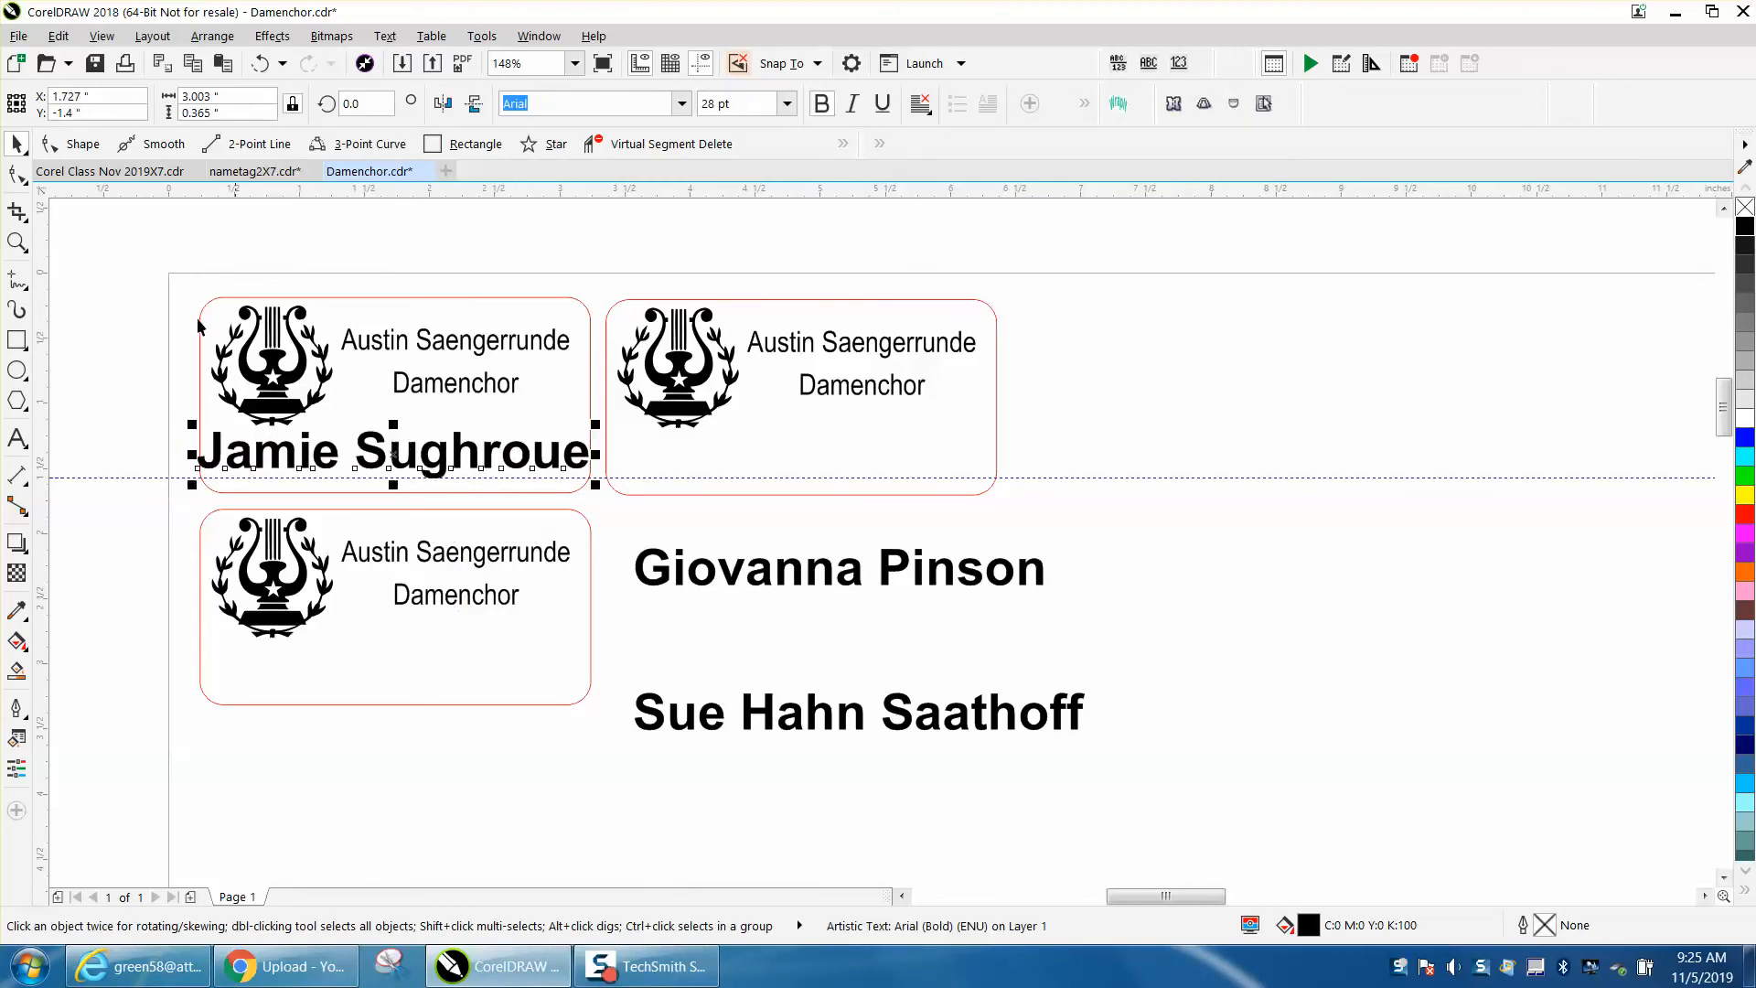
left_click(17, 241)
left_click_drag(110, 299, 849, 691)
key("space")
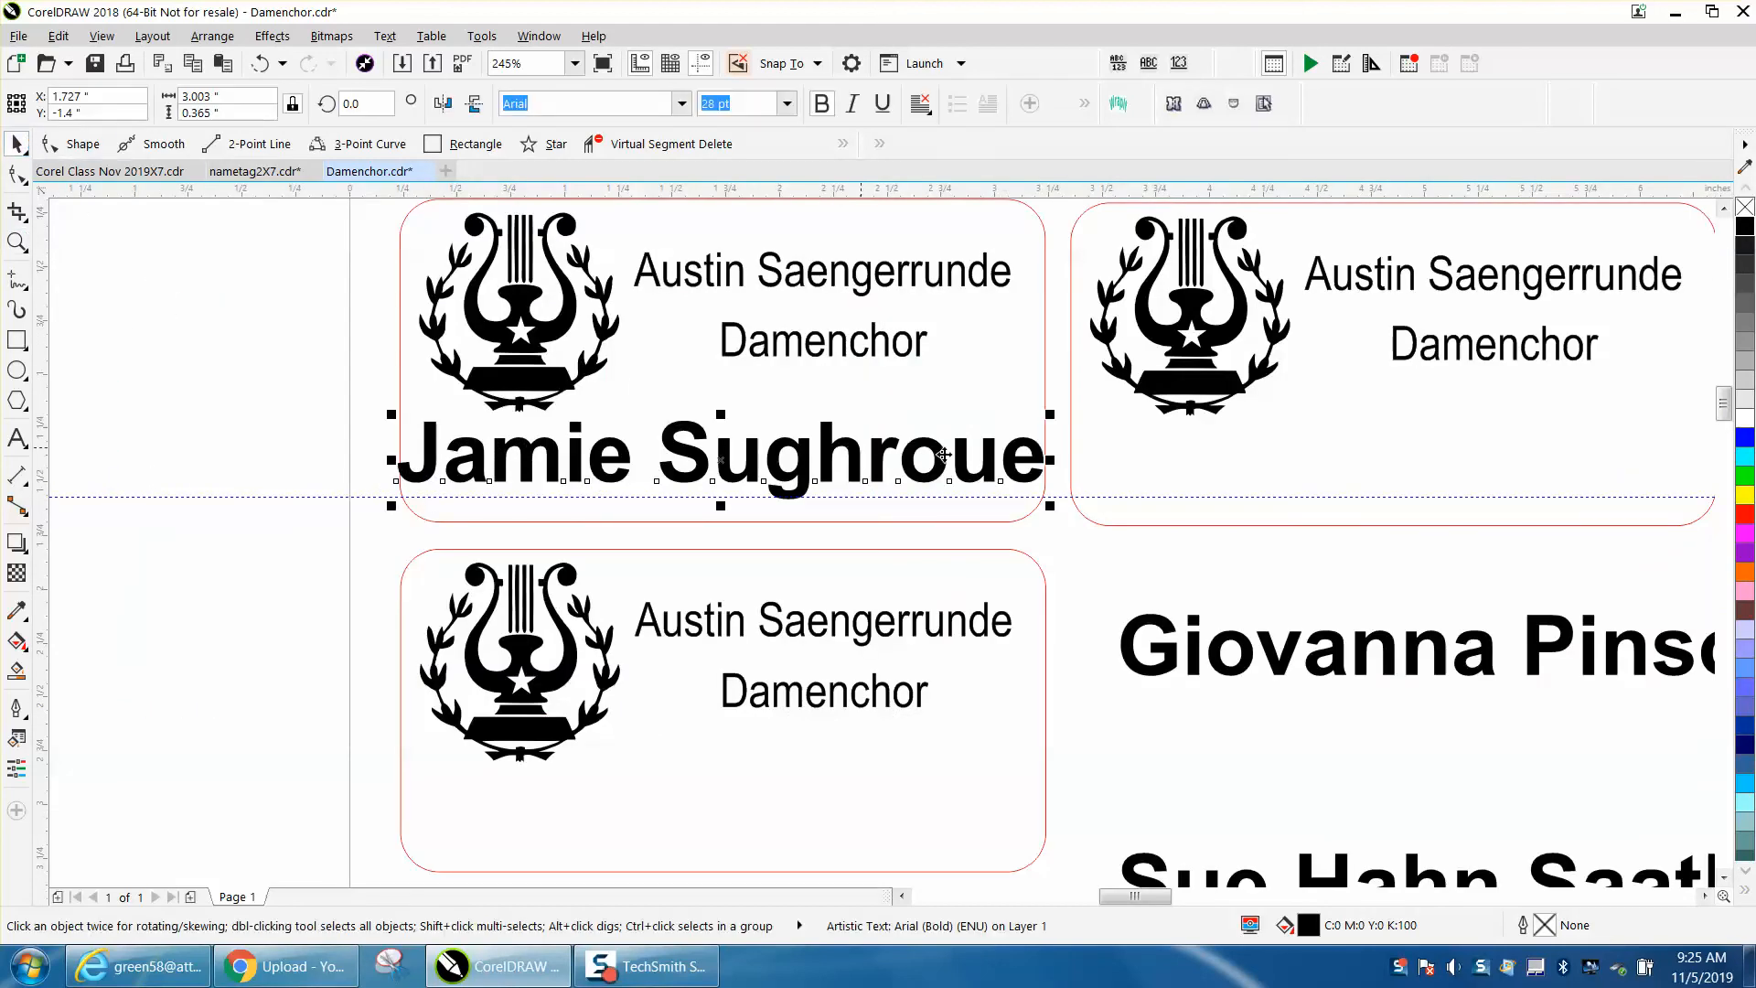
left_click_drag(1054, 461, 1004, 460)
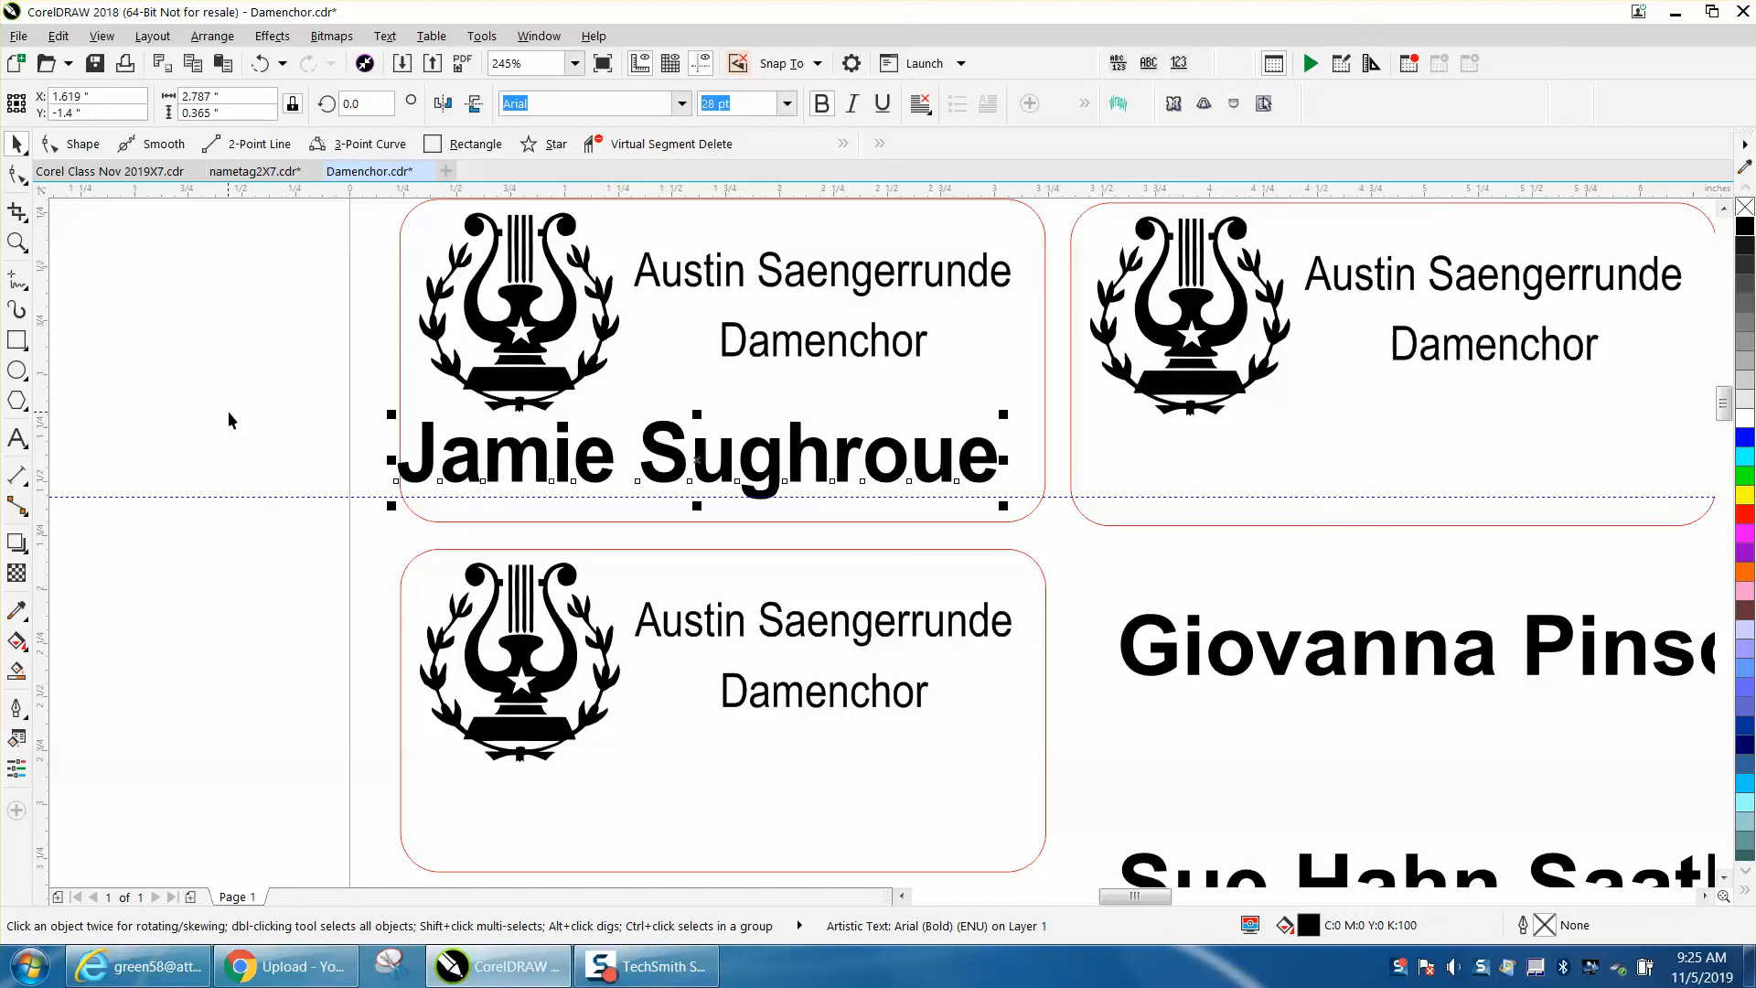
- Center the first new name horizontally and vertically on the top-left tag
left_click(400, 342, "shift")
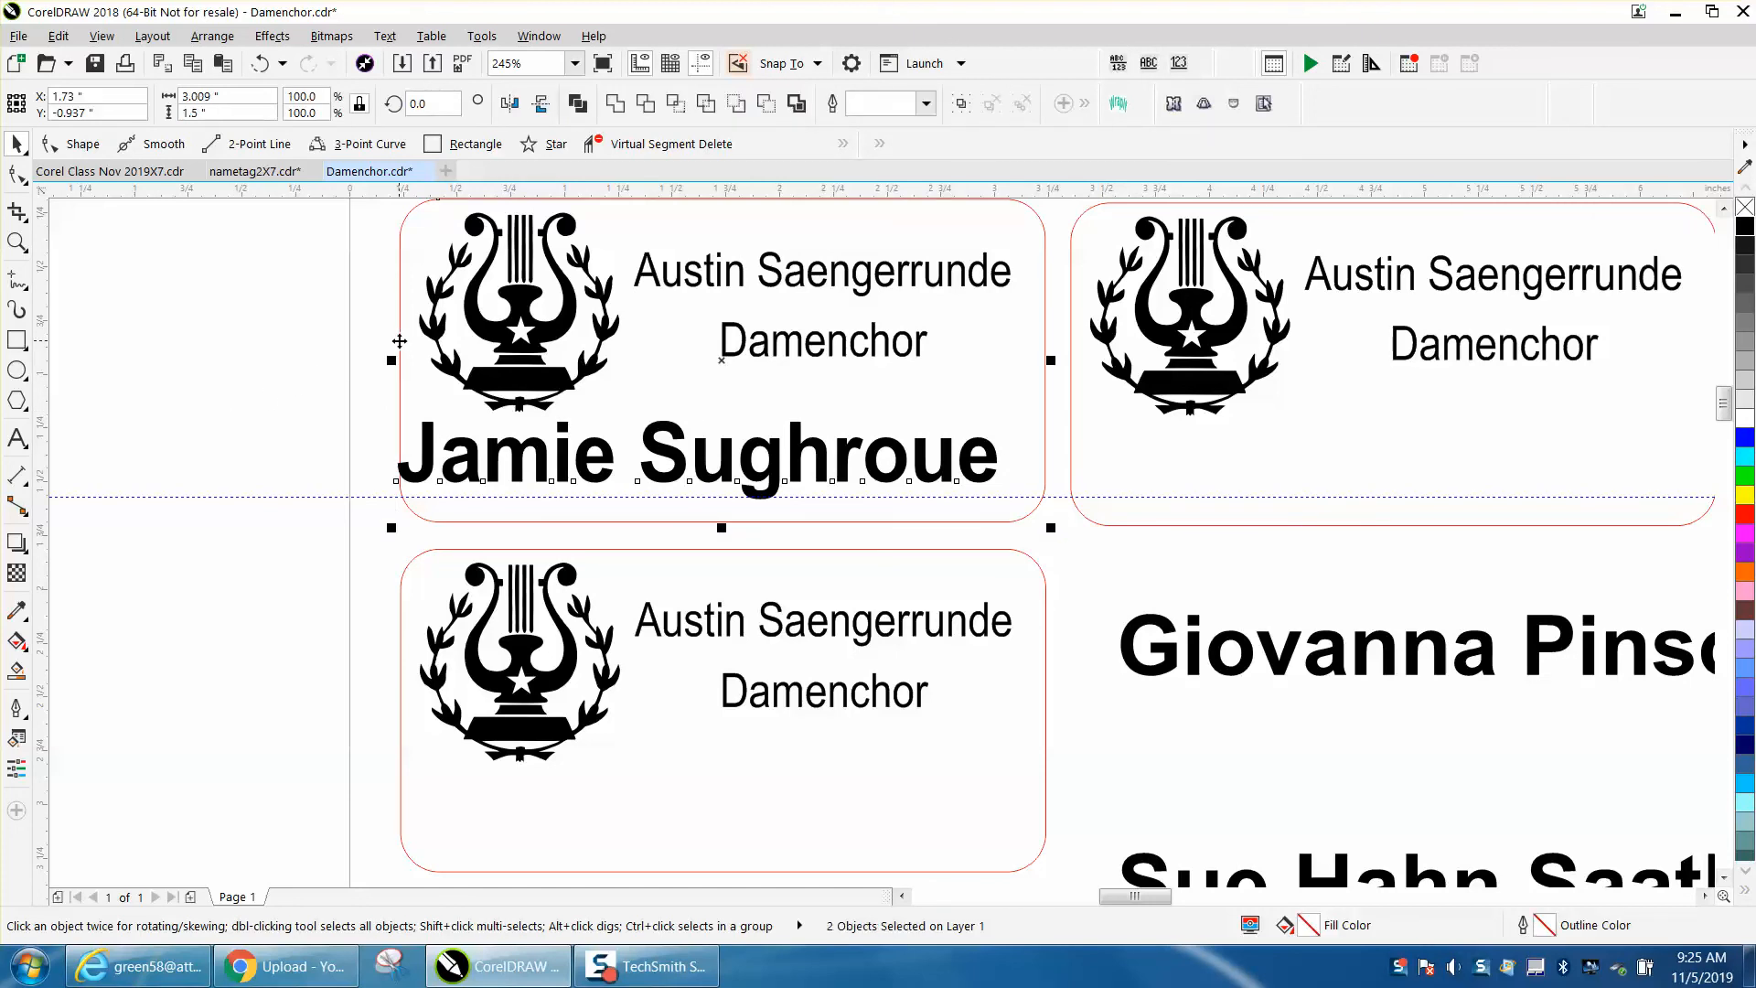
key("c")
key("e")
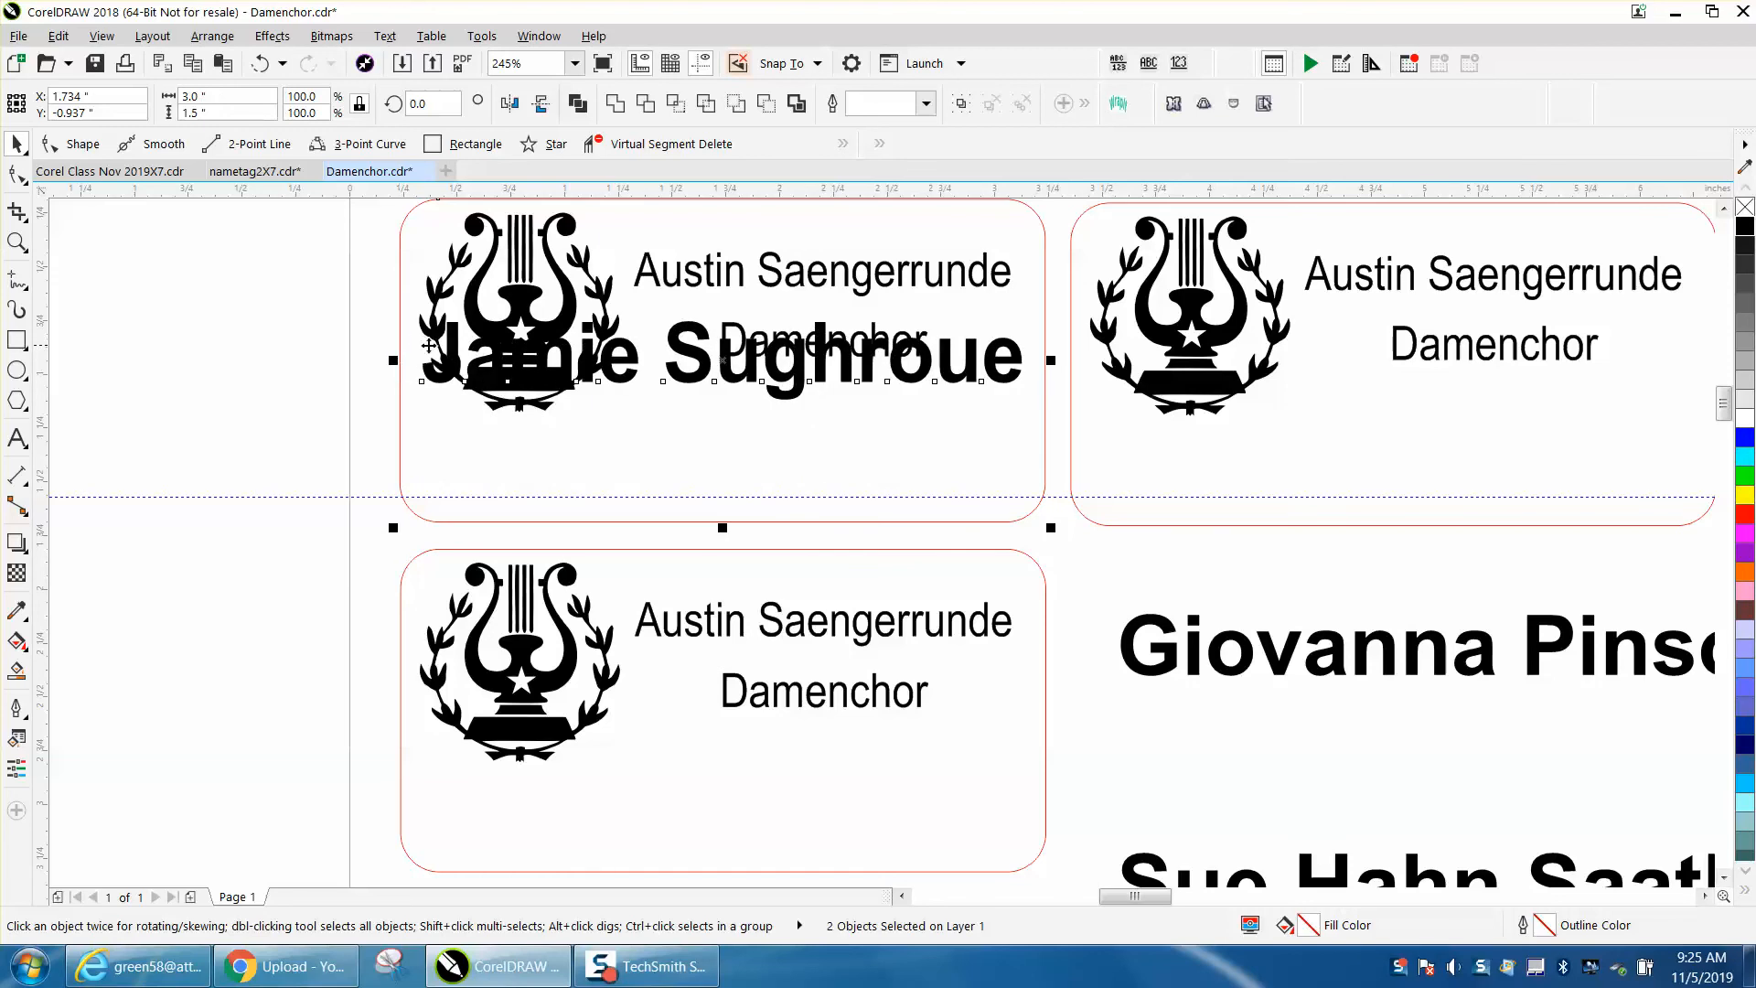
- Set the nudge distance to 0.1 inch and nudge the first name down three steps
left_click(247, 315)
double_click(657, 105)
type(".")
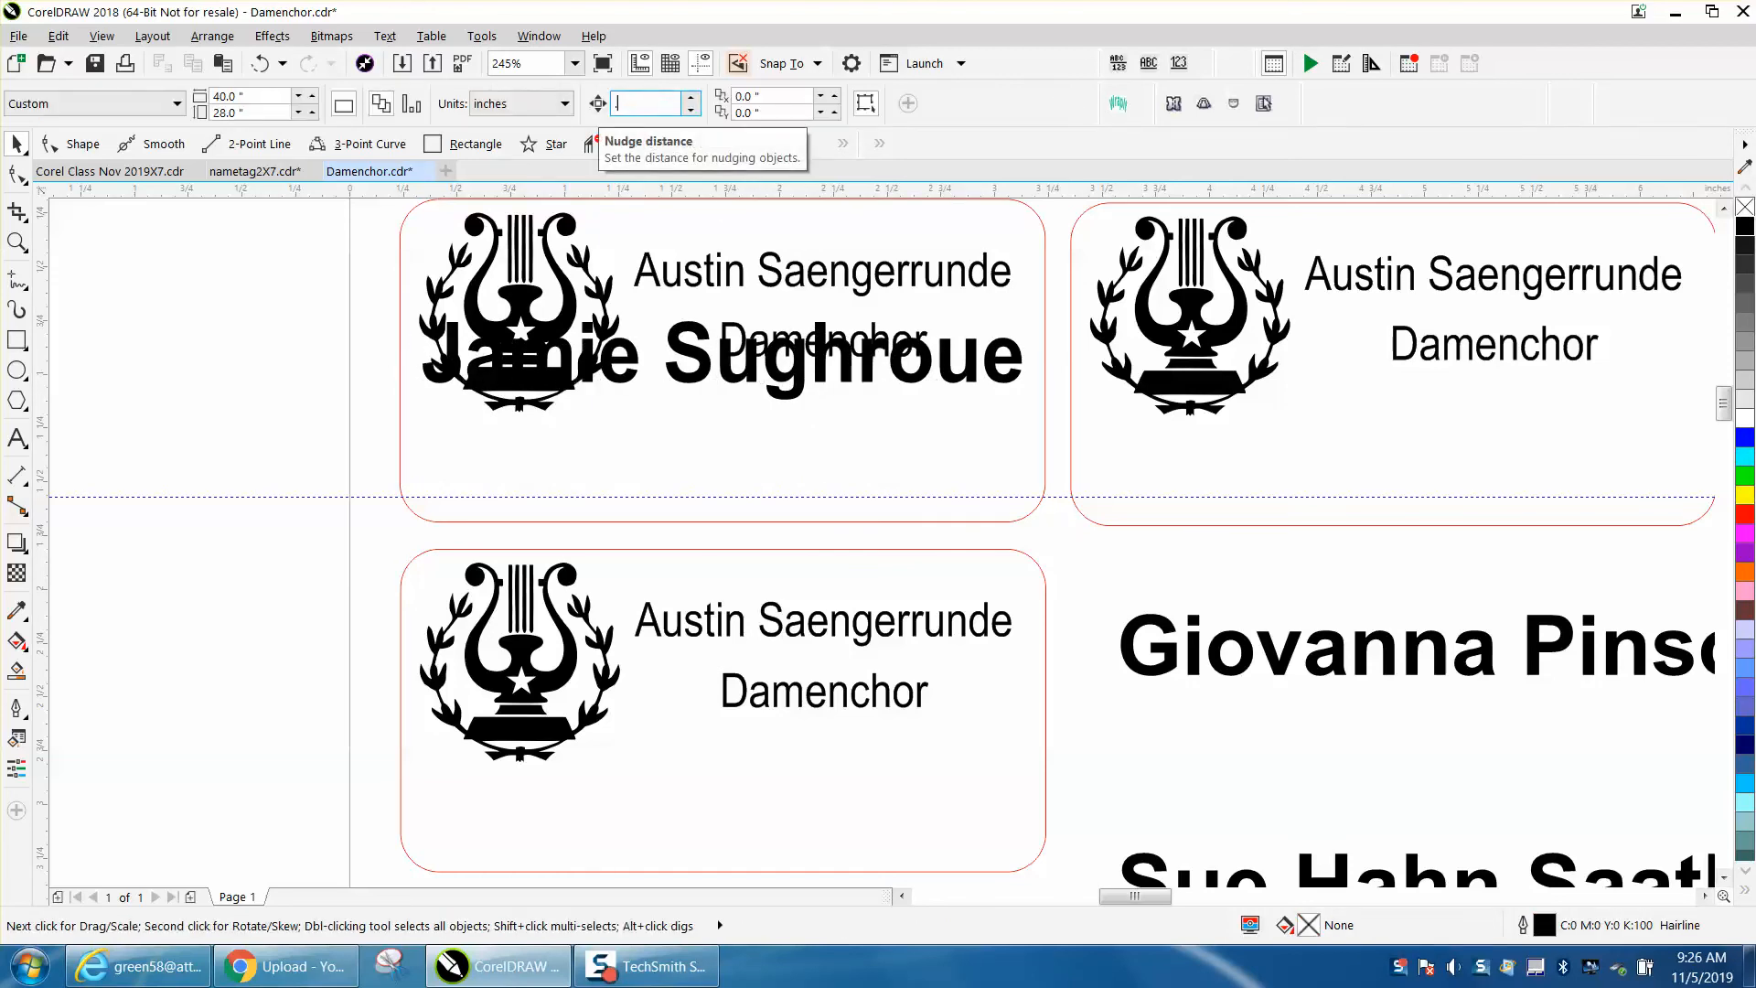
left_click(677, 373)
key("Down")
key("Down")
key("Down")
key("Down")
key("Down")
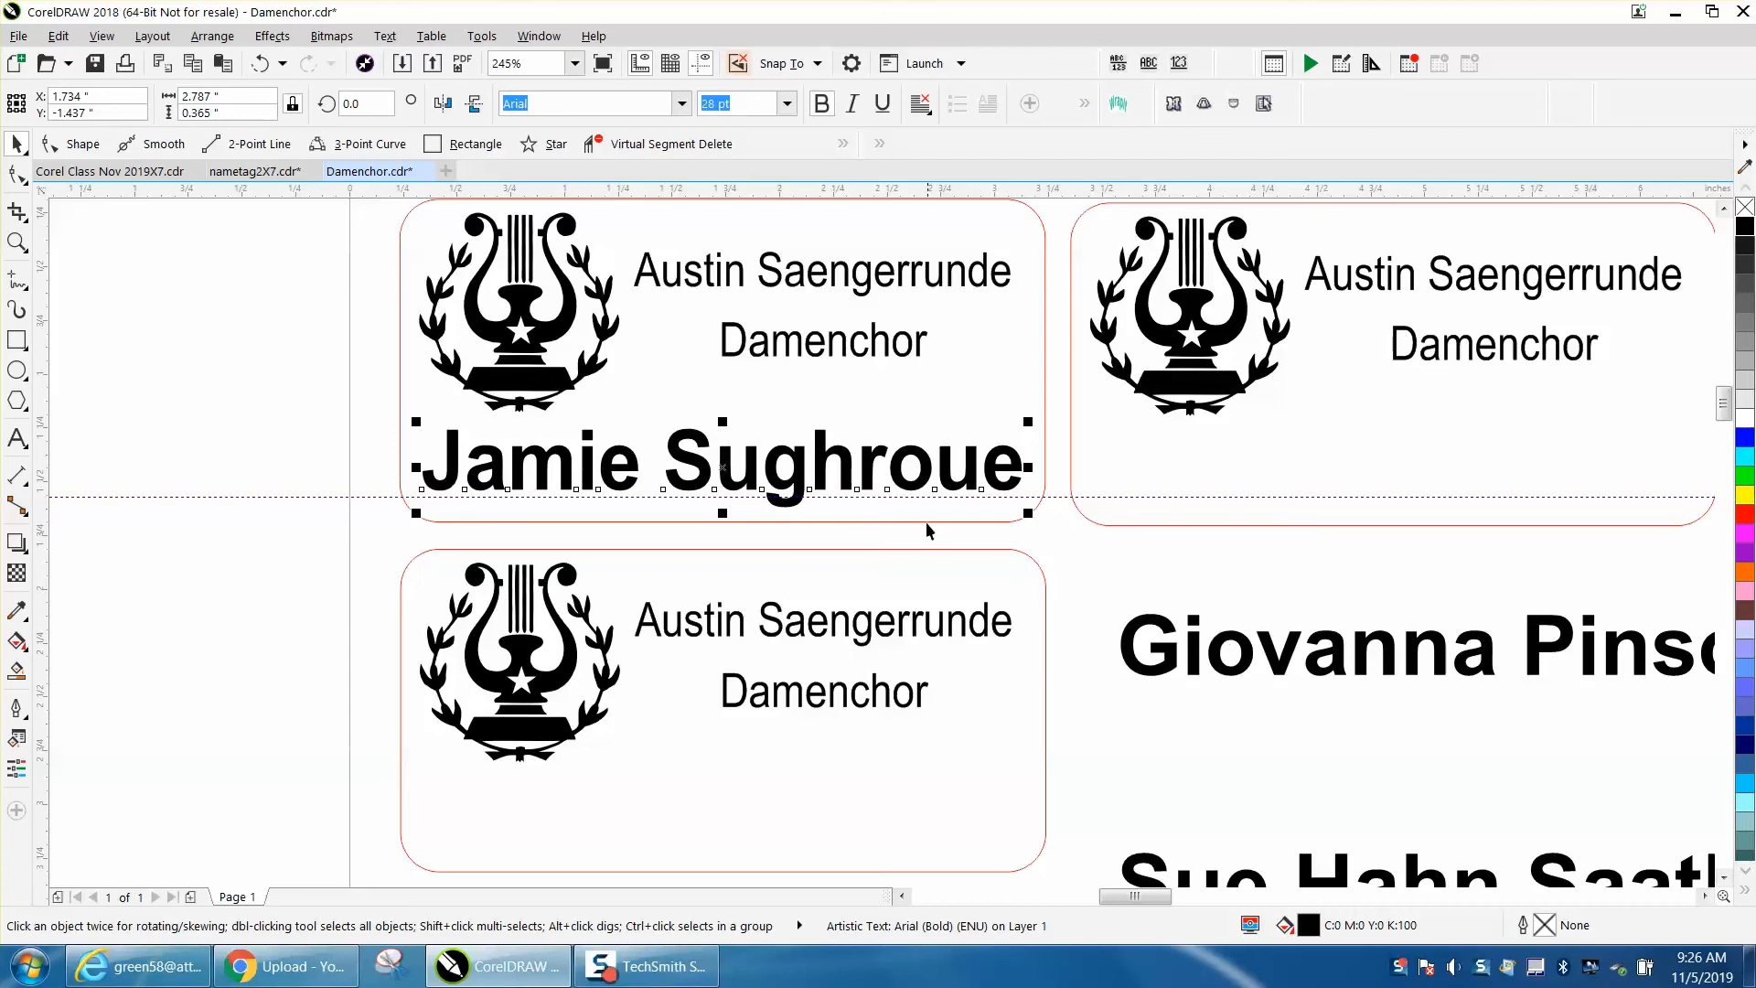
- Move the second new name into the top-right tag and scale it slightly narrower to fit
scroll(926, 529, "down", 3)
left_click(1194, 593)
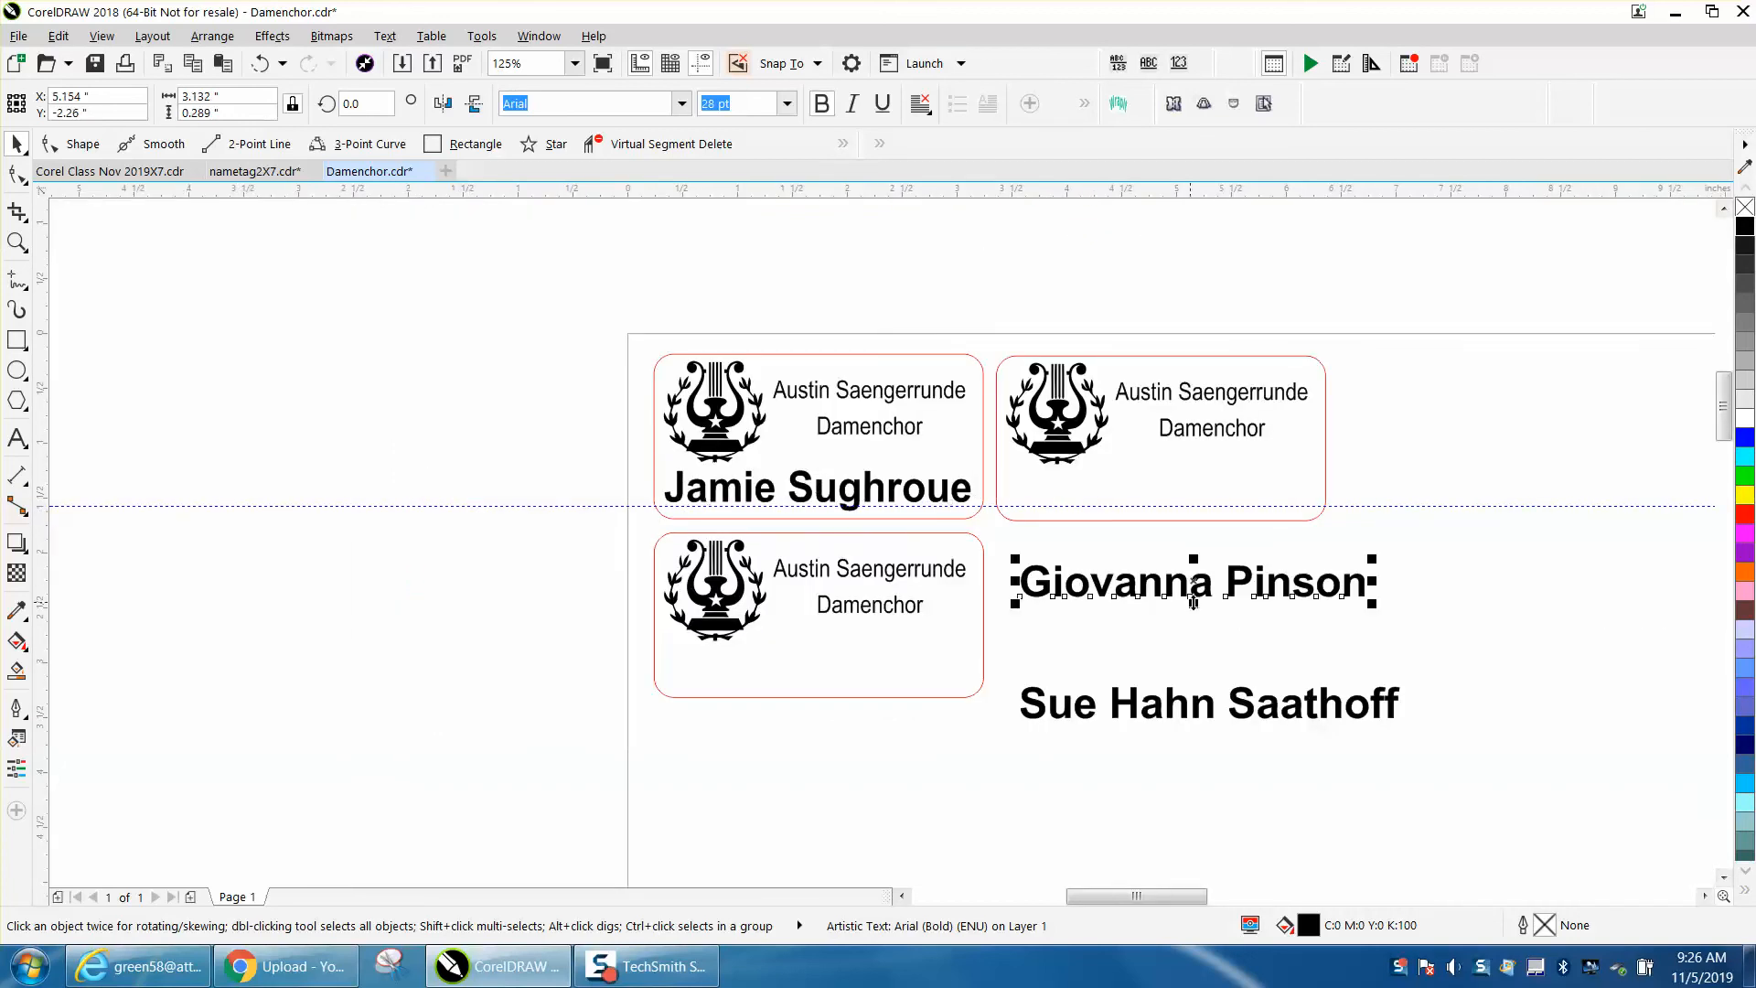
left_click_drag(1194, 599, 1180, 497)
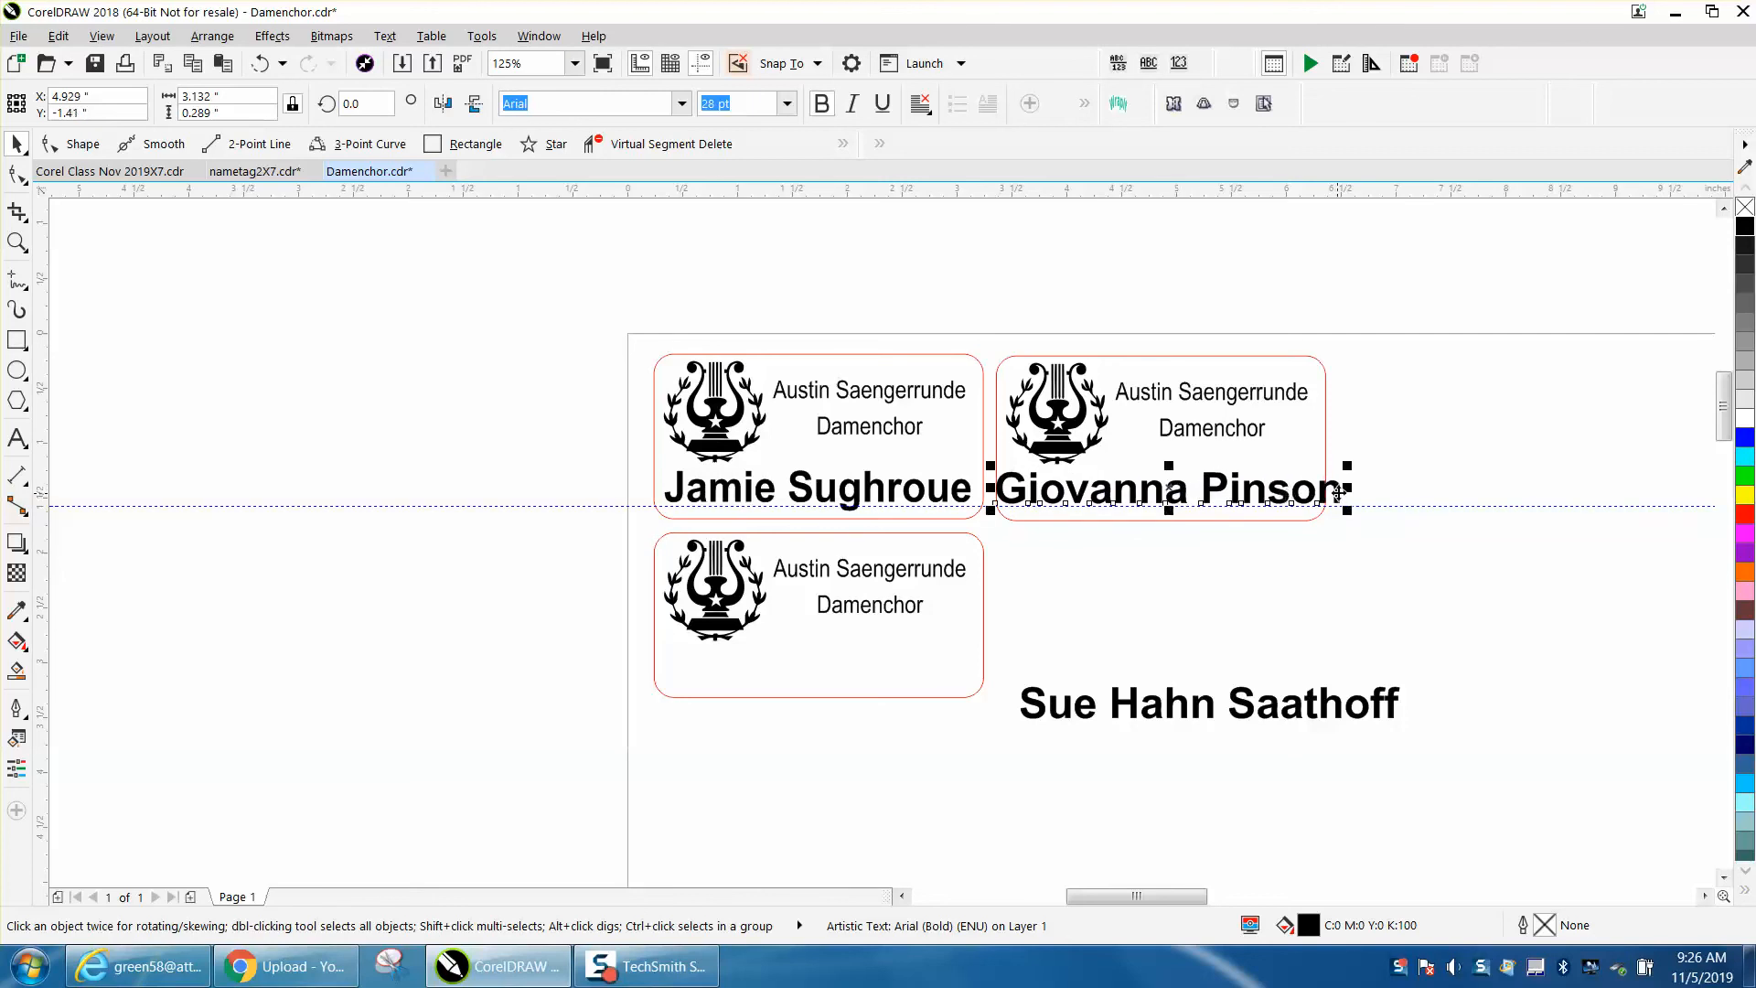
left_click_drag(1348, 488, 1318, 494)
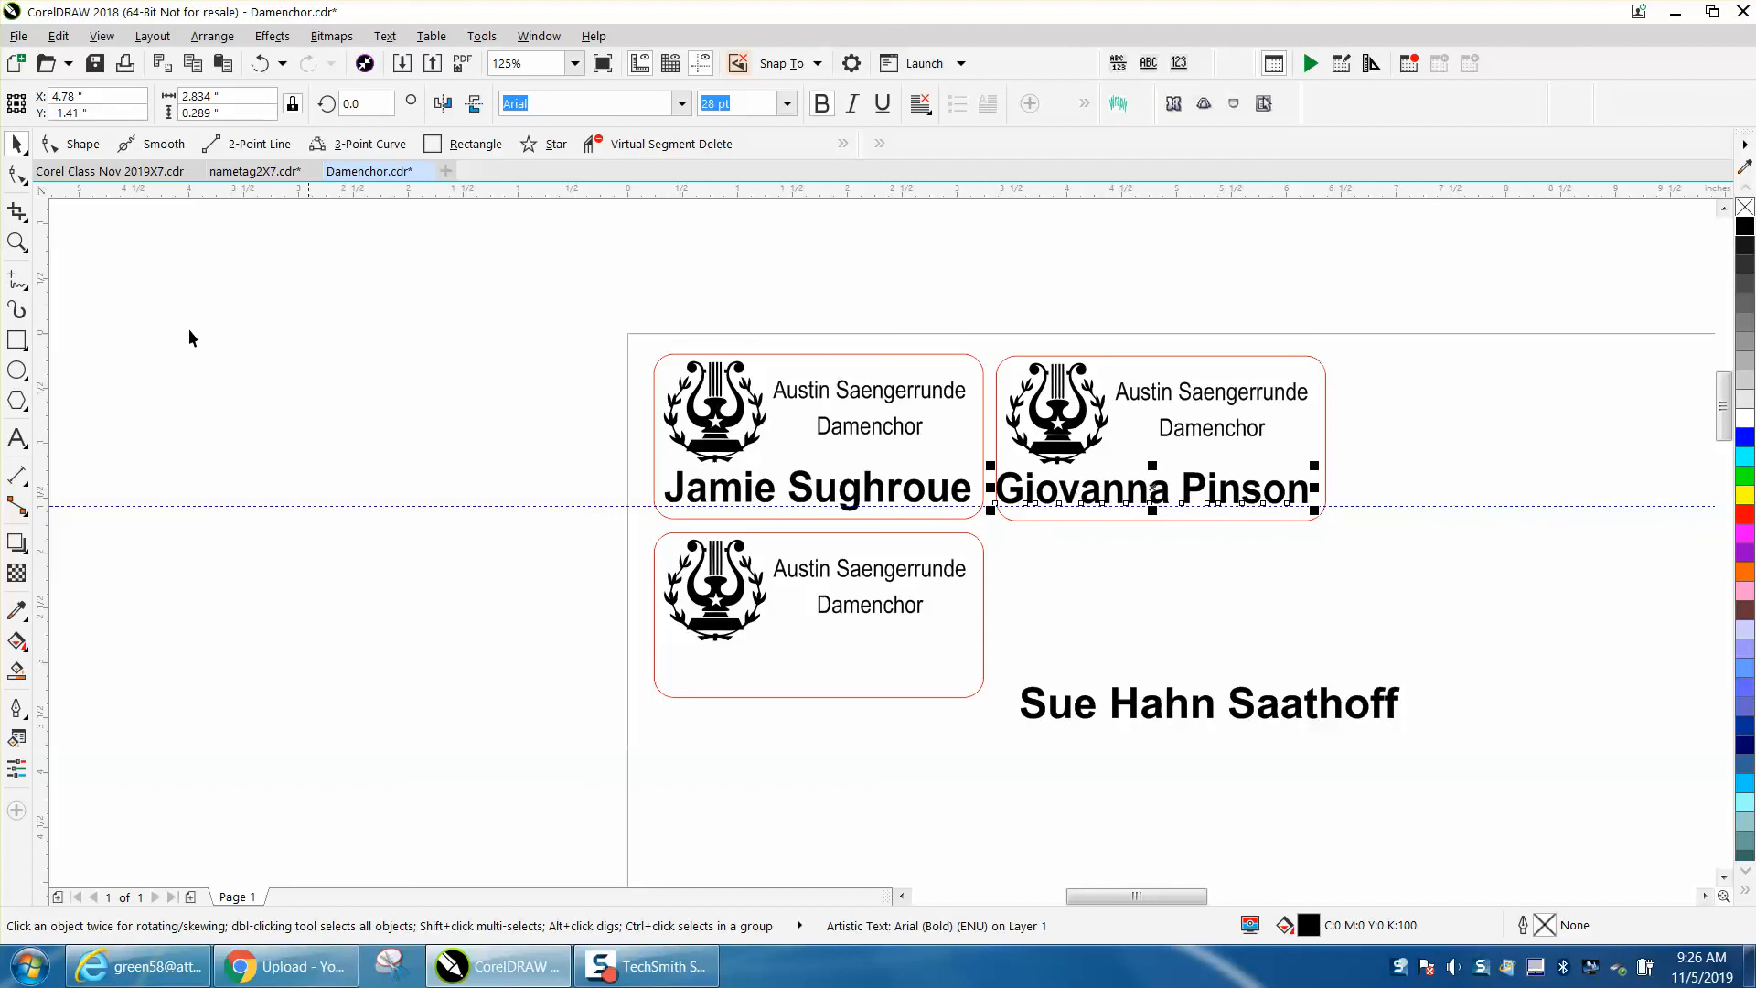
- Center the second new name horizontally and vertically on the top-right tag
left_click(16, 243)
left_click_drag(996, 357, 1521, 635)
left_click(16, 147)
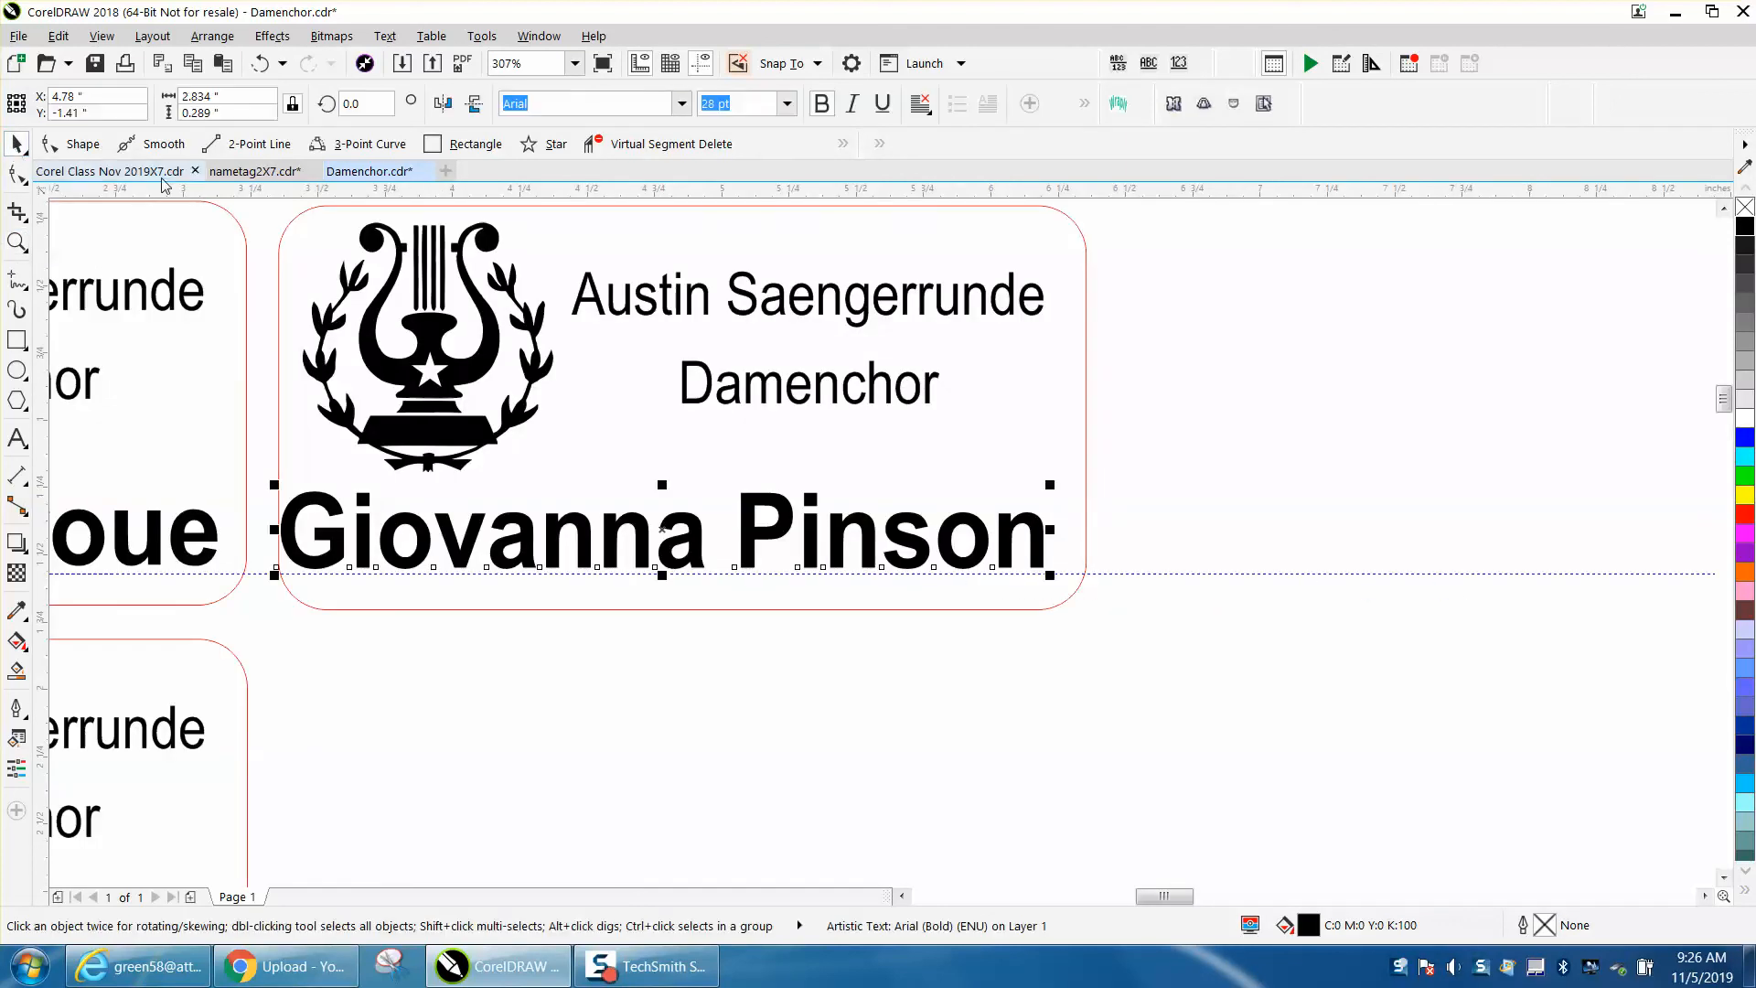
left_click(1088, 343, "shift")
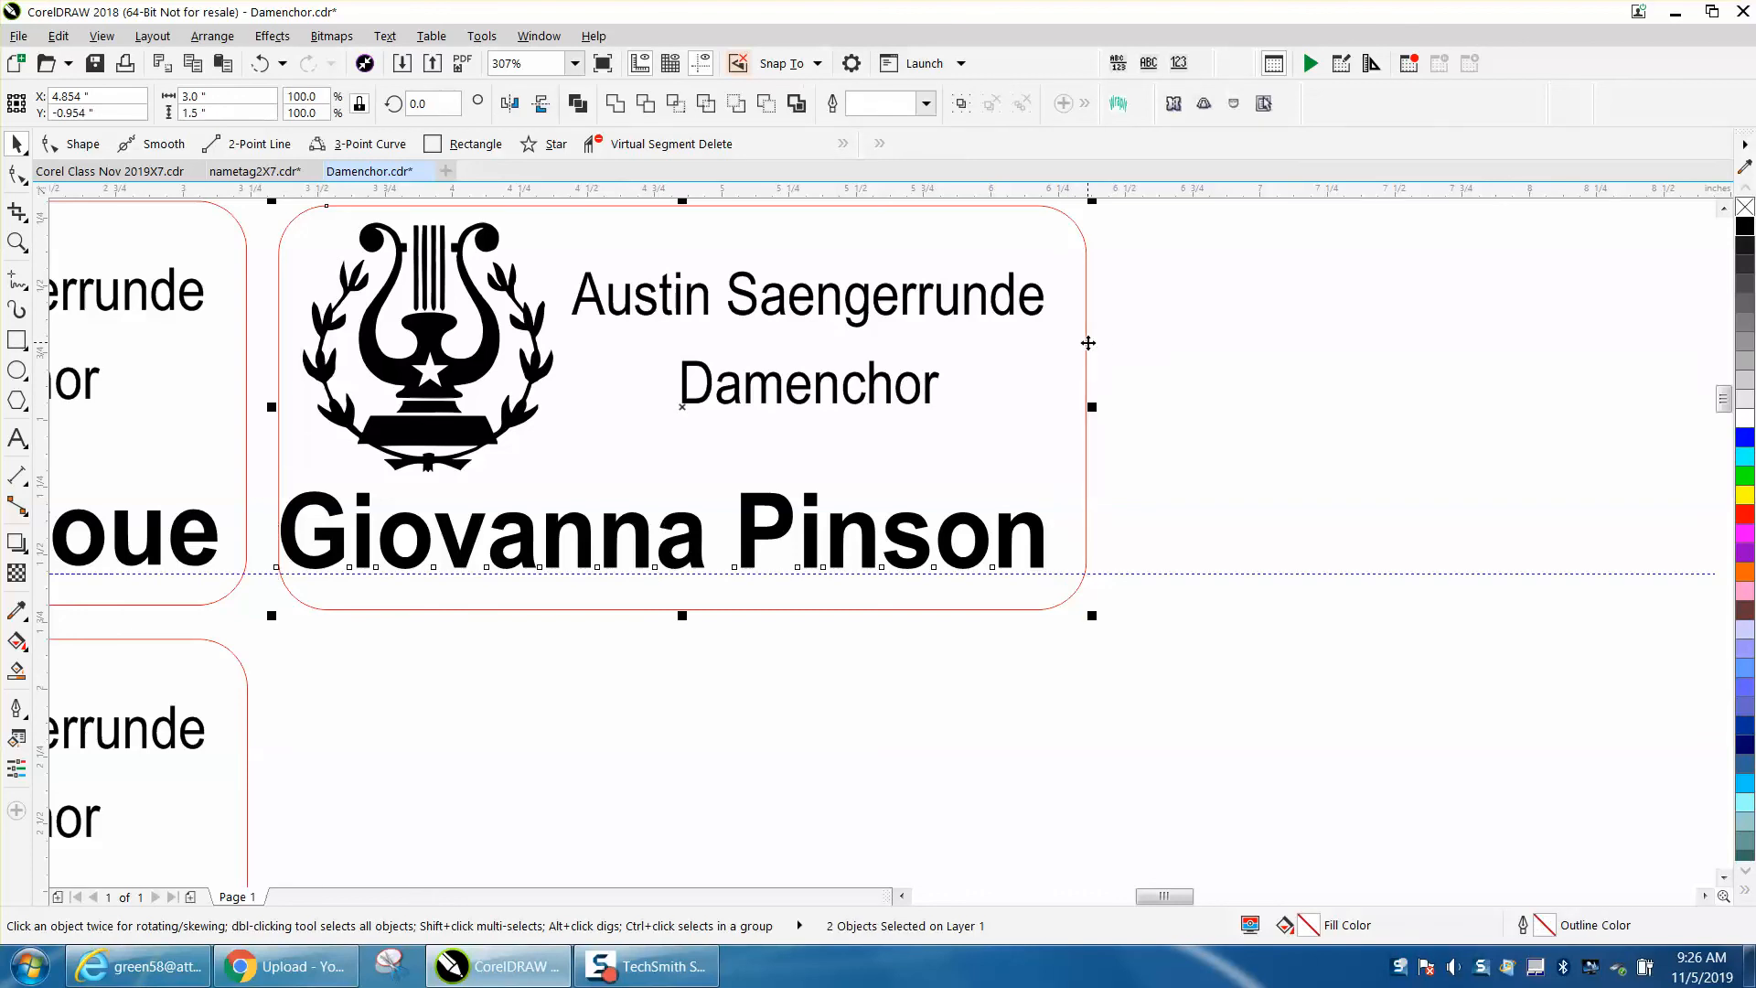
key("e")
key("c")
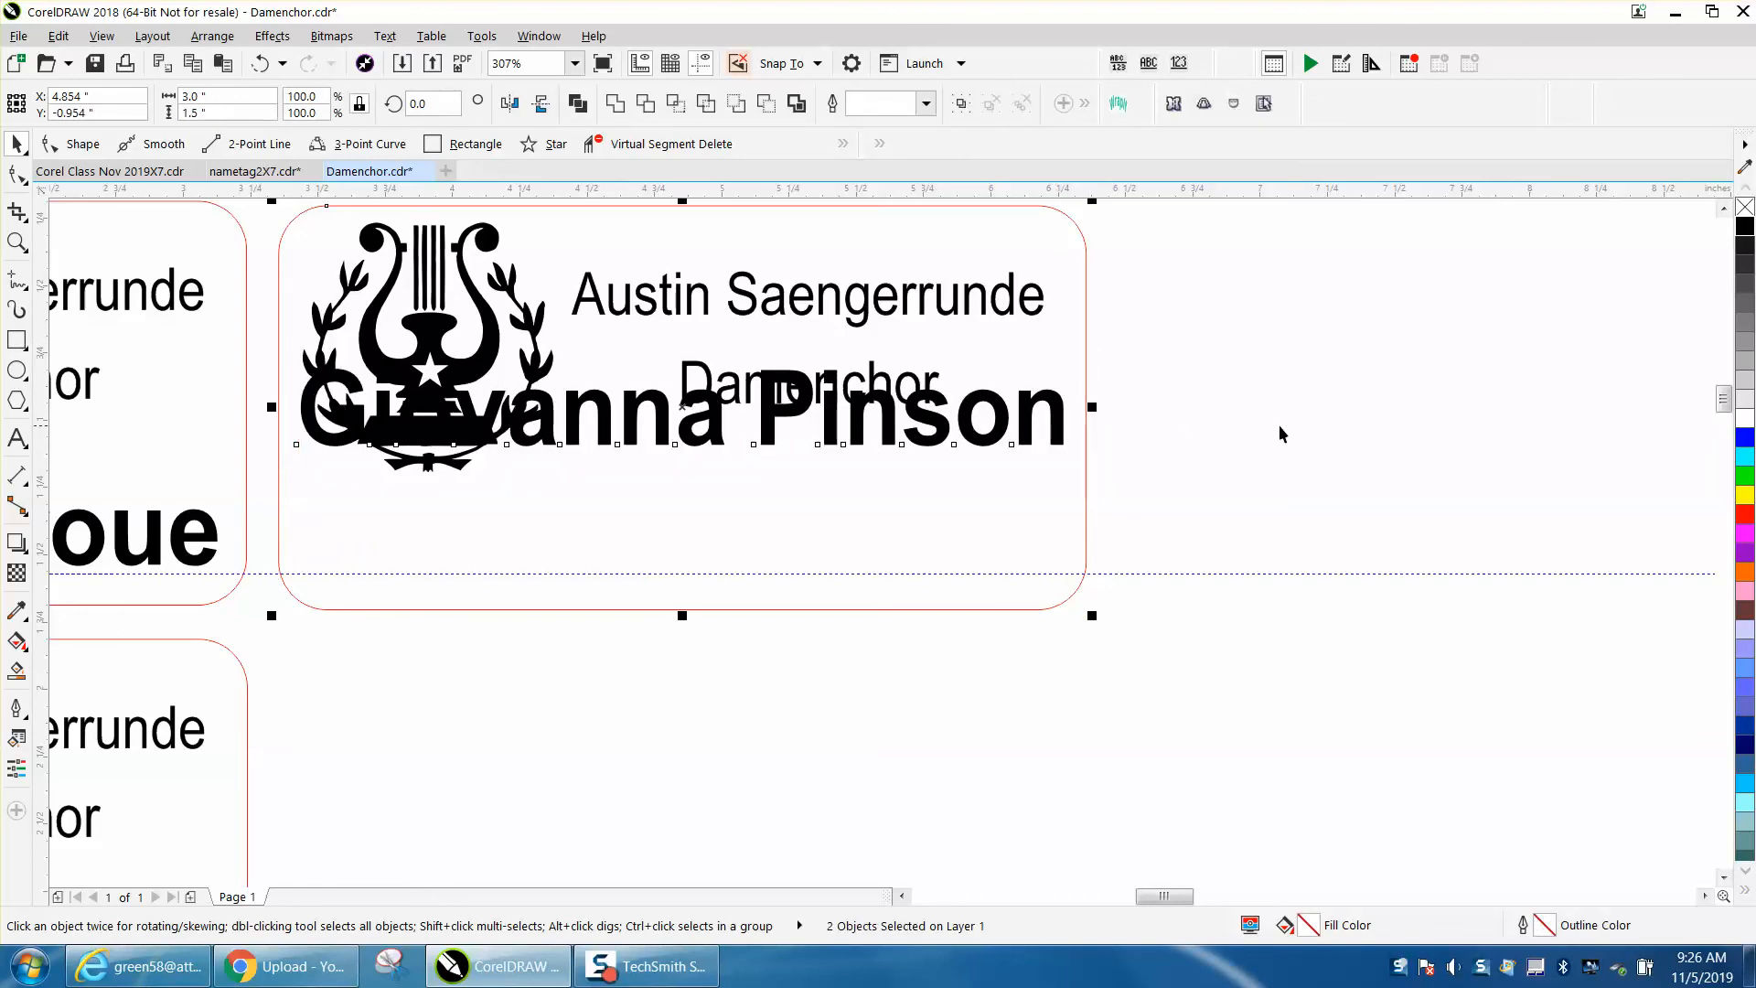
- Nudge the second name down three steps toward the guideline
left_click(1147, 435)
left_click(1060, 424)
key("Down")
key("Down")
key("Down")
key("Down")
key("Down")
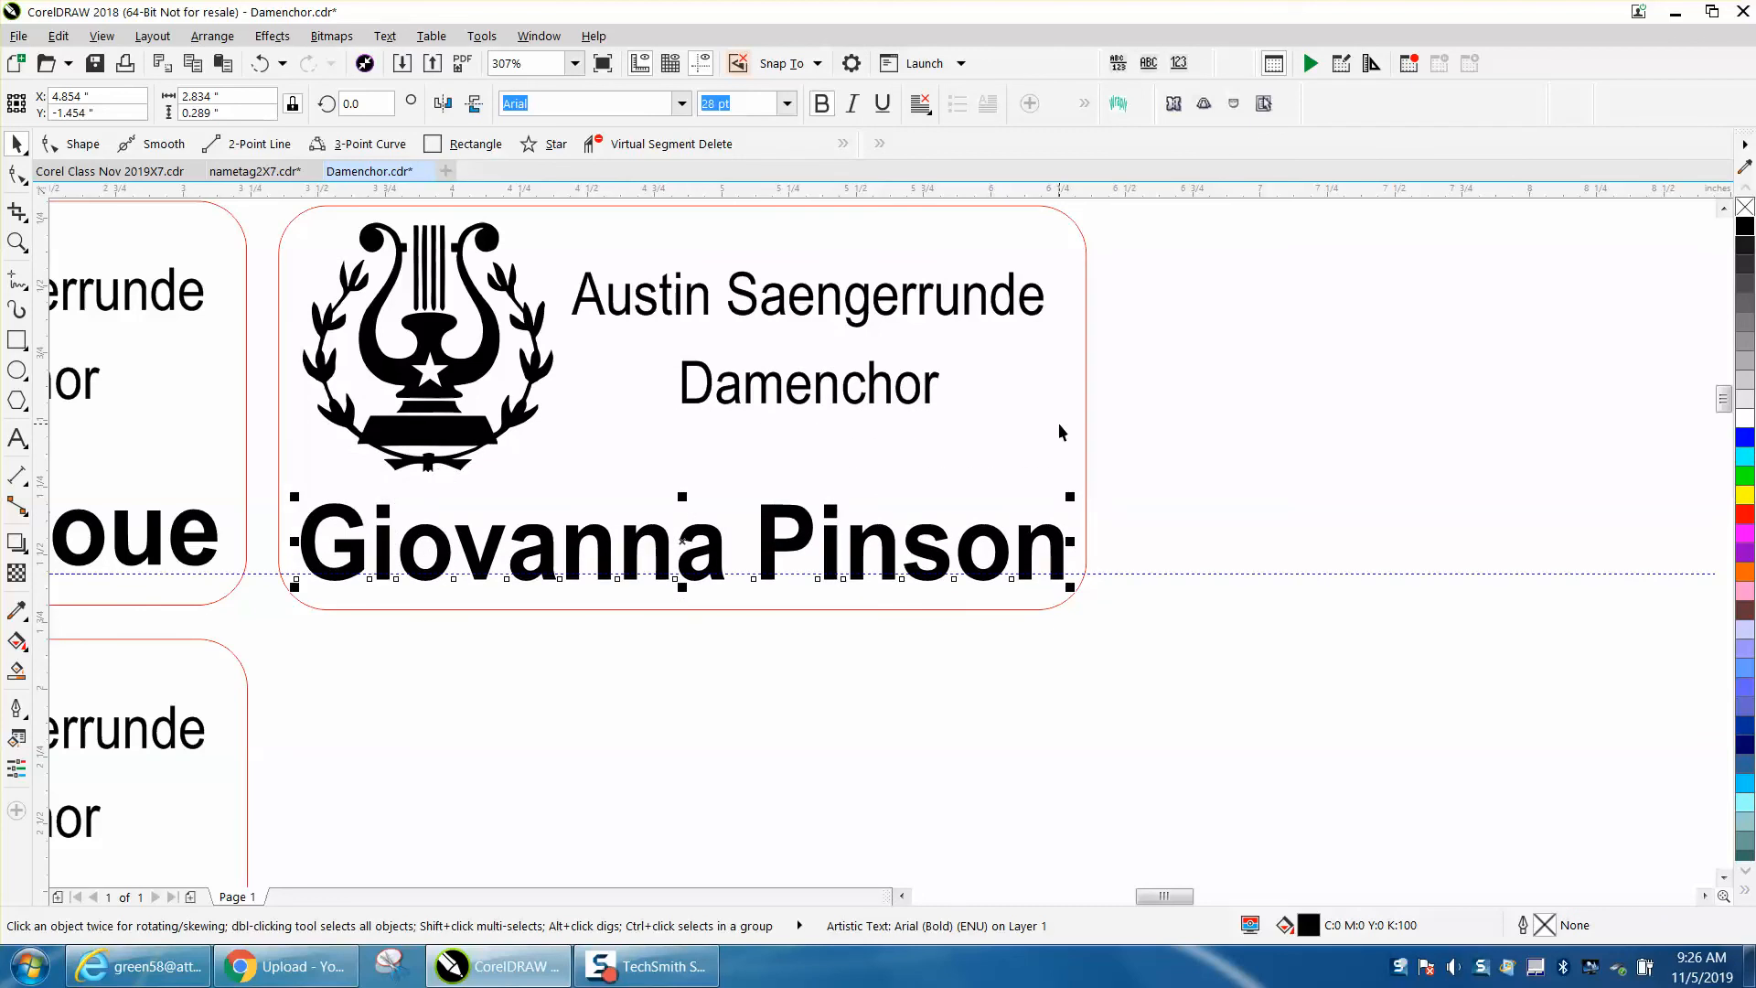
- Move the third new name into the bottom-left tag and scale it slightly narrower to fit
scroll(1091, 547, "down", 3)
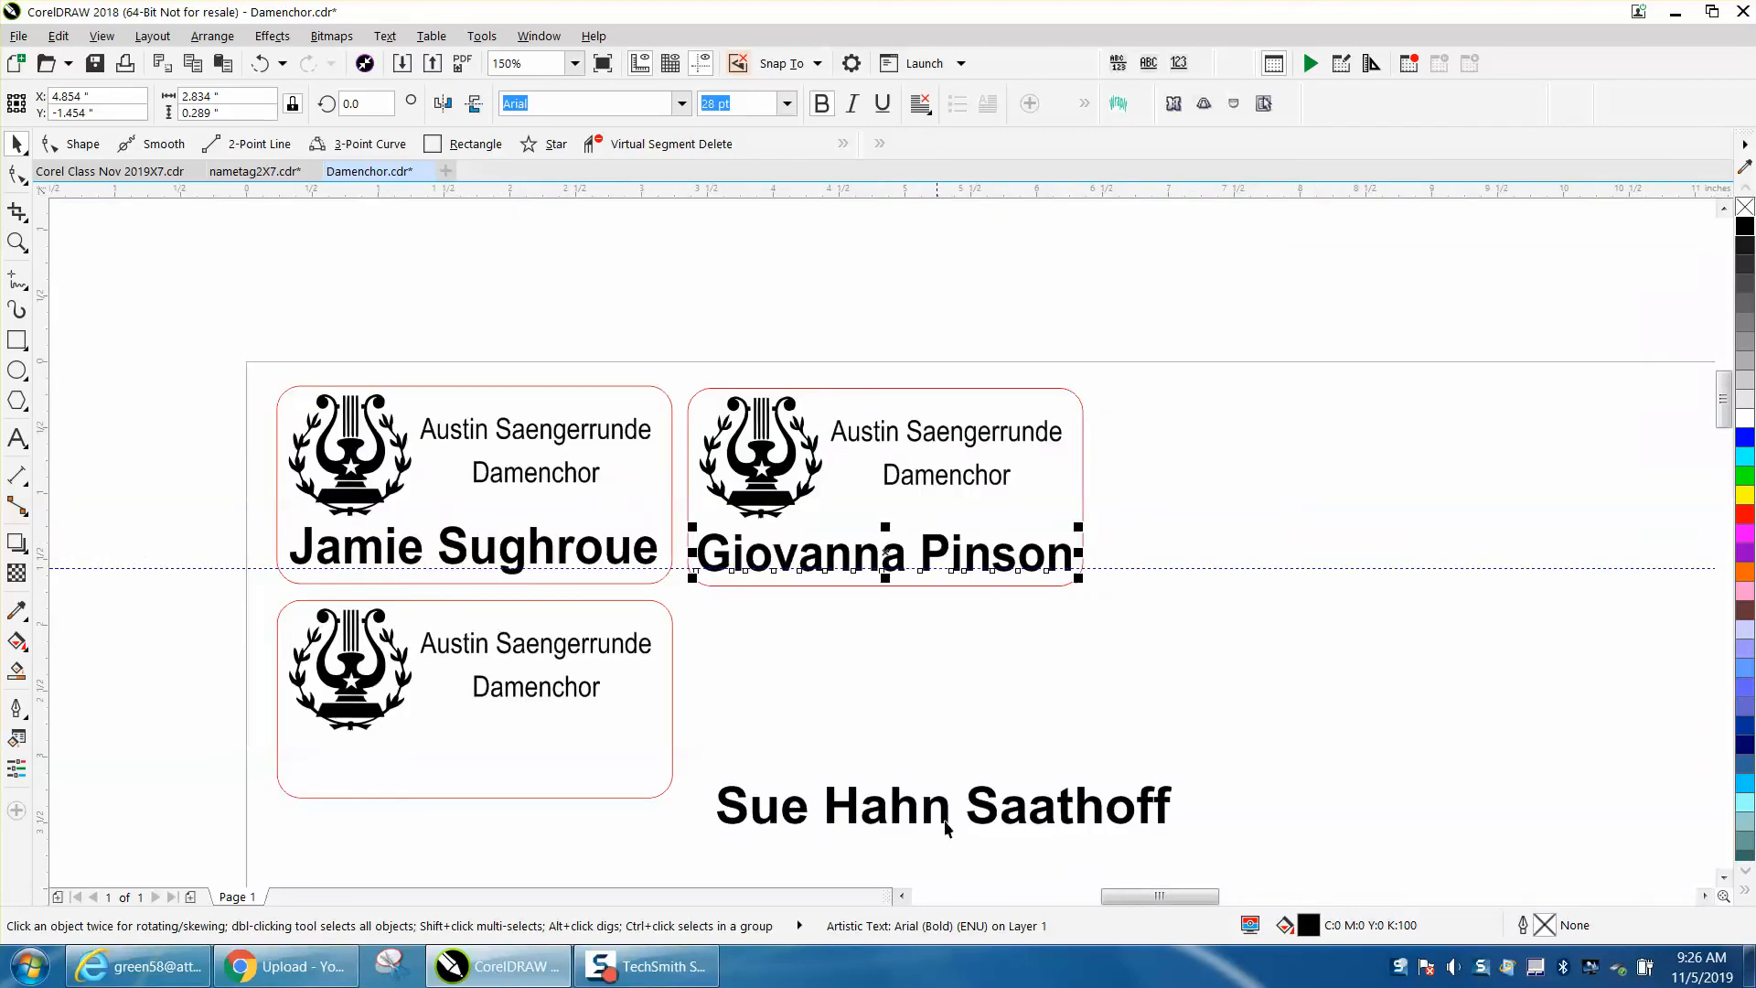
left_click_drag(954, 820, 506, 774)
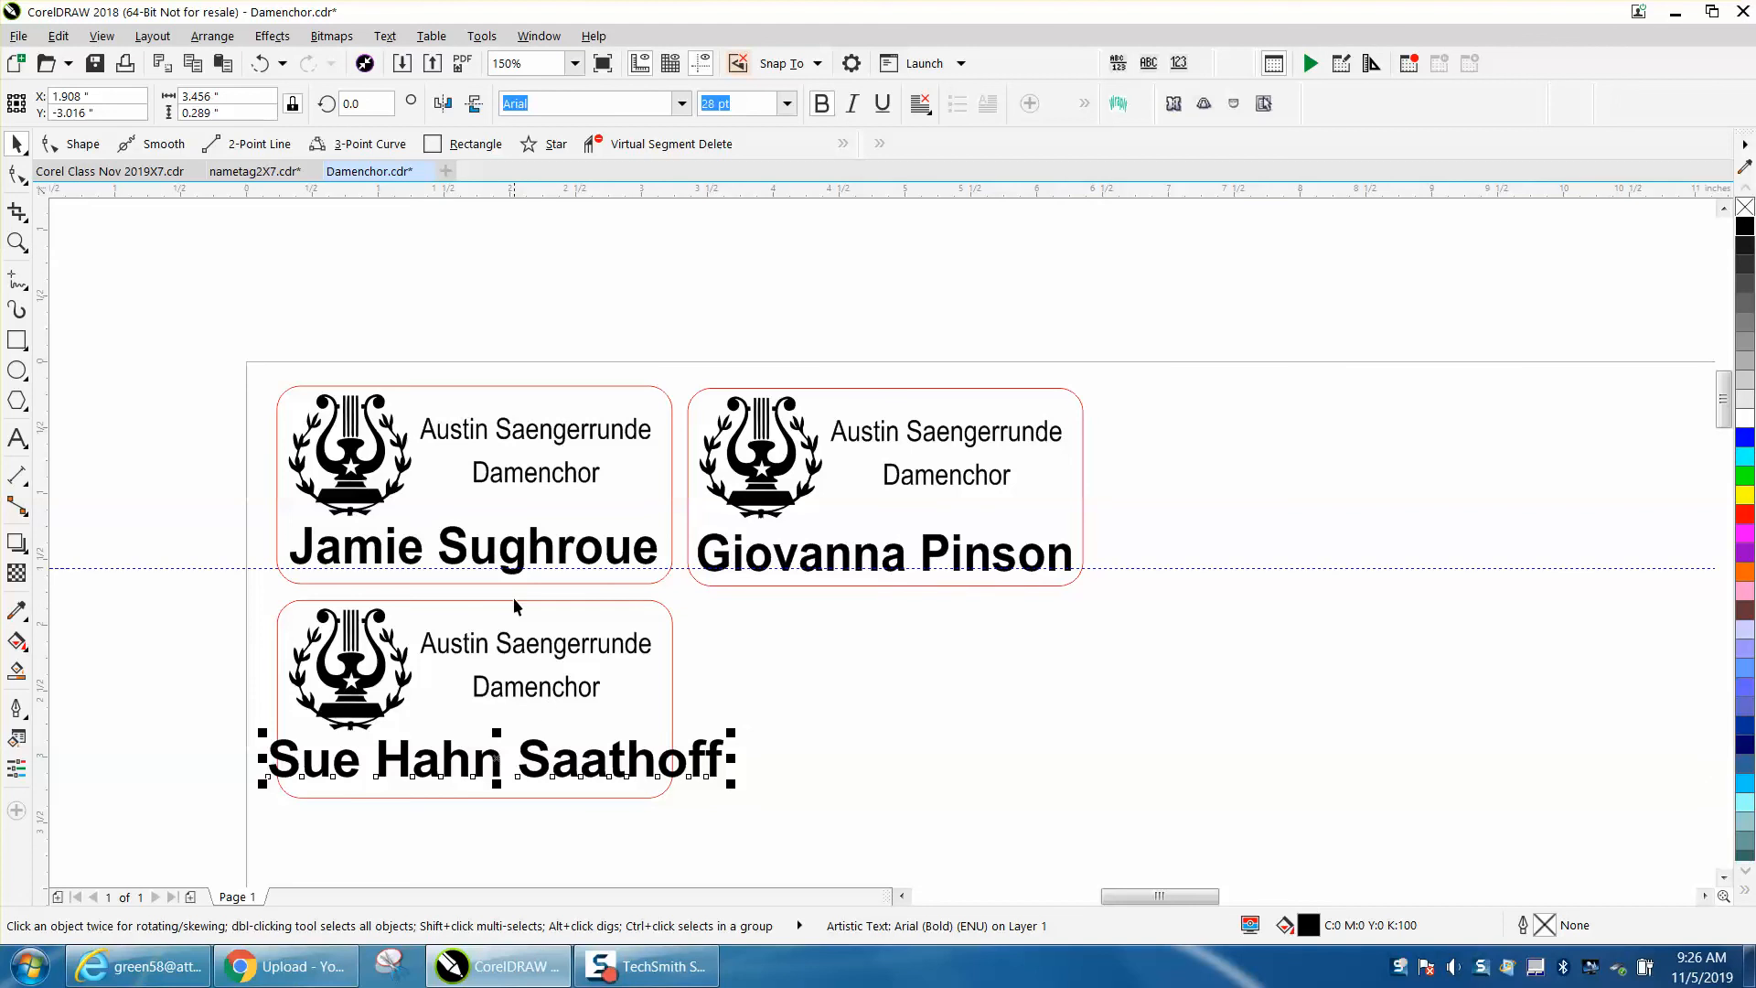
left_click_drag(730, 759, 668, 765)
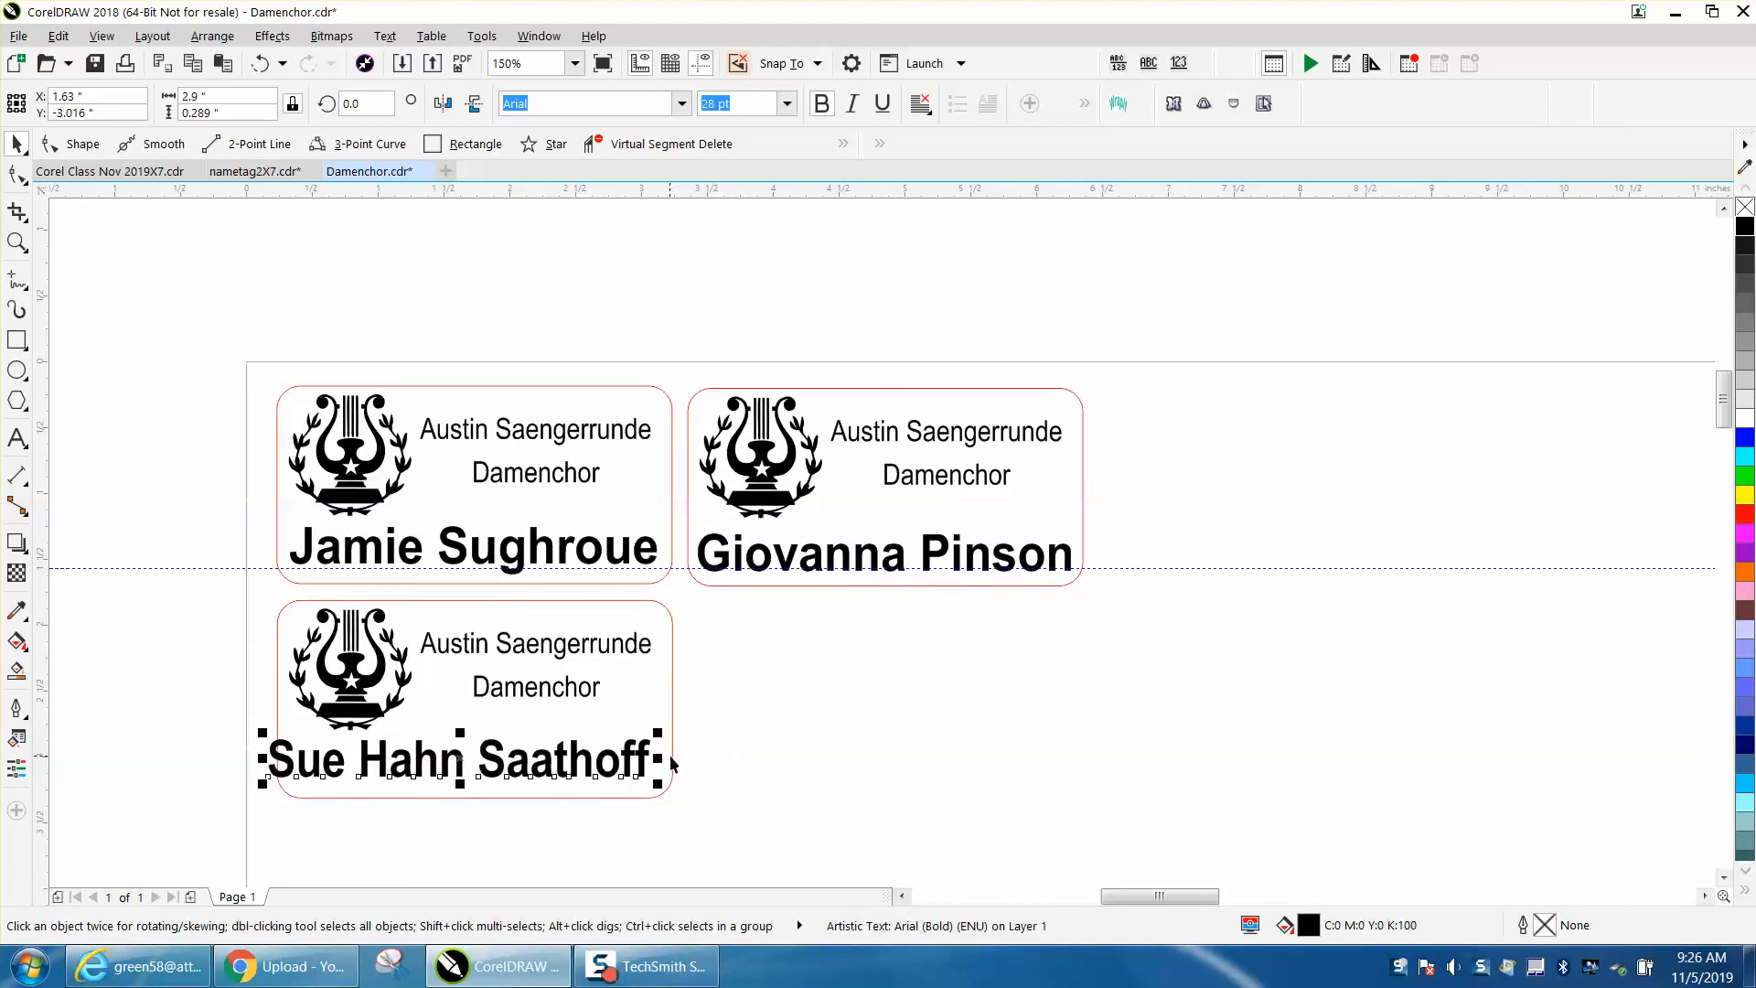
- Center the third new name horizontally and vertically on the bottom-left tag
left_click(672, 709, "shift")
key("e")
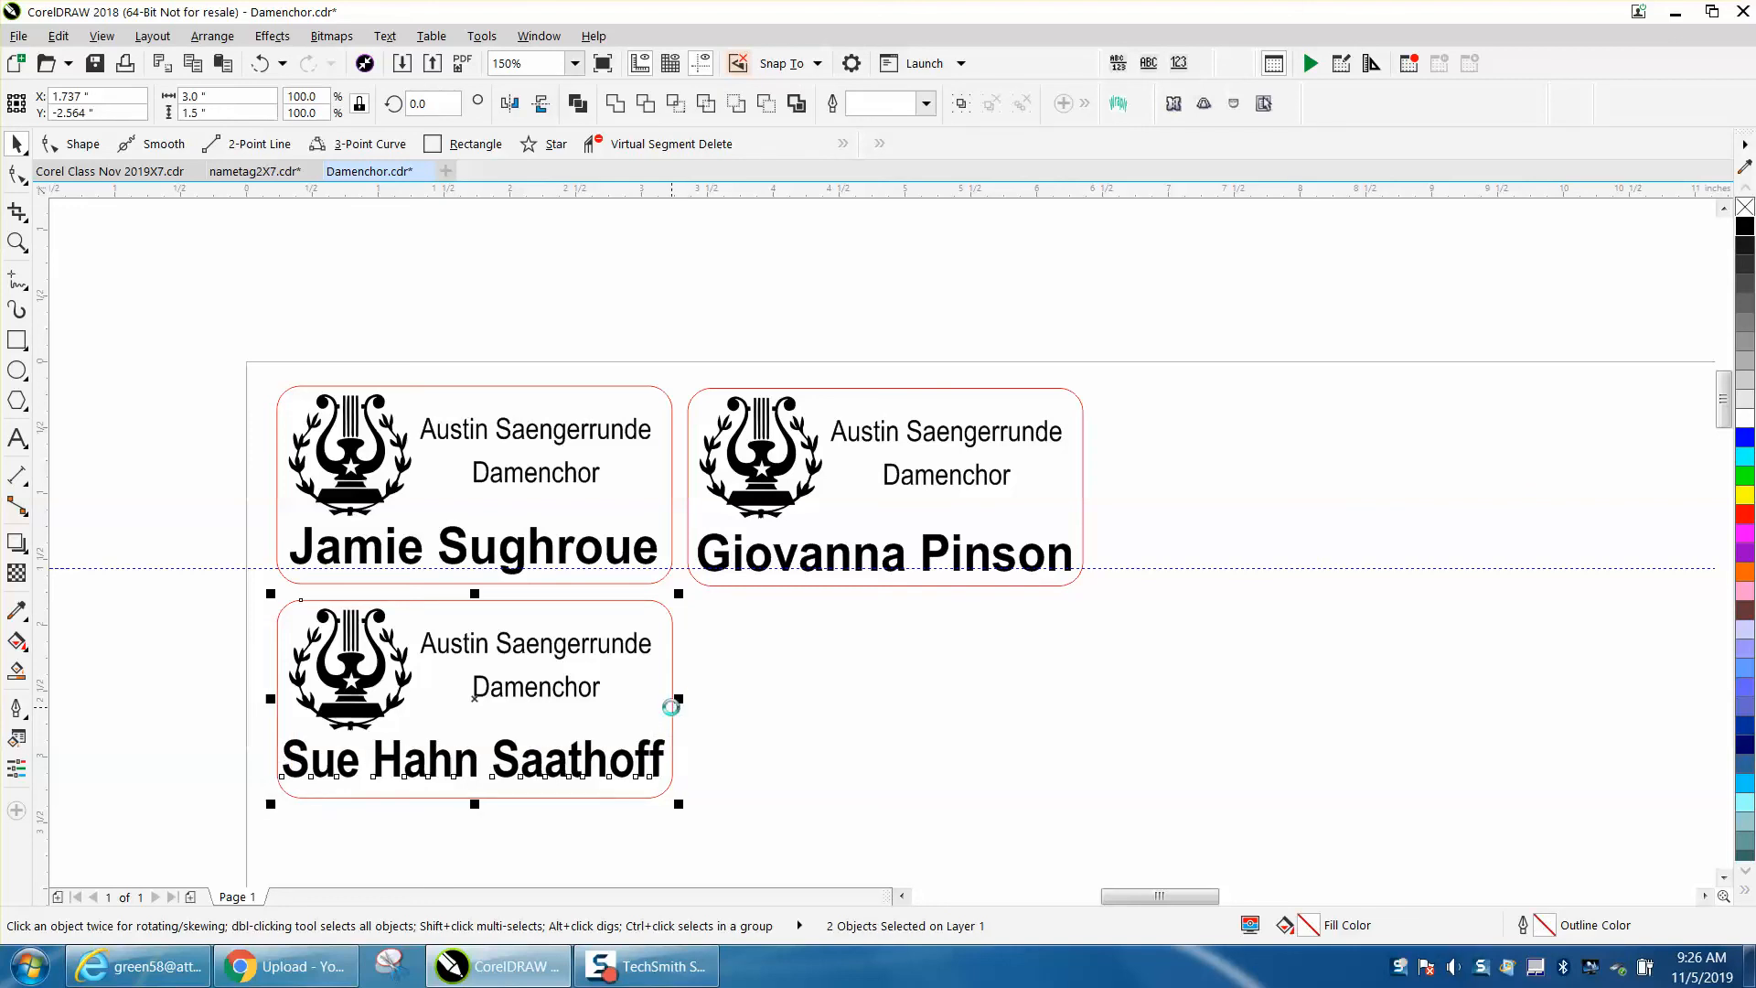
key("c")
key("Escape")
- Nudge the third name down four steps toward the tag's lower edge
left_click(658, 711)
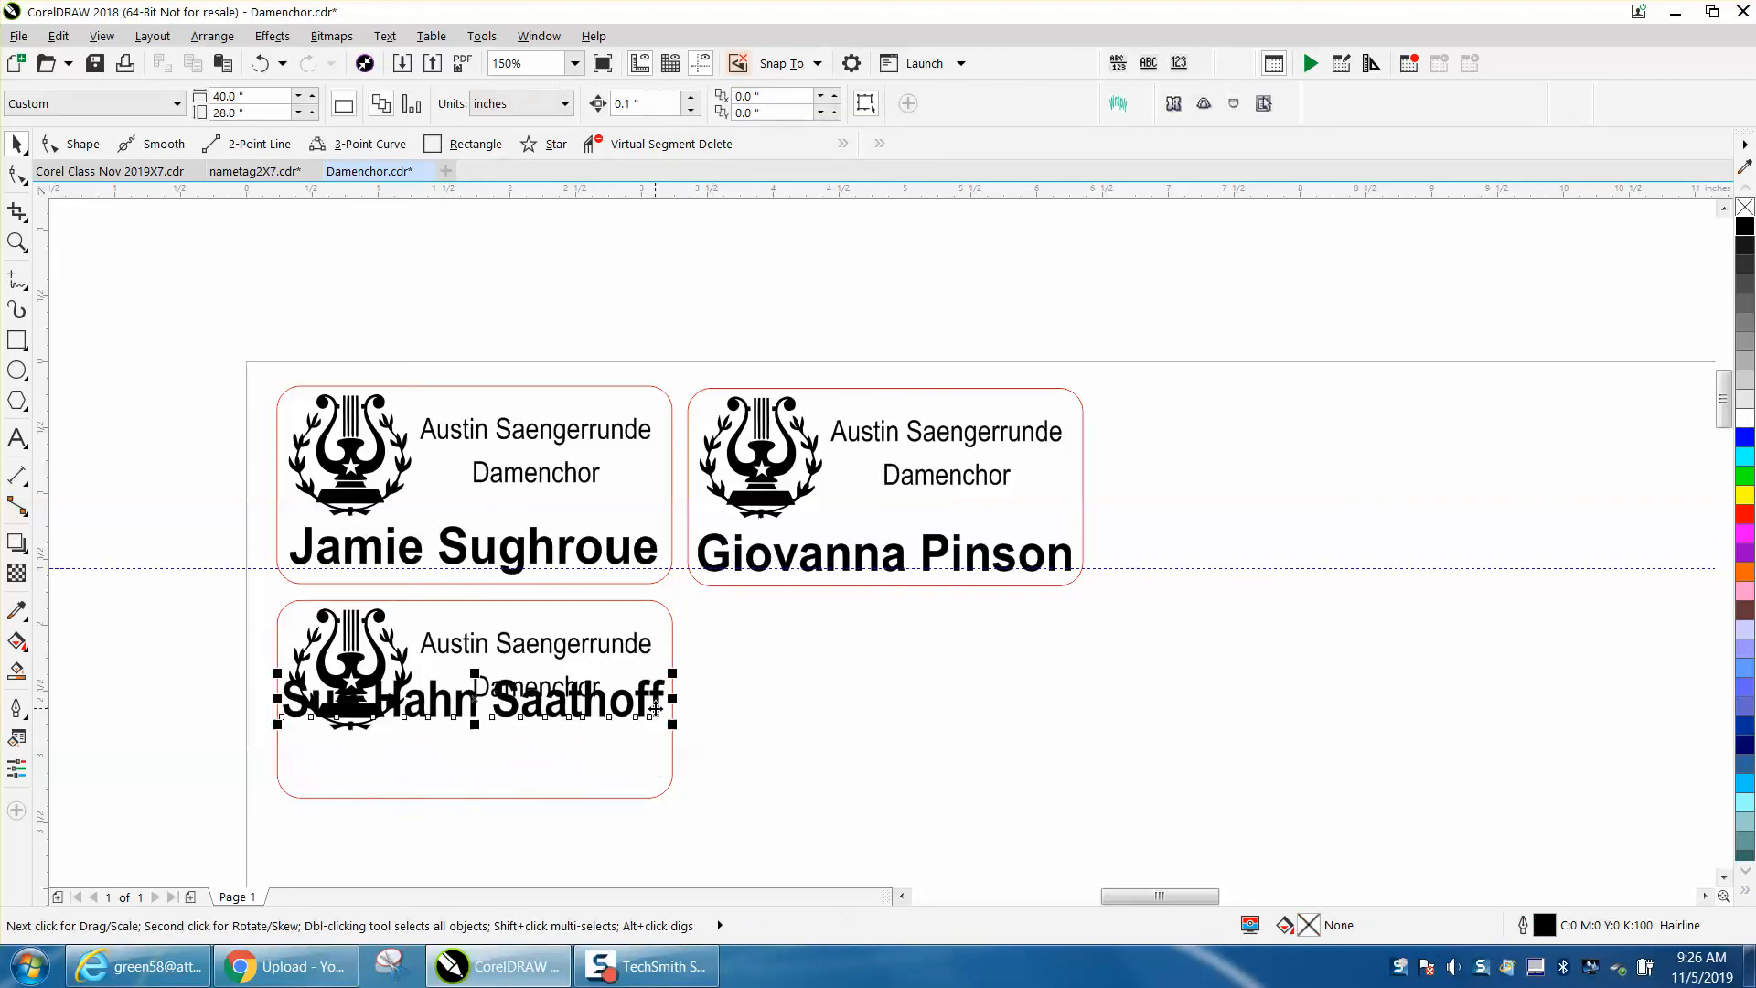
key("Down")
key("Down")
key("Down")
key("Down")
key("Down")
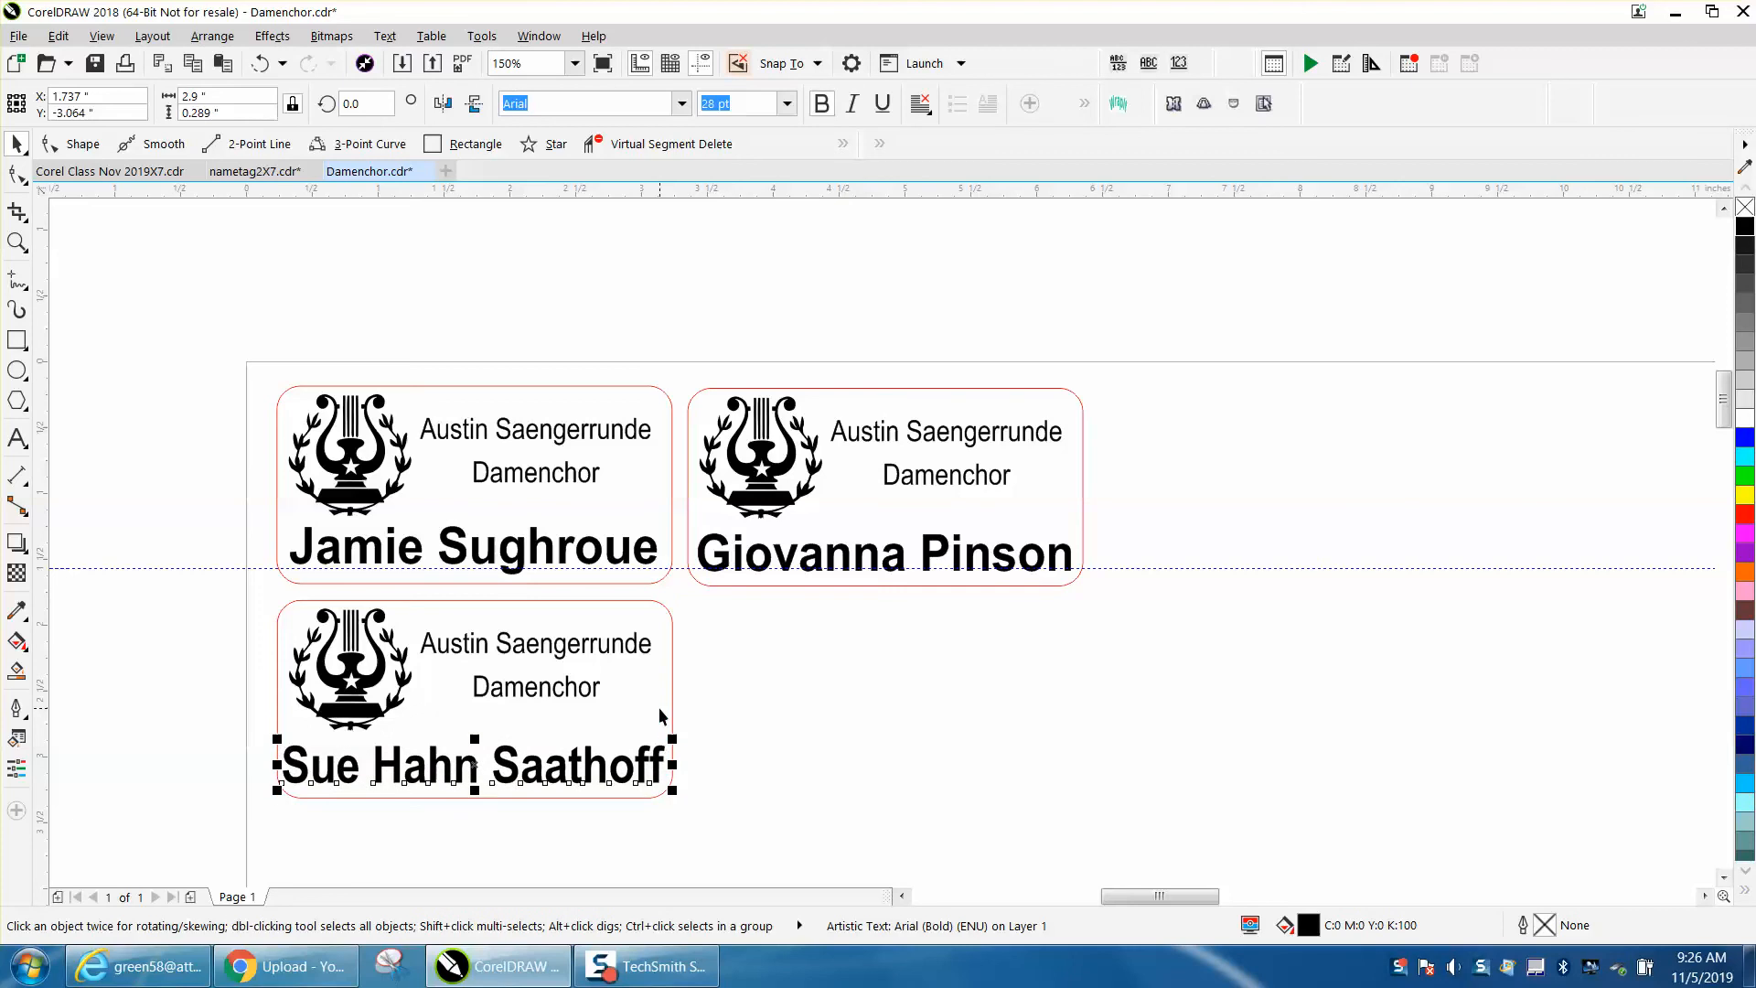
- Lower the nudge distance and nudge the top-left tag's name down three small steps
left_click(16, 242)
left_click_drag(223, 455, 1183, 657)
left_click(18, 146)
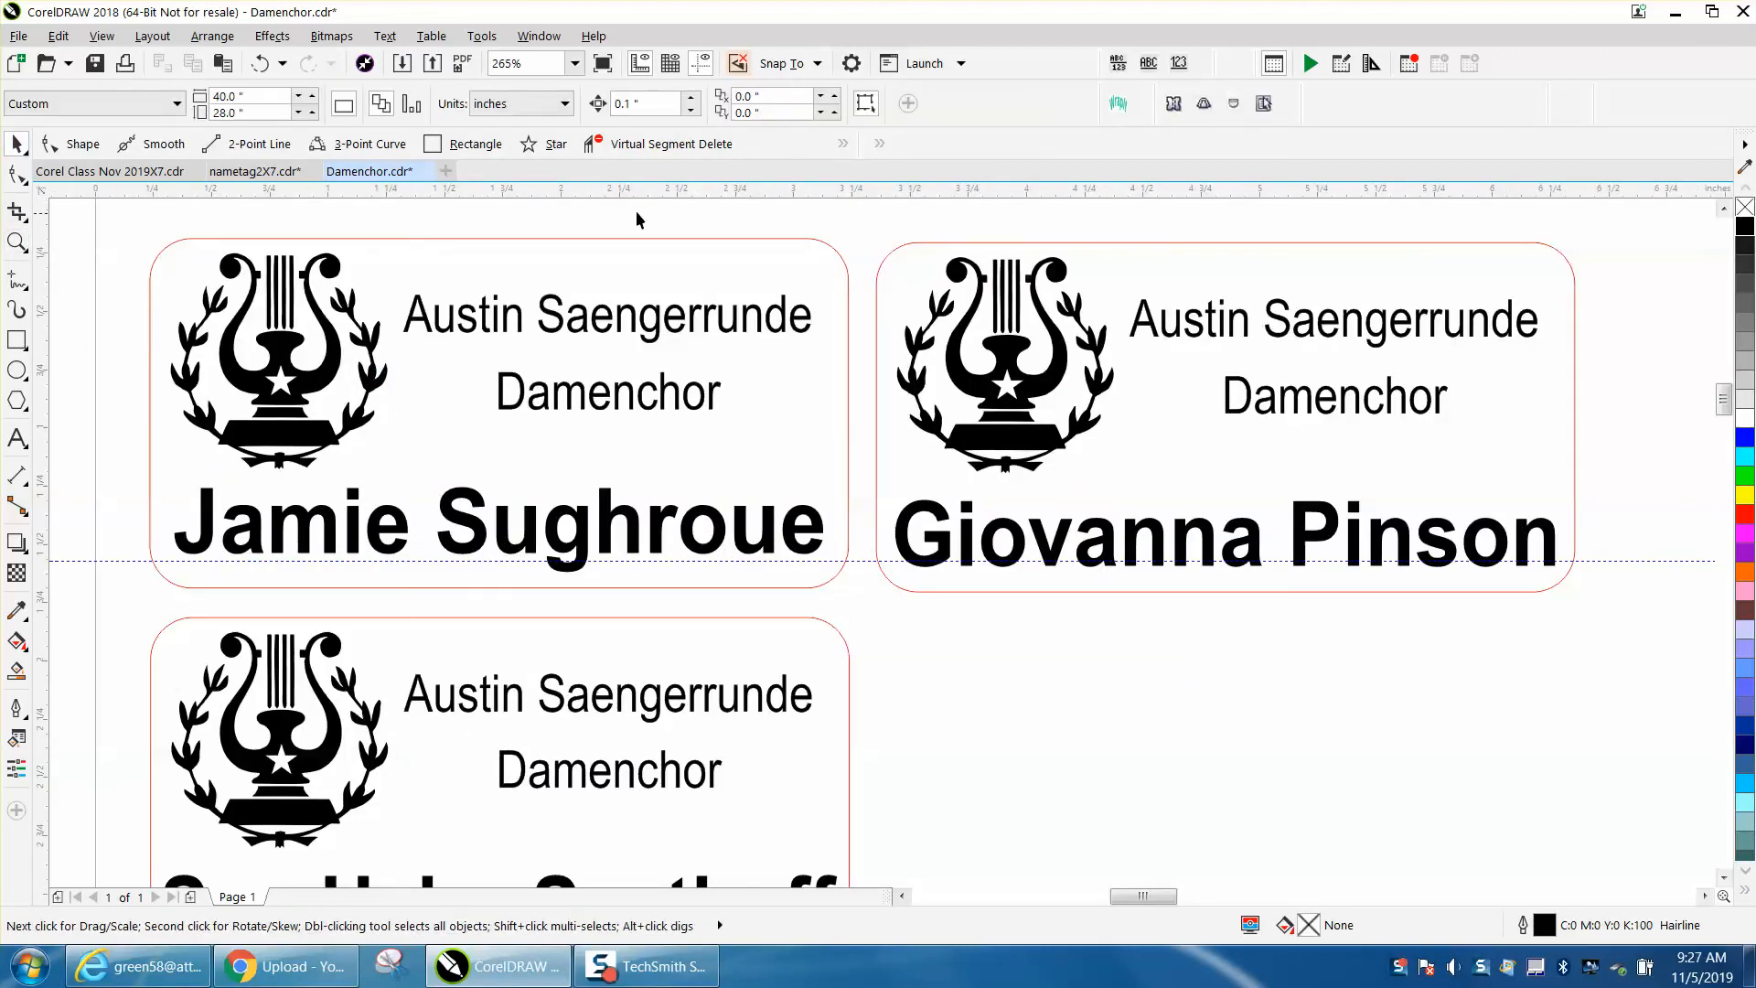
left_click(645, 104)
type(".0")
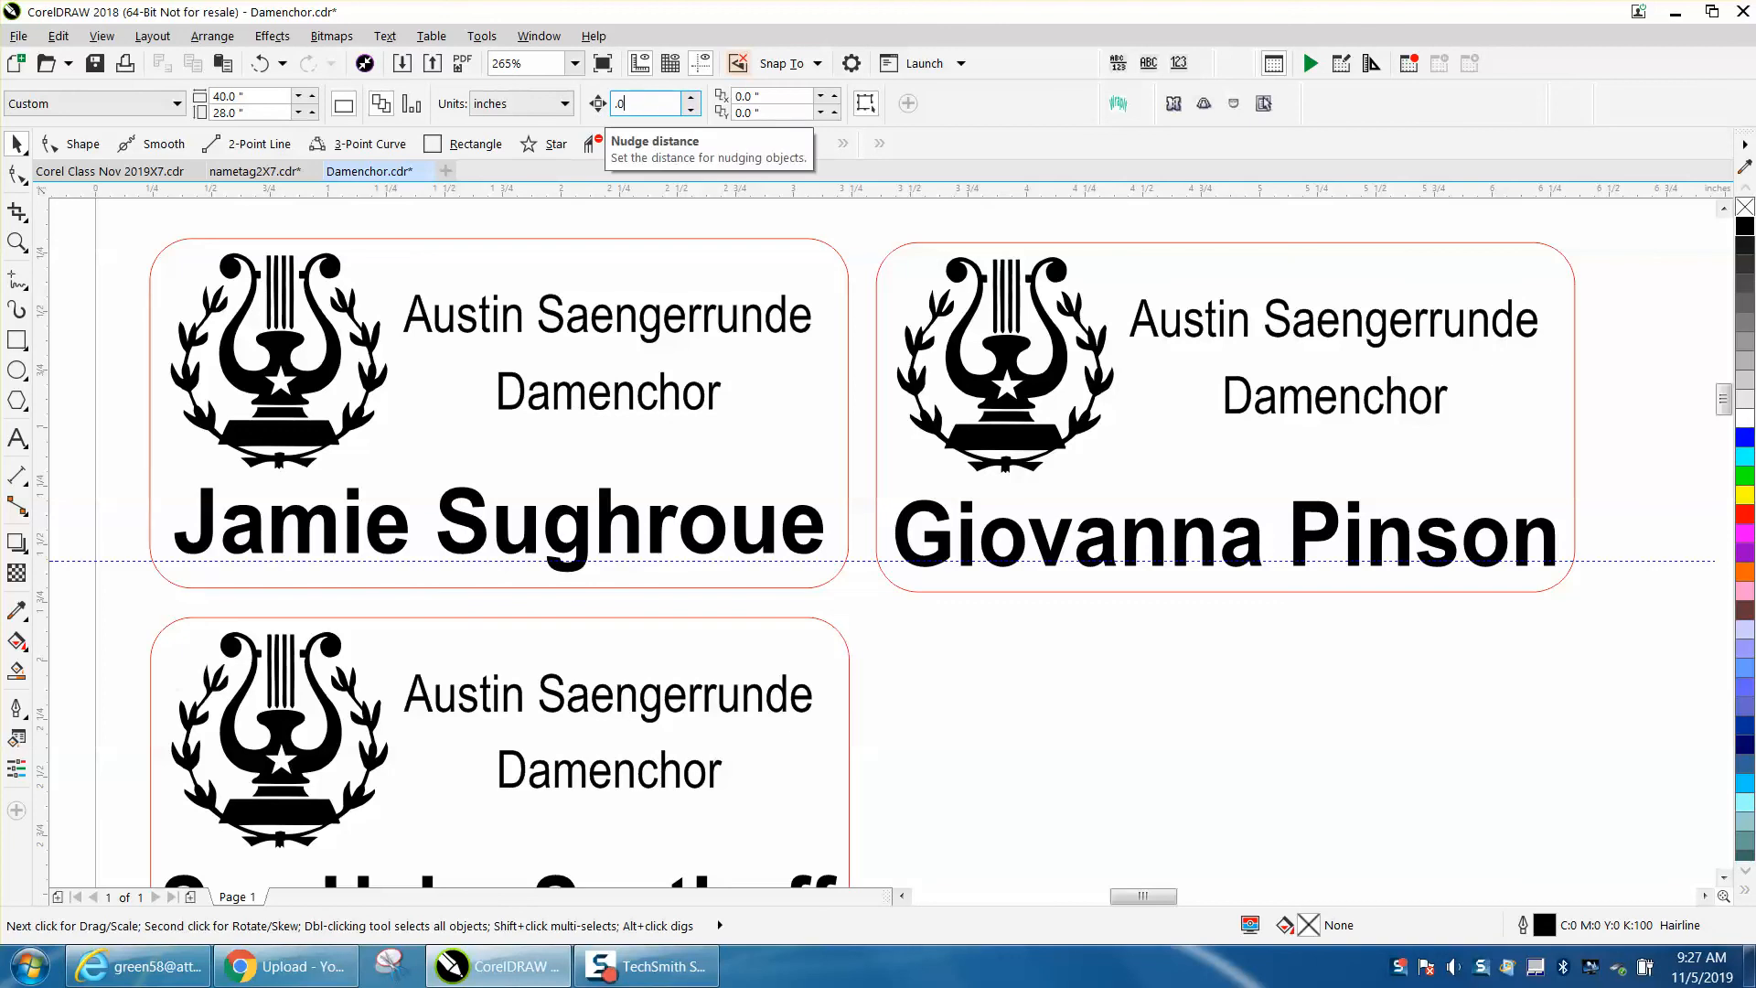
left_click(665, 510)
key("Down")
key("Down")
key("Down")
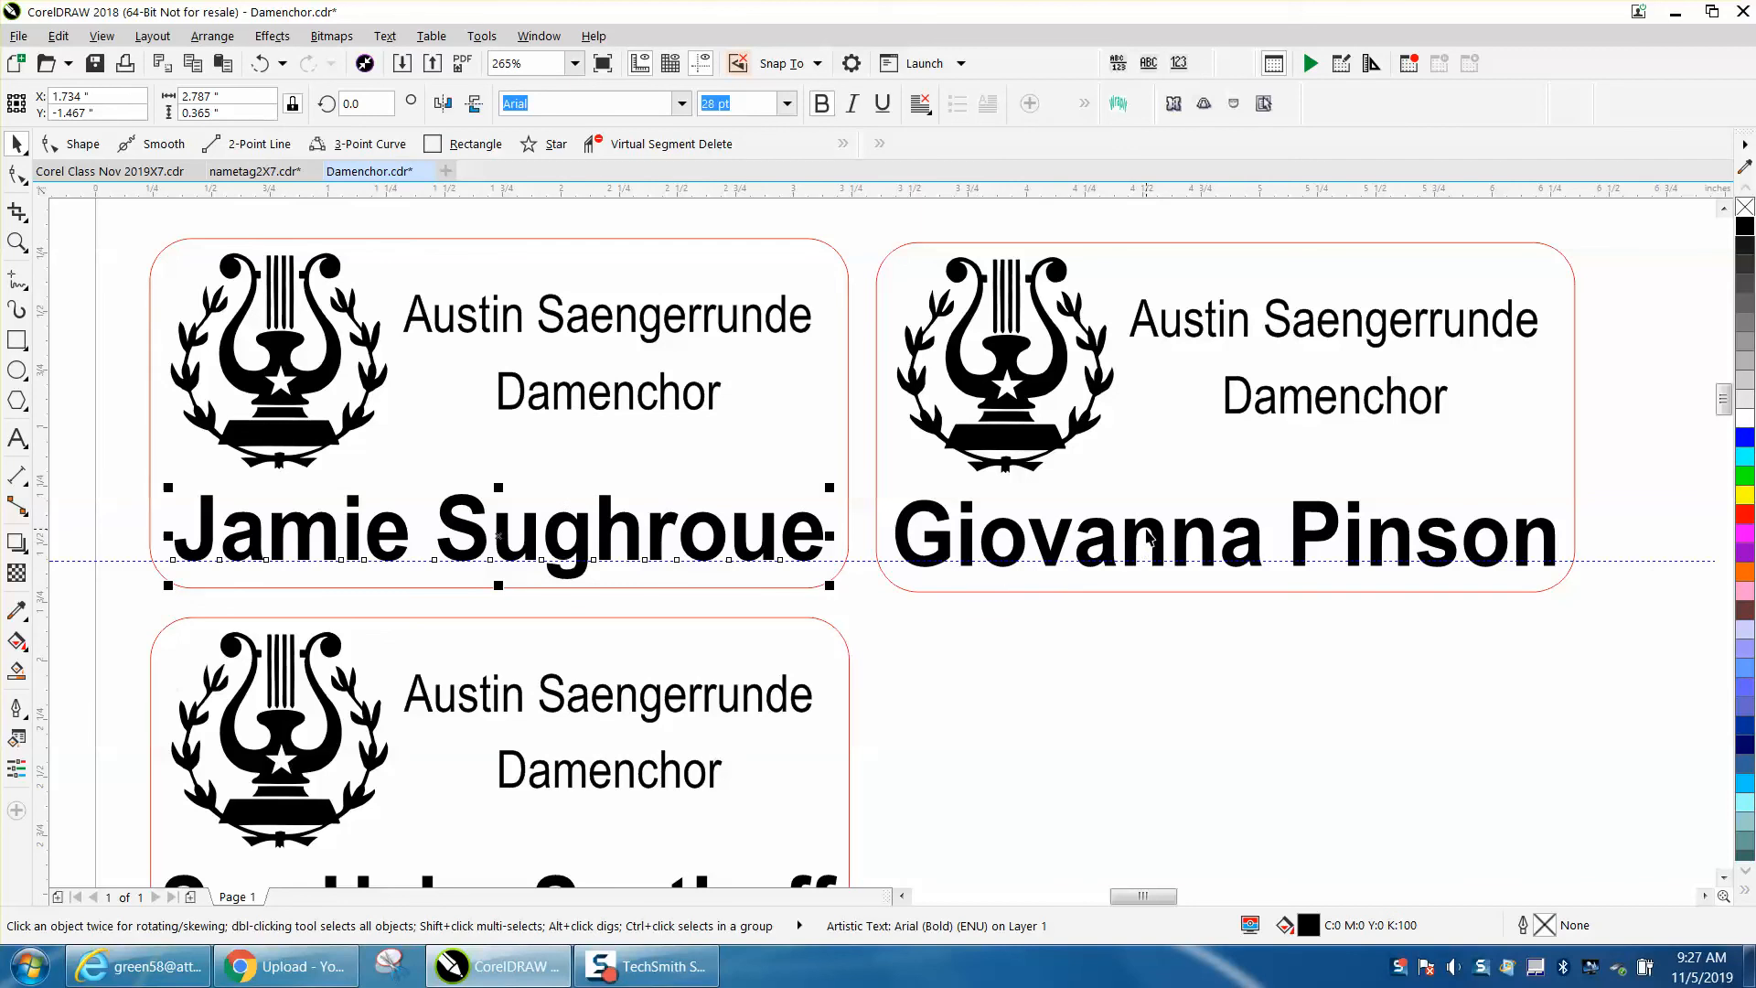
- Nudge the top-right tag's name up two small steps
left_click(1145, 533)
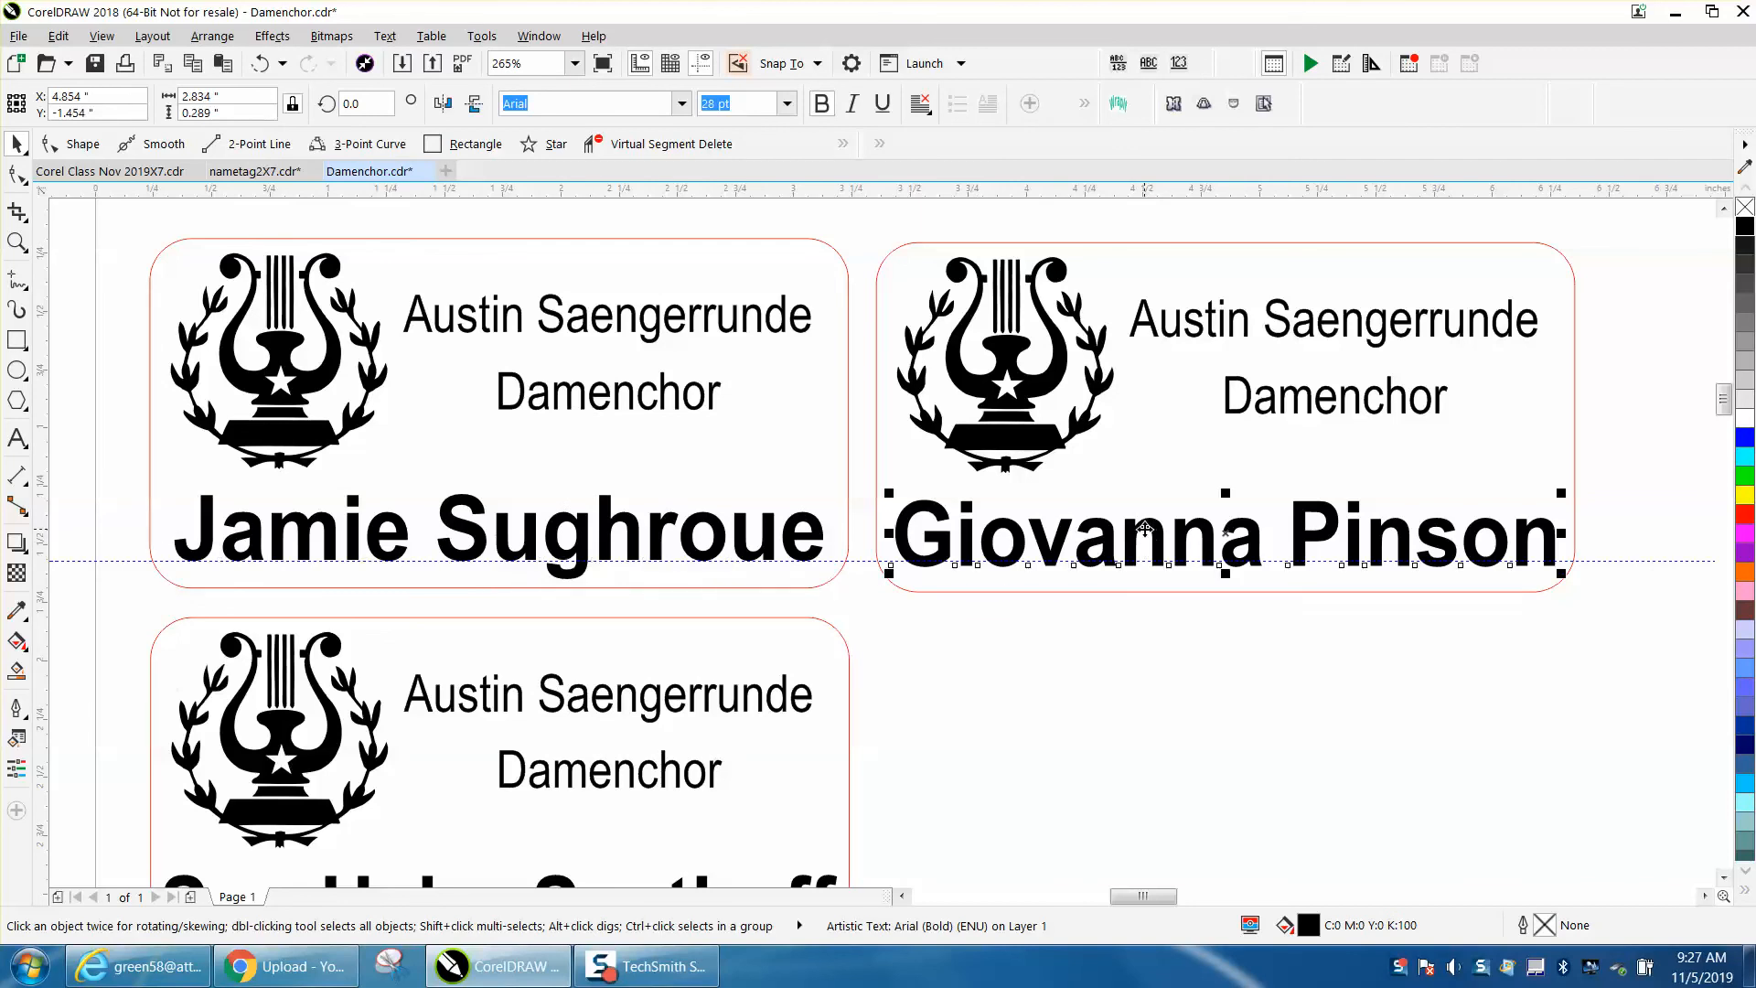
key("Up")
key("Up")
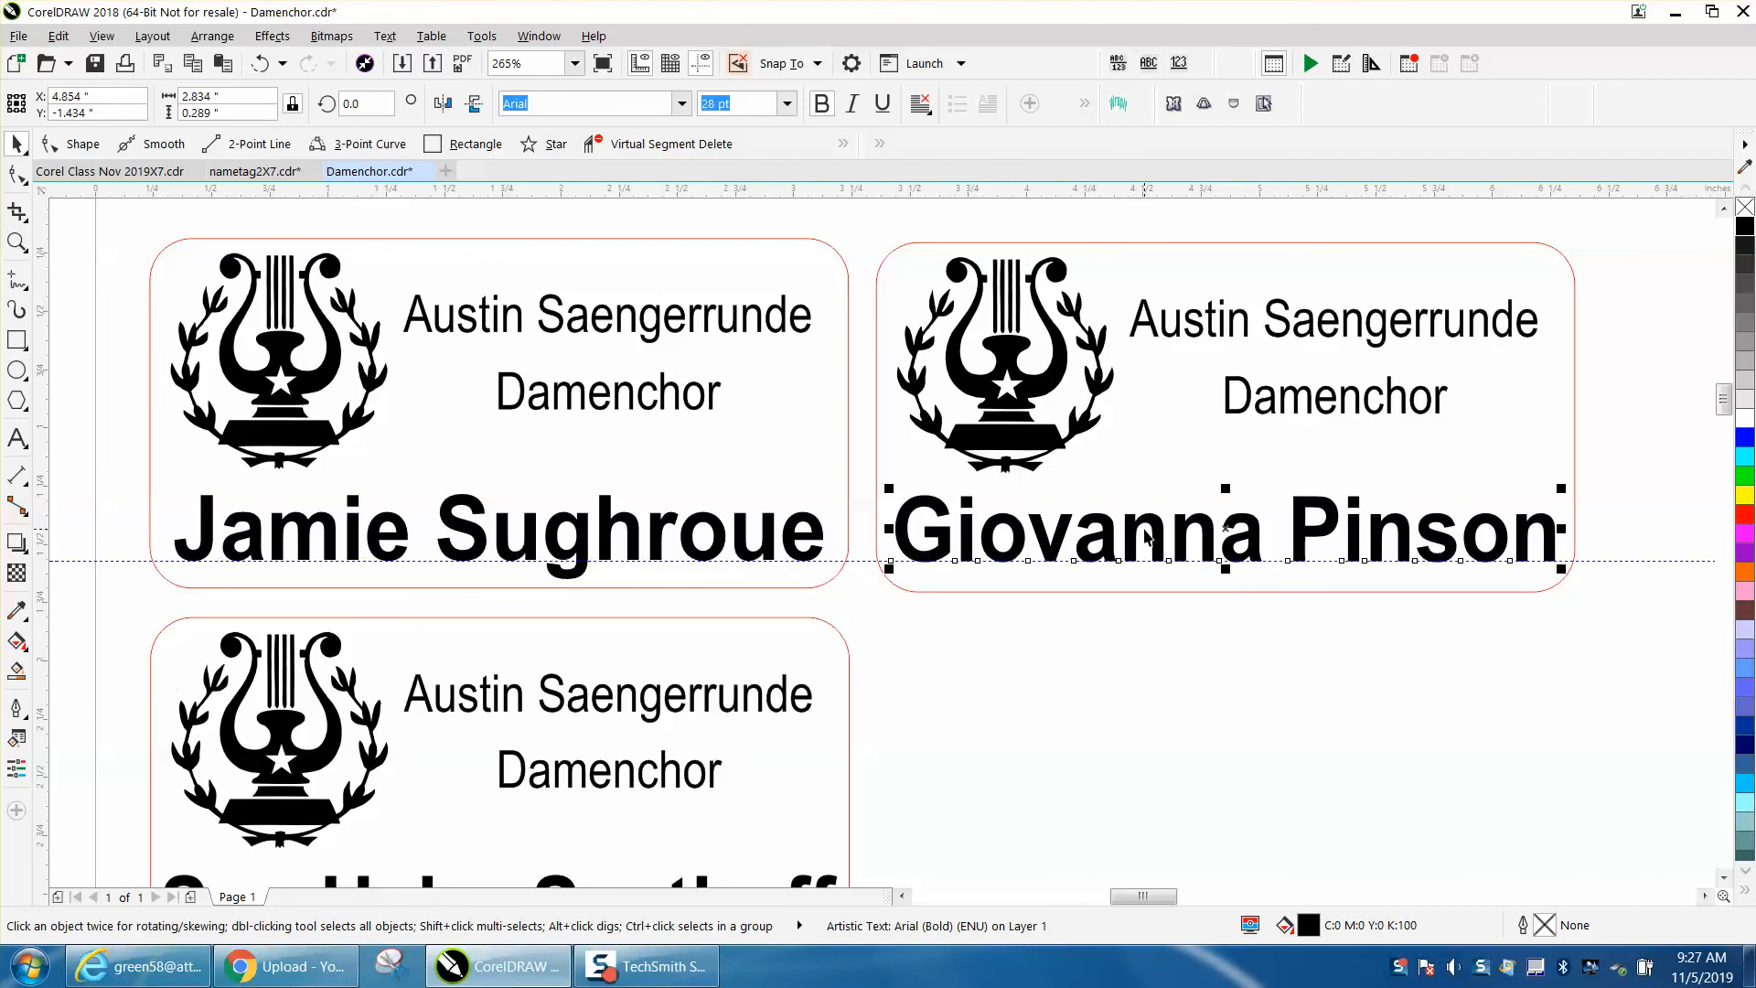
left_click(1242, 739)
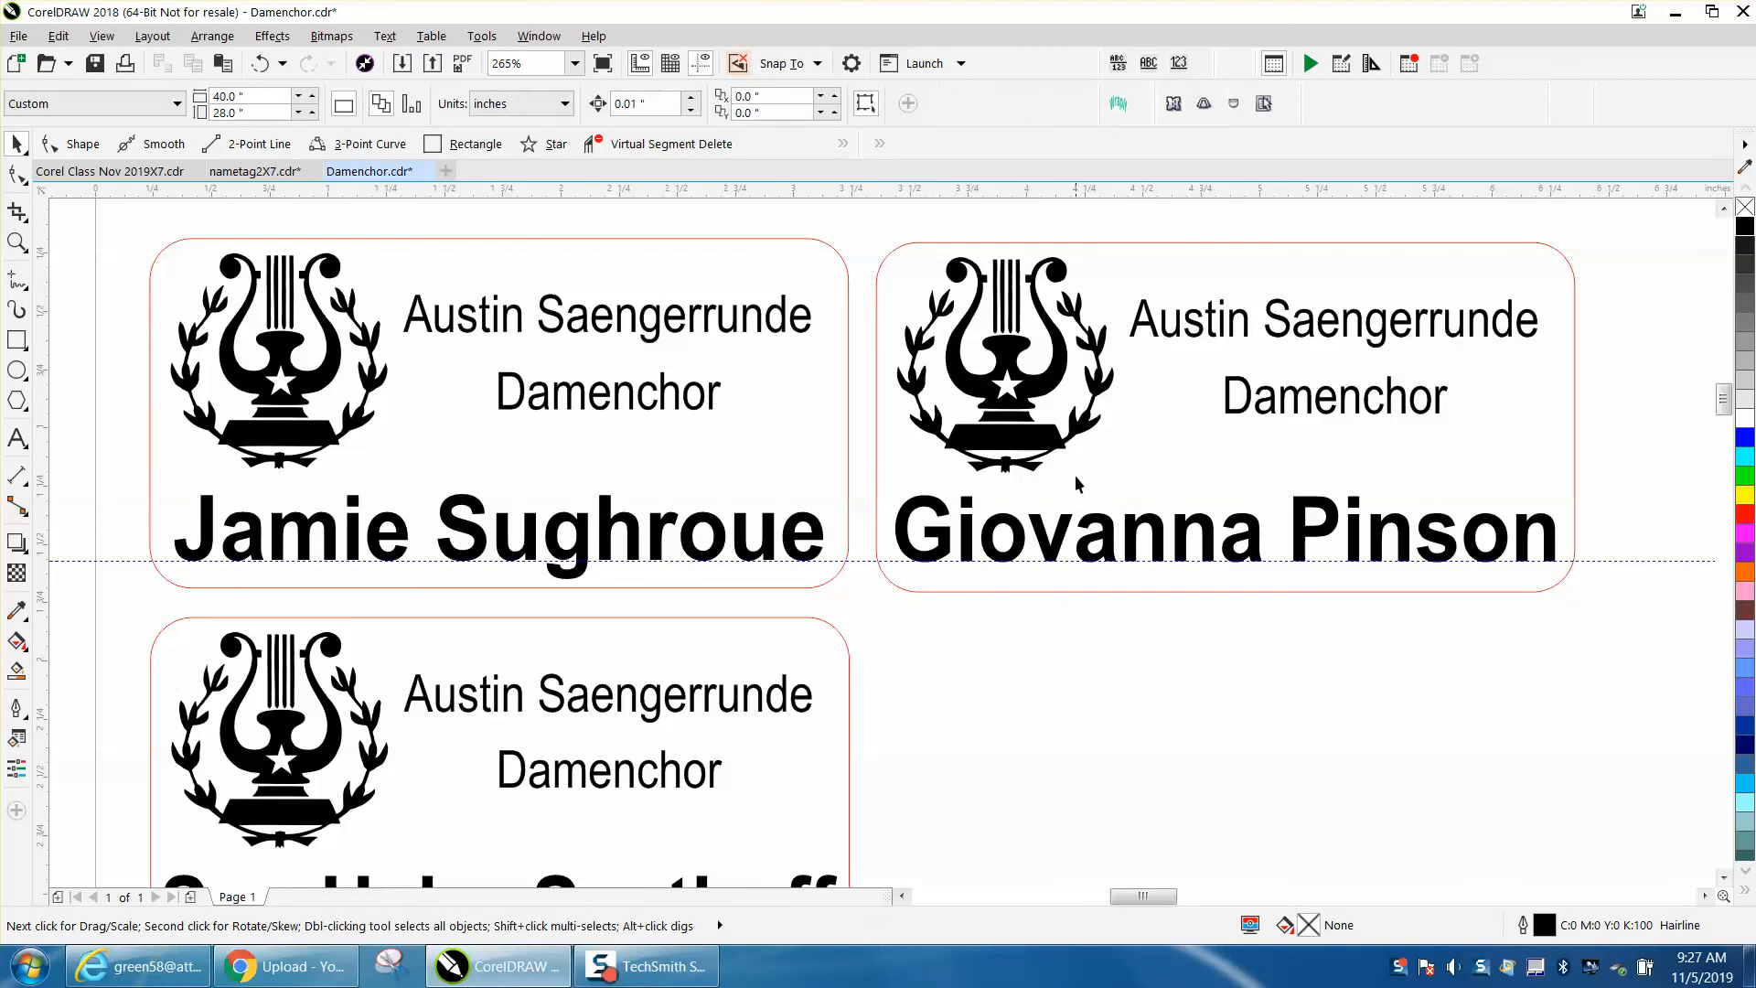
- Delete the horizontal guideline running across the top row of tags
scroll(805, 526, "down", 3)
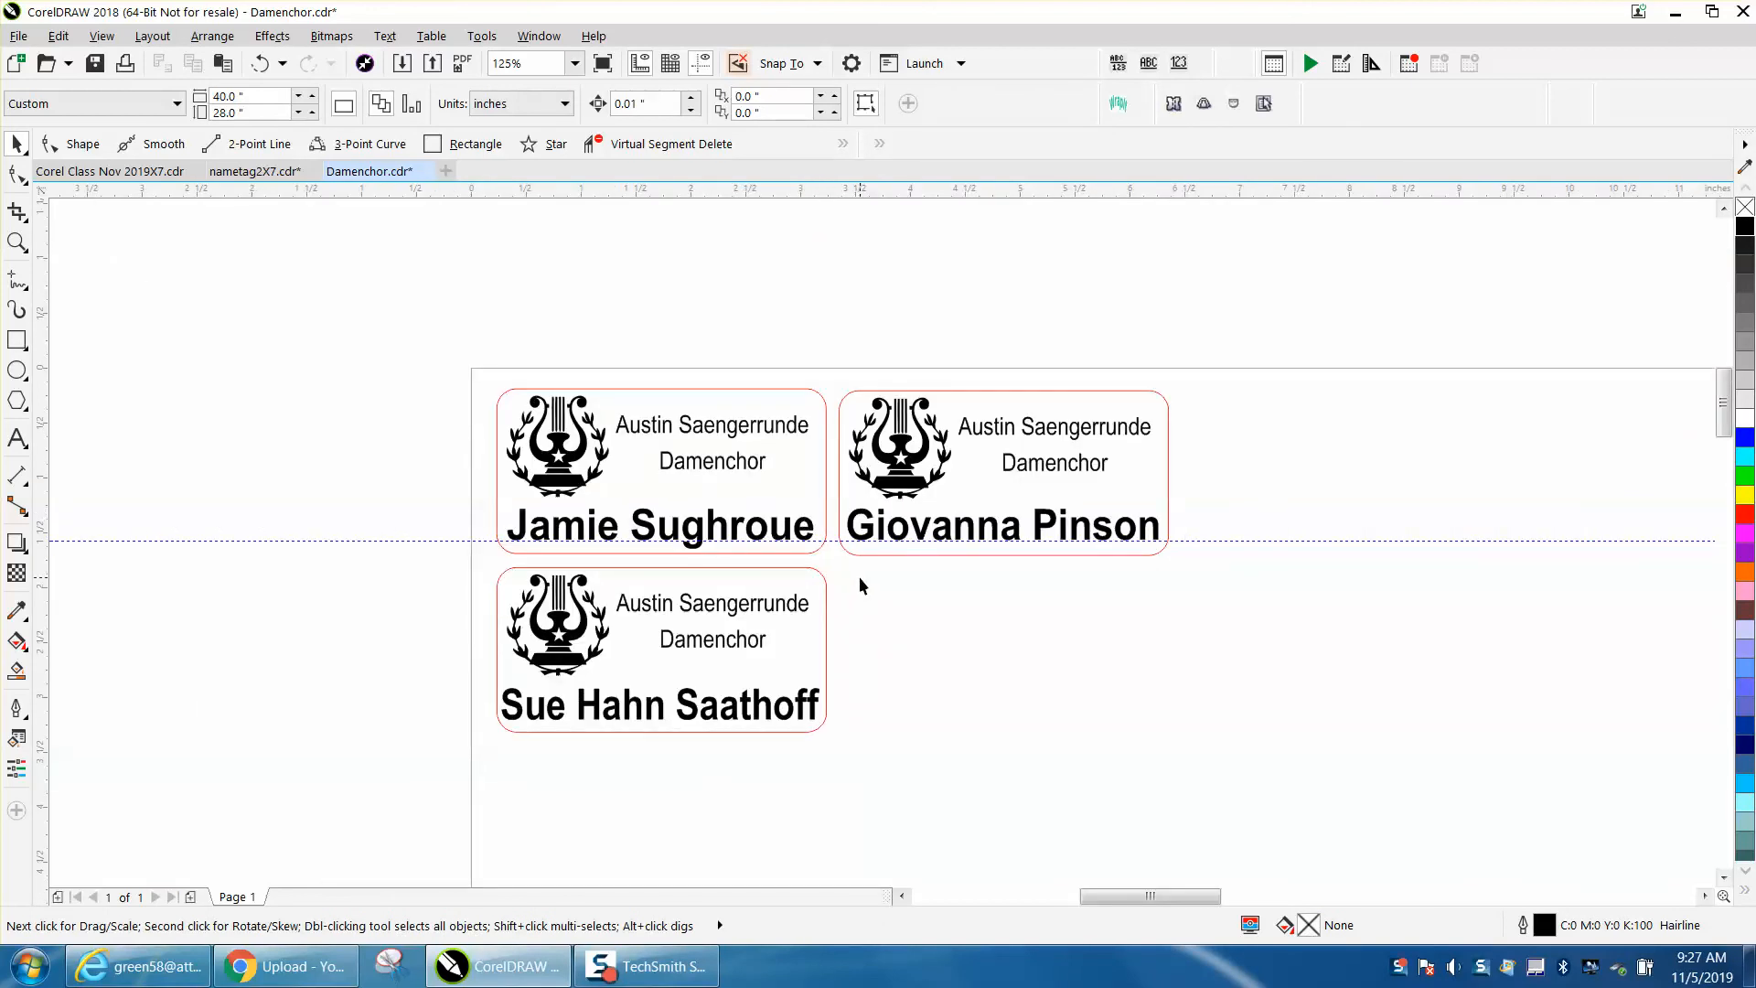
left_click(16, 243)
left_click_drag(458, 372, 1356, 825)
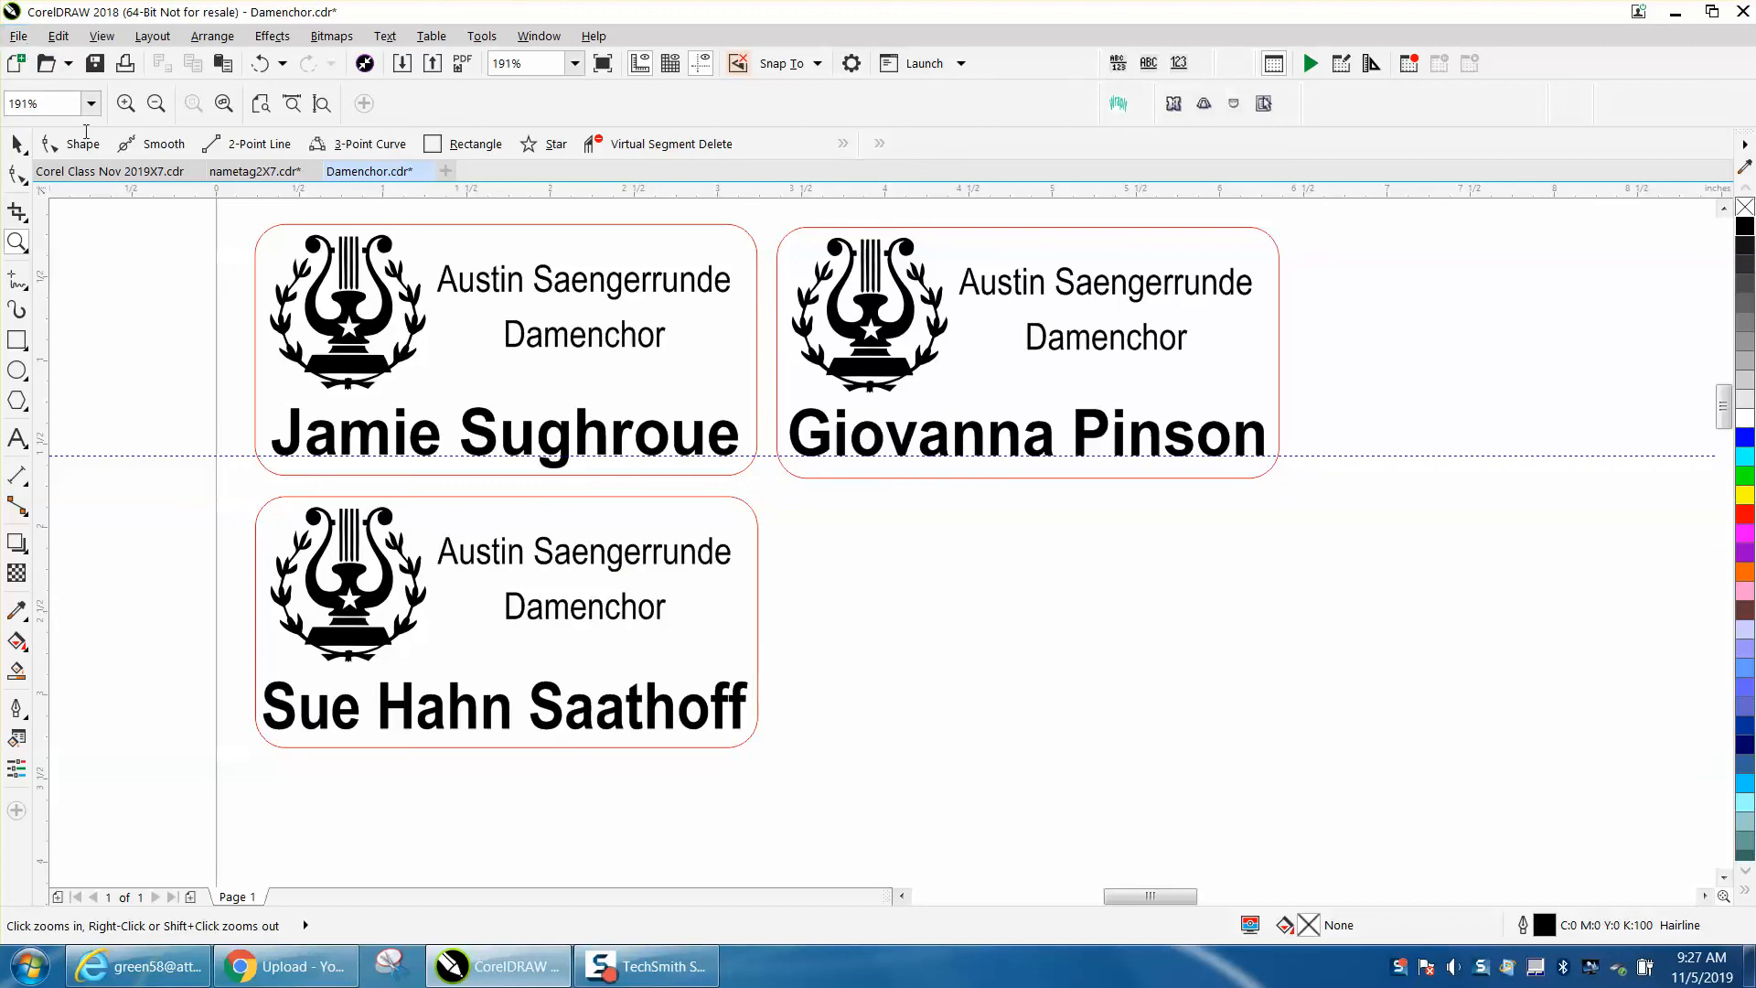
left_click(17, 143)
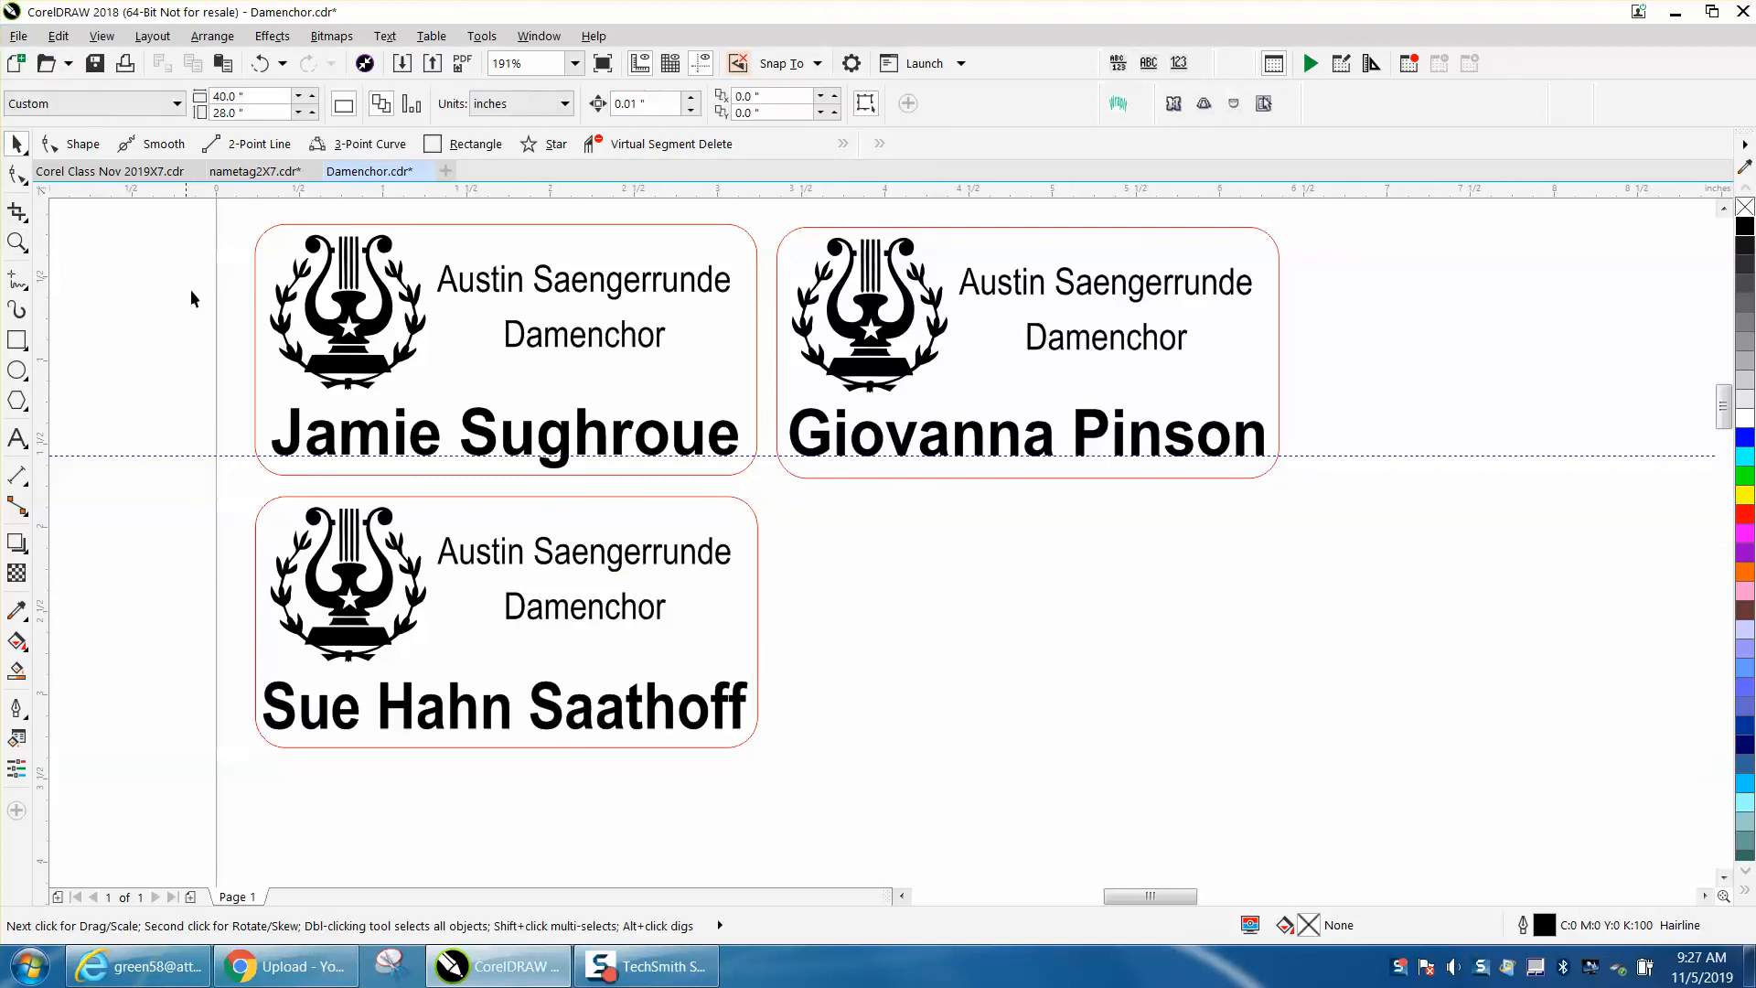
left_click(1311, 454)
key("Delete")
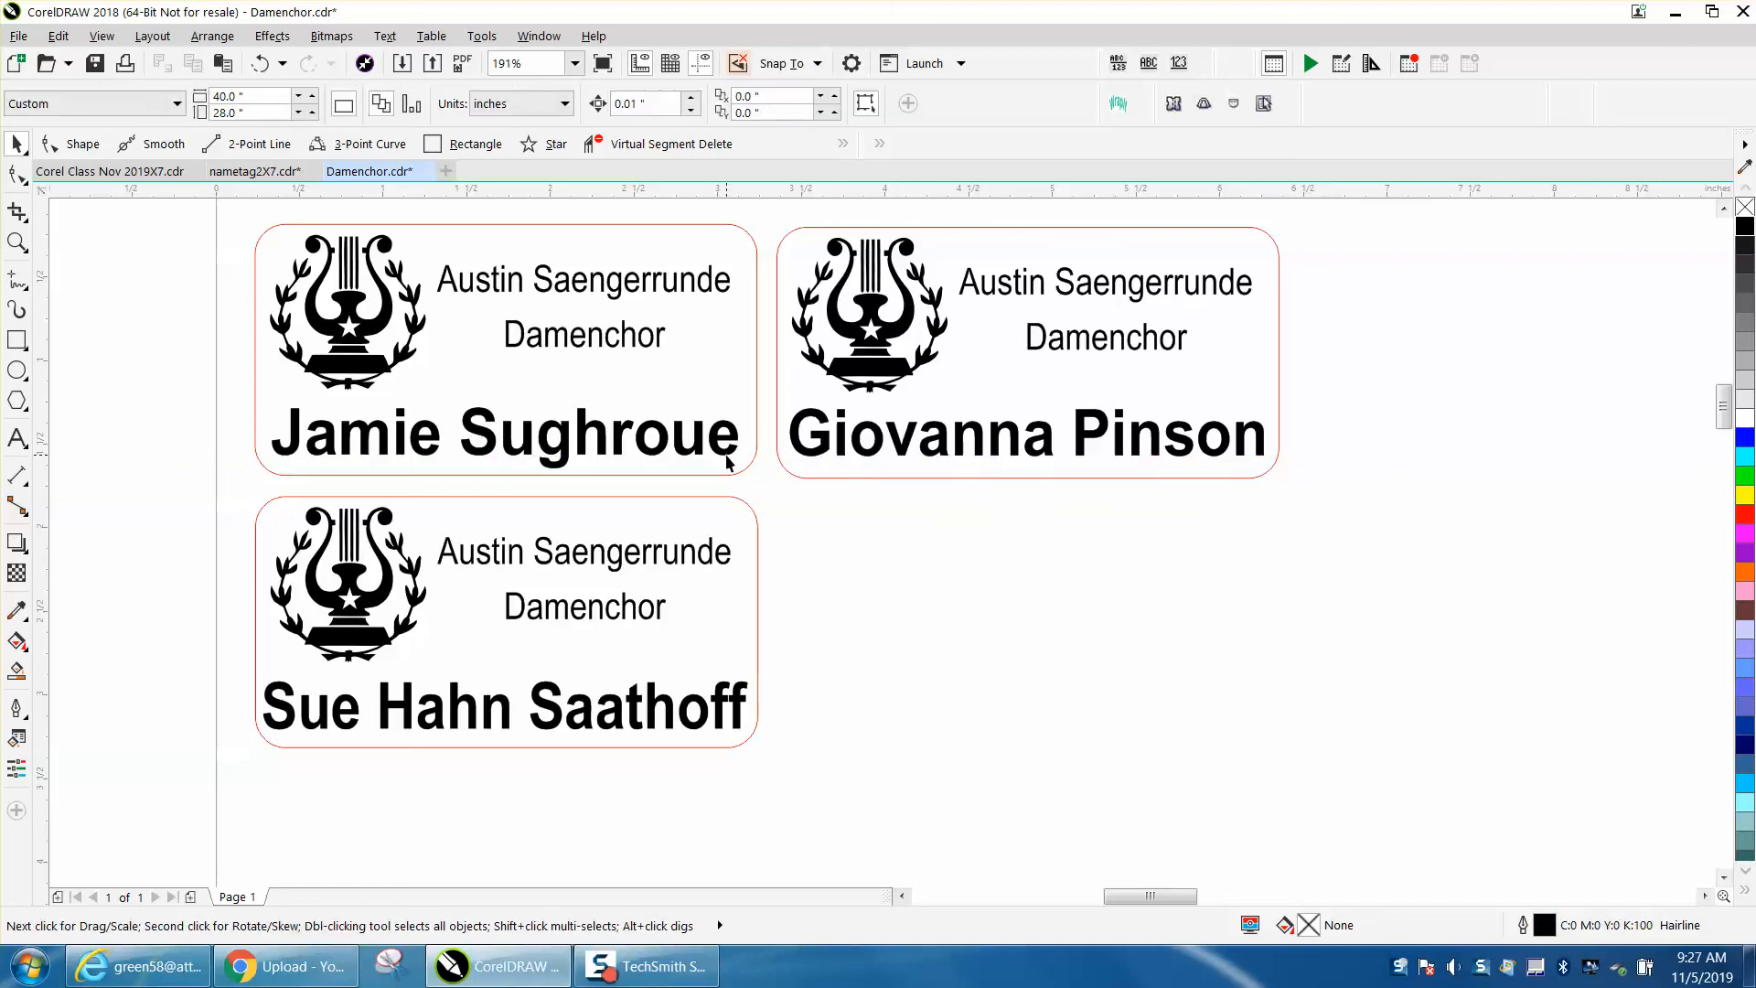